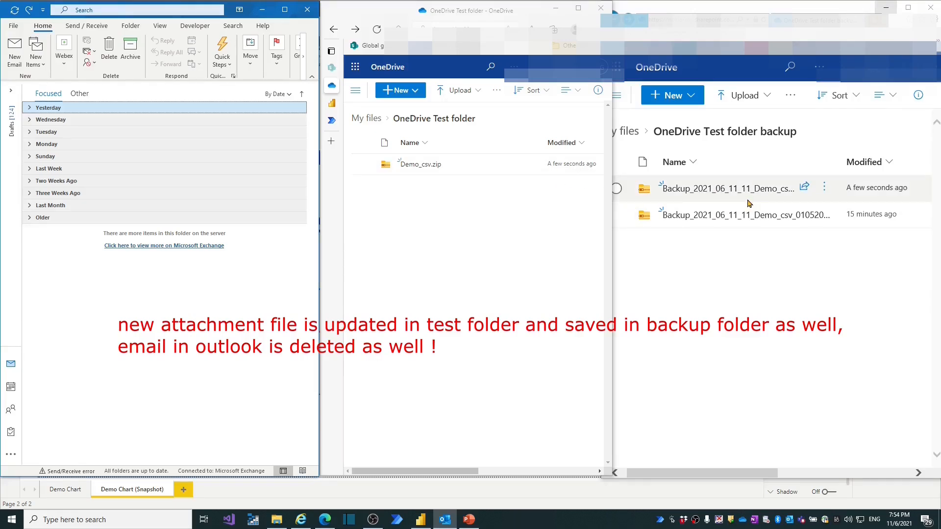
Inspect the contents of Demo_csv.zip in the OneDrive Test folder, and return to the folder.
{"action": "mouse_move", "coordinate": [826, 194]}
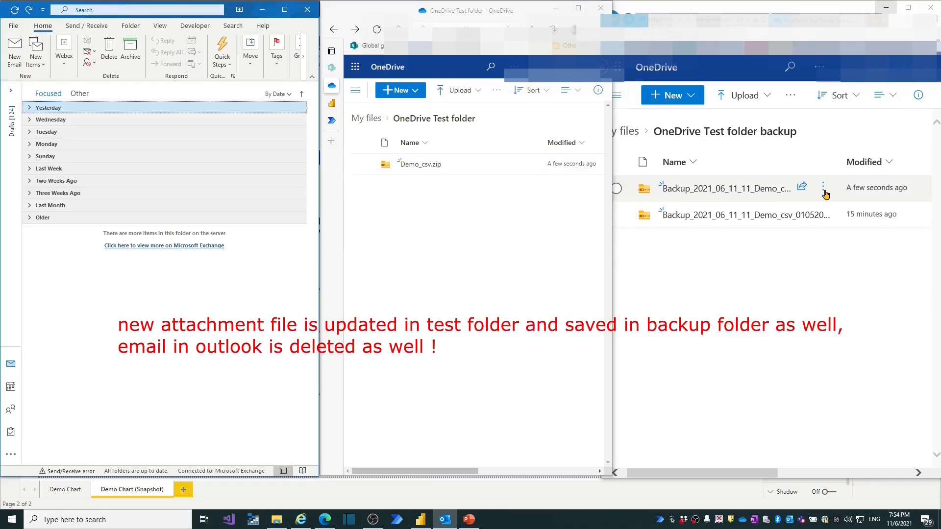
{"action": "left_click", "coordinate": [416, 167]}
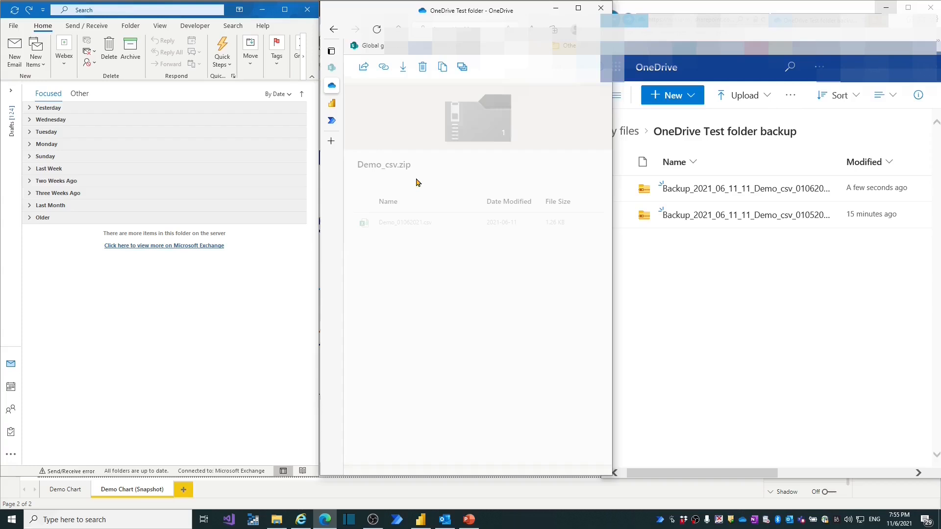
{"action": "left_click", "coordinate": [334, 32]}
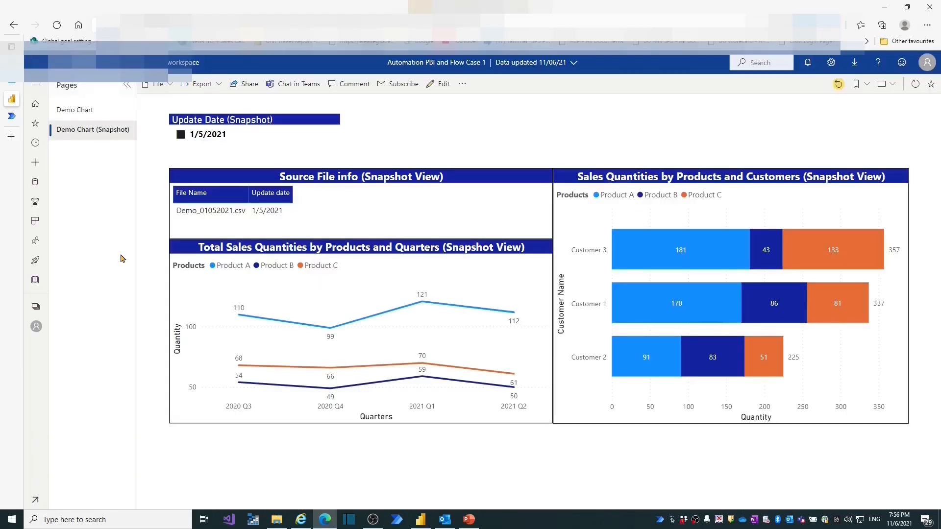
In the Power BI report, reload the Demo Chart page to check the refreshed data, and view the Demo Chart (Snapshot) page.
{"action": "left_click", "coordinate": [67, 111]}
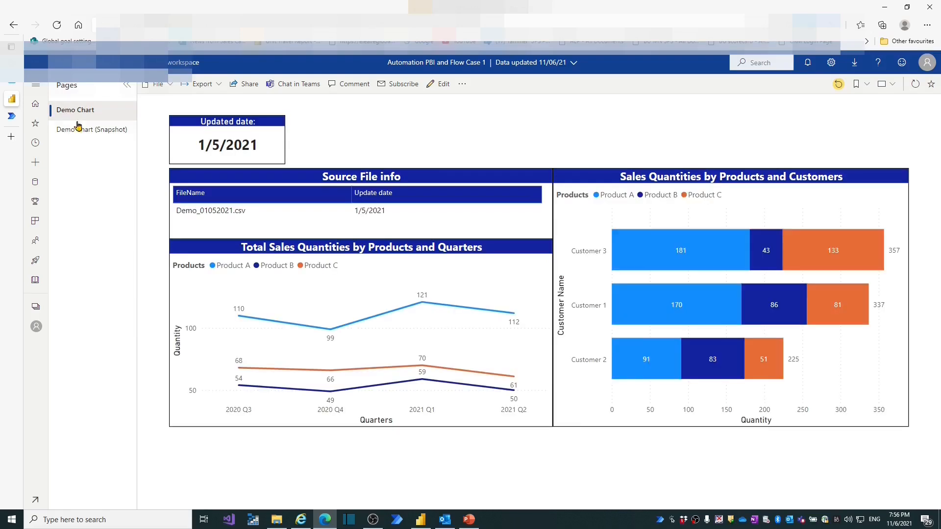
{"action": "left_click", "coordinate": [57, 25]}
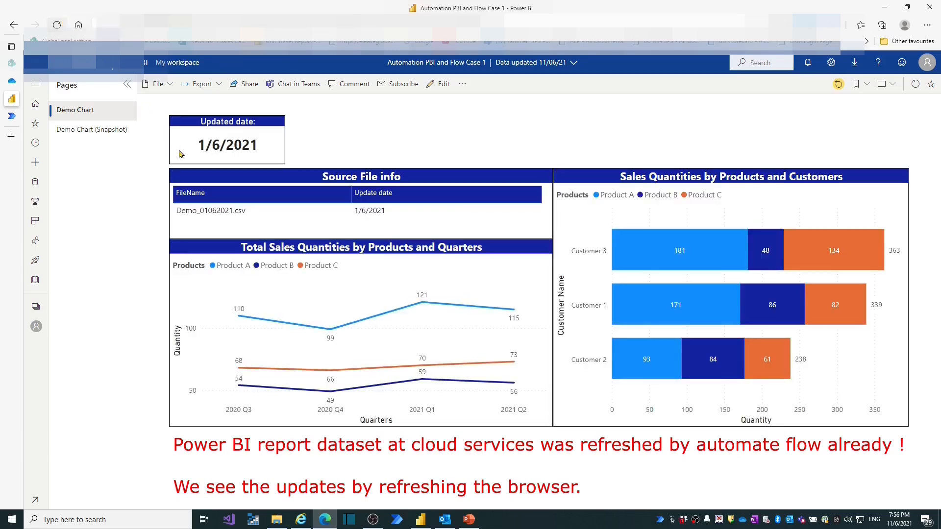
{"action": "left_click", "coordinate": [96, 132]}
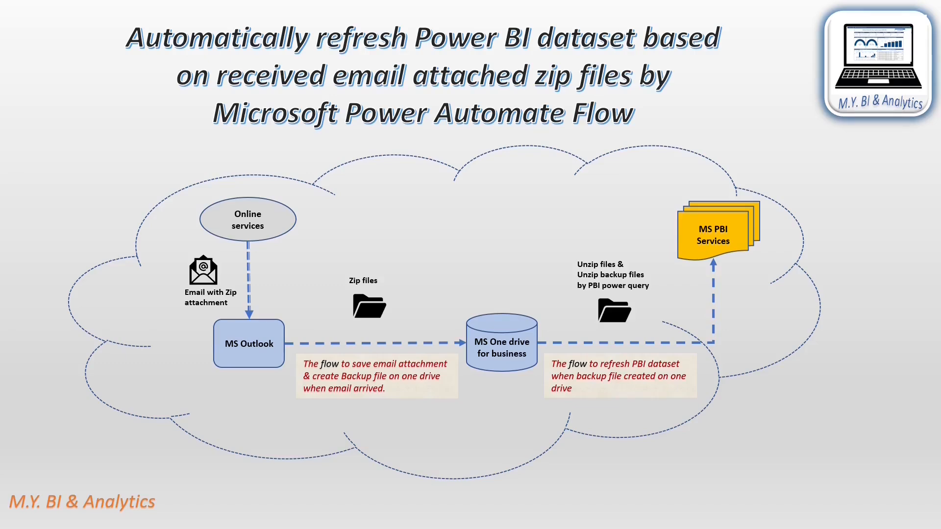
Switch to Power Automate from the Office 365 apps and show the list of own cloud flows.
{"action": "left_click", "coordinate": [579, 492]}
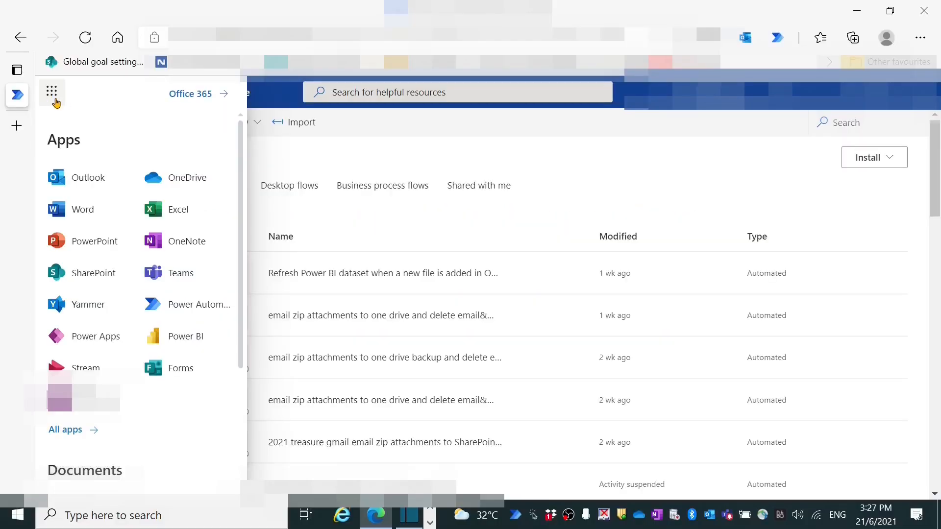
{"action": "left_click", "coordinate": [195, 307]}
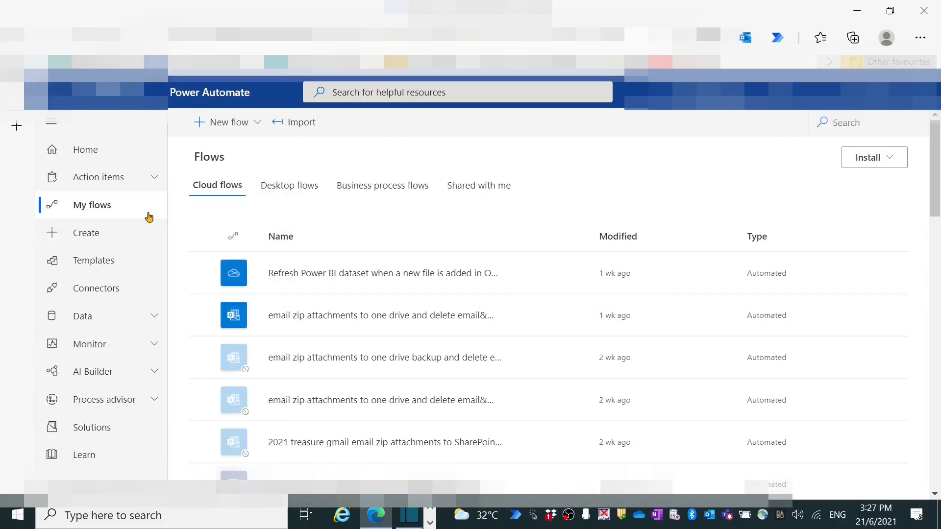
{"action": "left_click", "coordinate": [89, 208]}
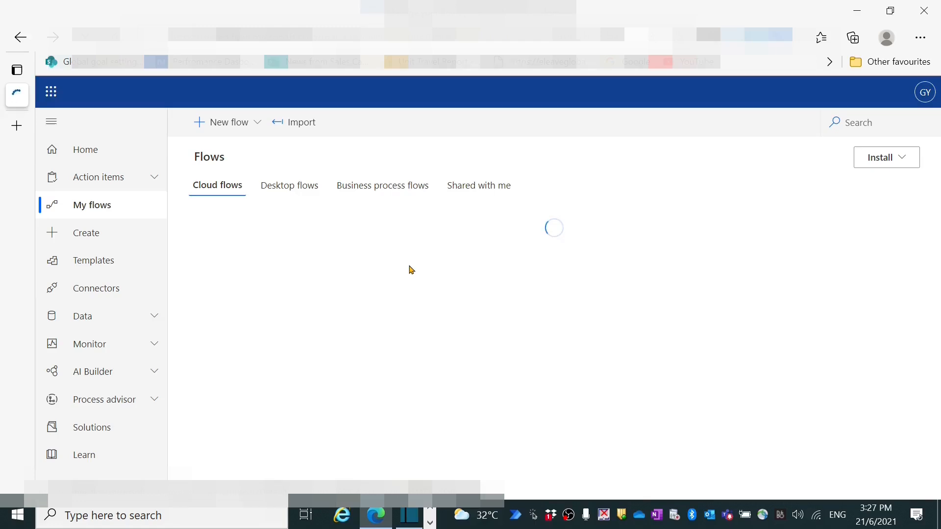
Create an automated cloud flow named "Demo automation" with the Office 365 Outlook trigger "When a new email arrives (V3)".
{"action": "left_click", "coordinate": [230, 125]}
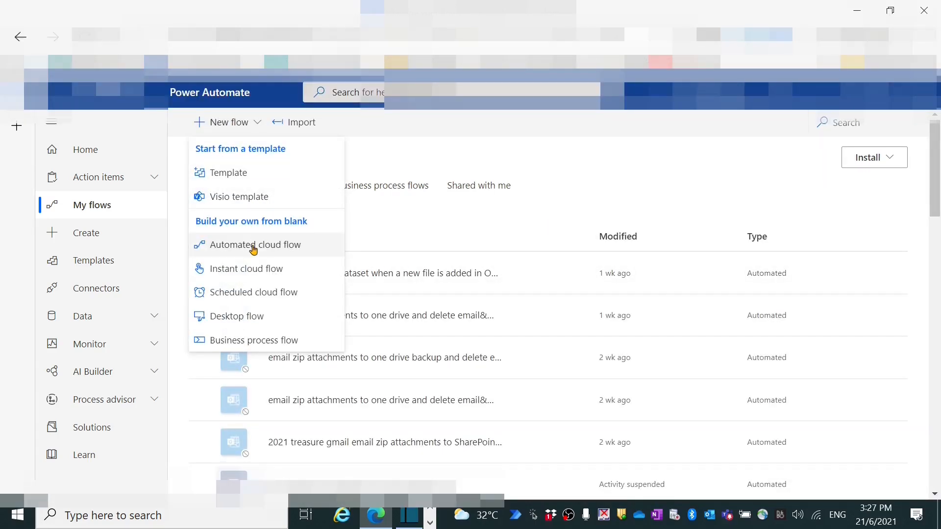
{"action": "left_click", "coordinate": [253, 247]}
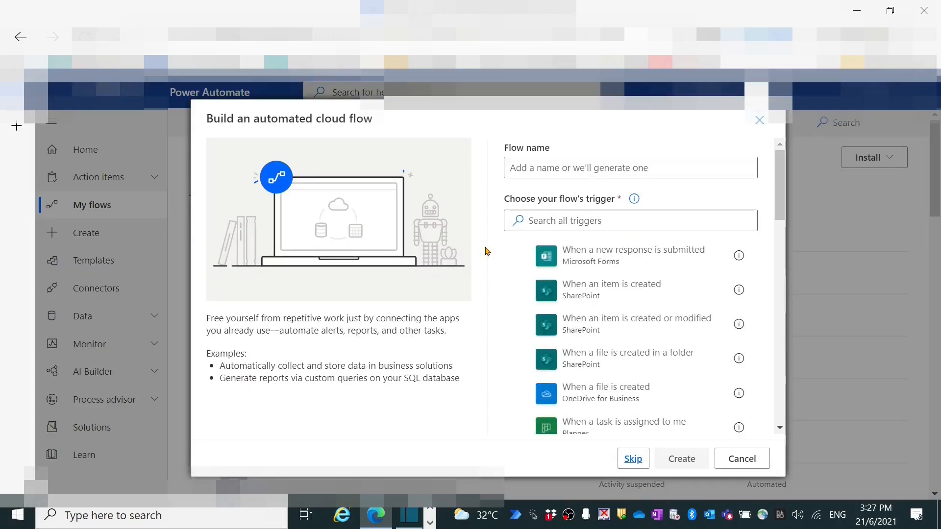
{"action": "left_click", "coordinate": [575, 159]}
{"action": "type", "text": "Demo automation"}
{"action": "key", "text": "Tab"}
{"action": "type", "text": "ou"}
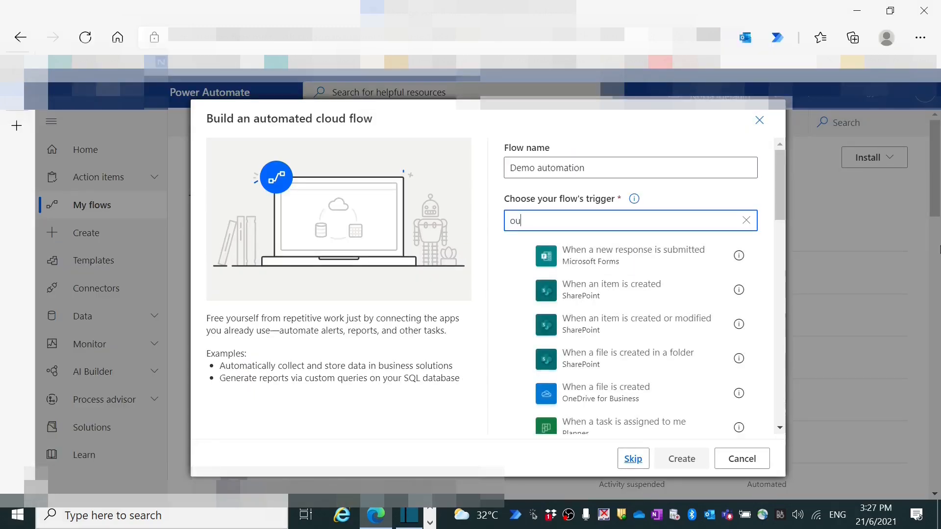
{"action": "type", "text": "tlook"}
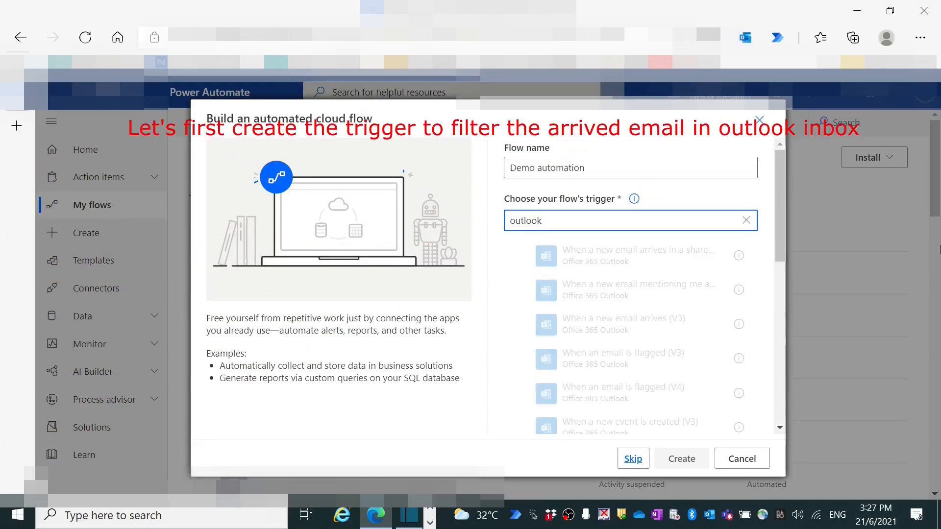
{"action": "left_click", "coordinate": [590, 332]}
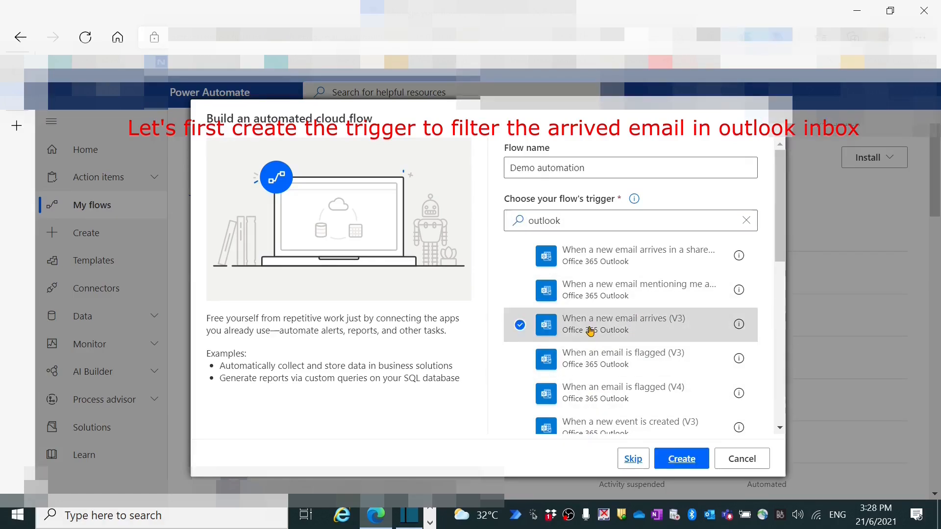
{"action": "left_click", "coordinate": [683, 460]}
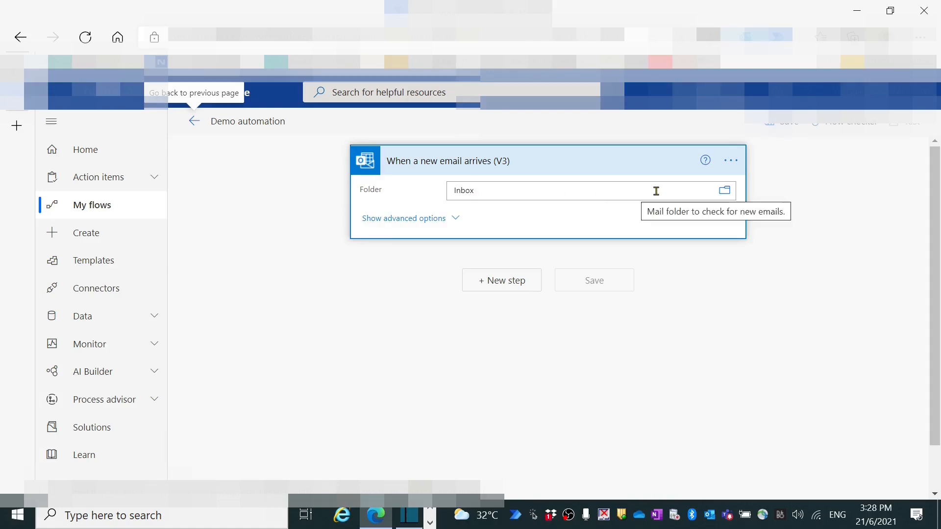
In the trigger's advanced options, enter the recipient's and sender's email addresses and set Include Attachments to Yes.
{"action": "left_click", "coordinate": [455, 224]}
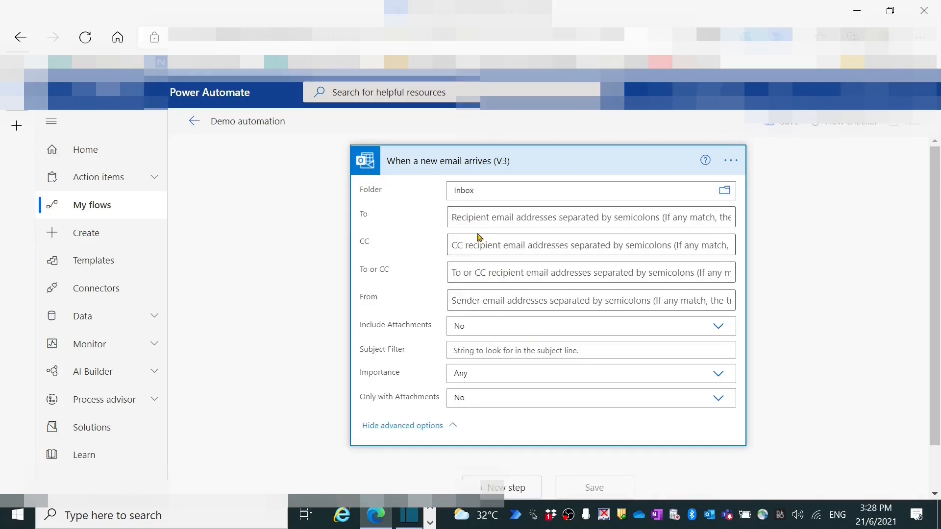
{"action": "left_click", "coordinate": [472, 218]}
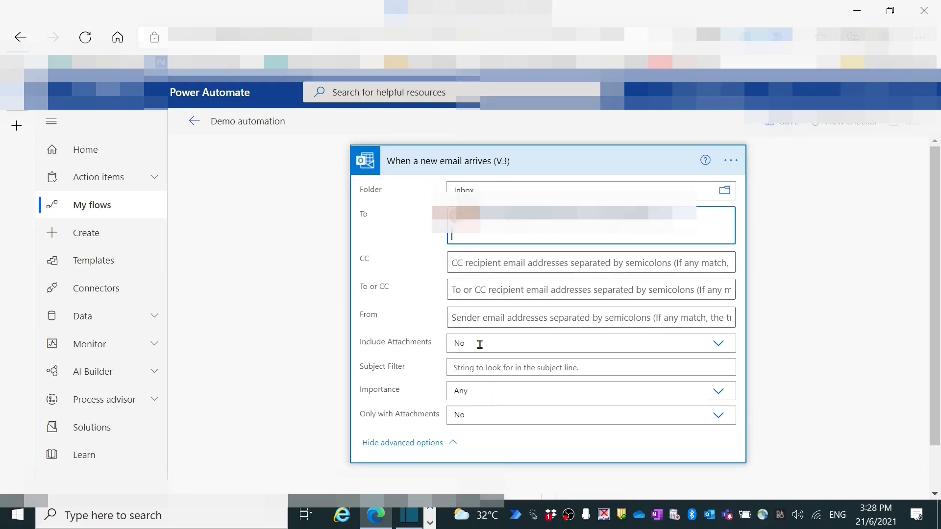
{"action": "left_click", "coordinate": [466, 316]}
{"action": "key", "text": "ctrl+v"}
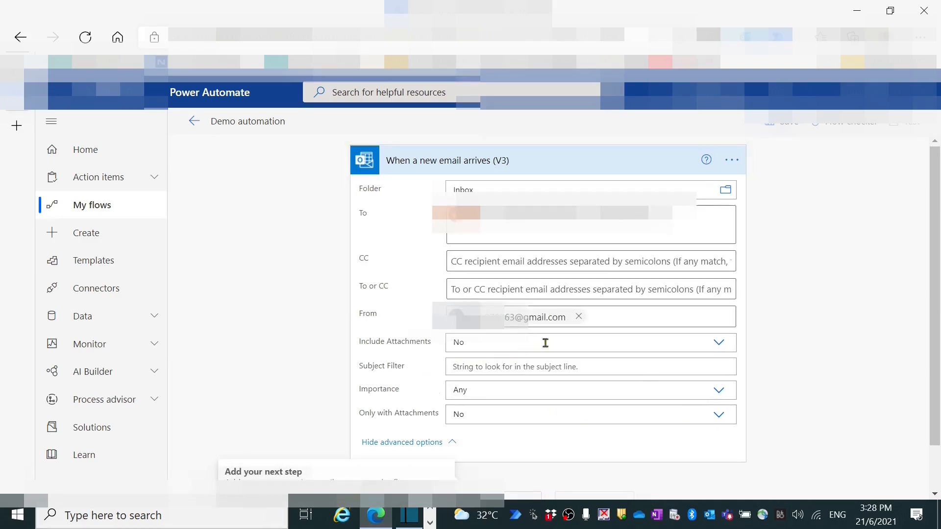
{"action": "left_click", "coordinate": [717, 342]}
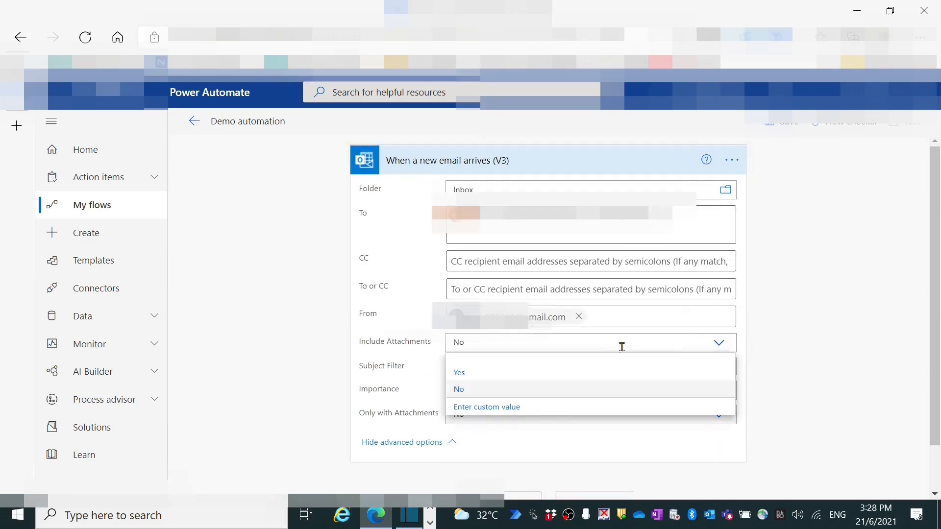
{"action": "left_click", "coordinate": [460, 375]}
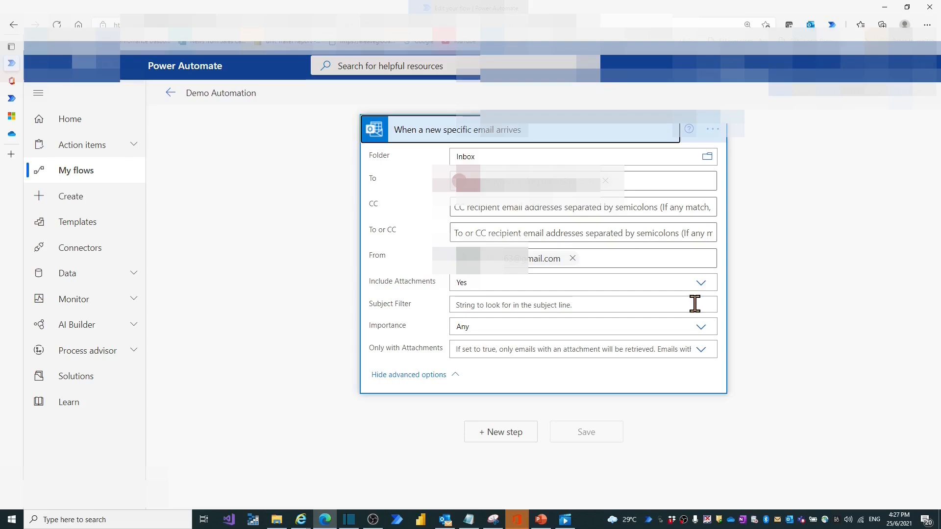
Set the trigger's Subject Filter to "Demo_csv" and Only with Attachments to Yes, and collapse the trigger card.
{"action": "left_click", "coordinate": [694, 304]}
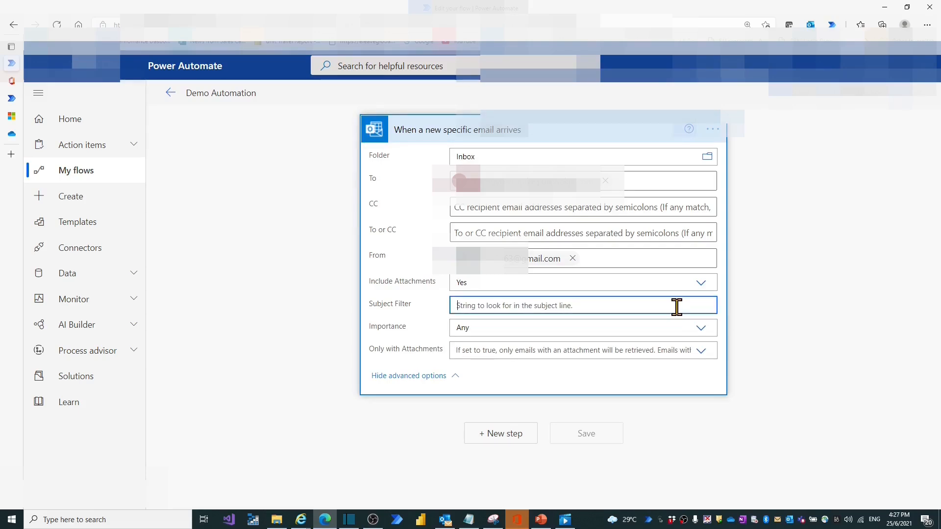
{"action": "type", "text": "Demo_csv"}
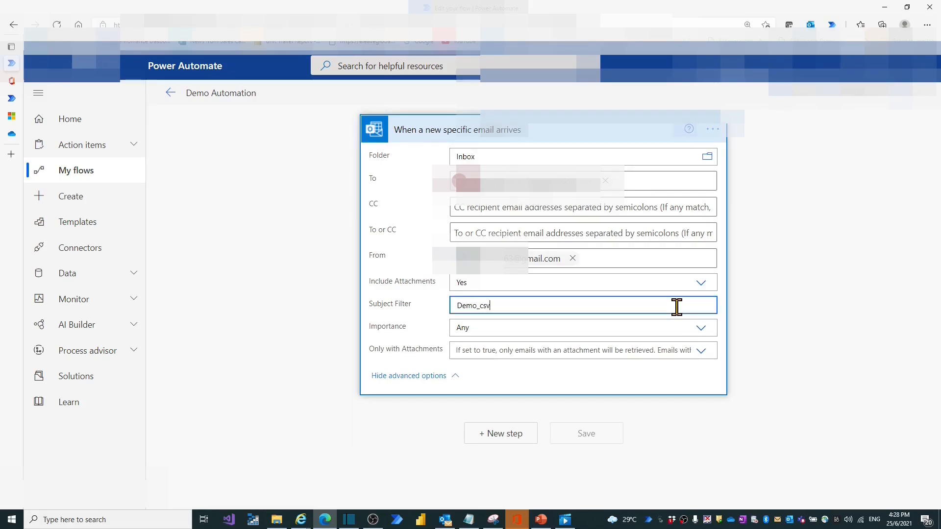
{"action": "left_click", "coordinate": [652, 328]}
{"action": "left_click", "coordinate": [802, 334]}
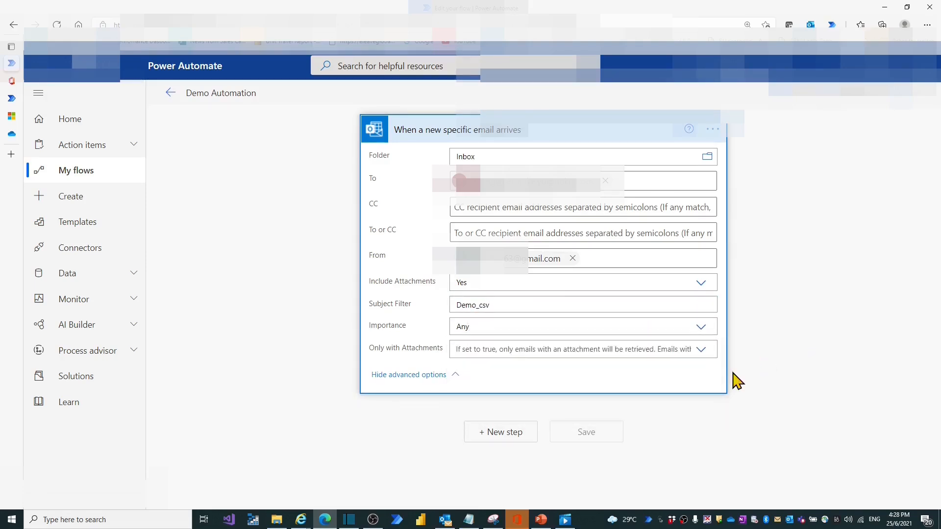
{"action": "left_click", "coordinate": [702, 349]}
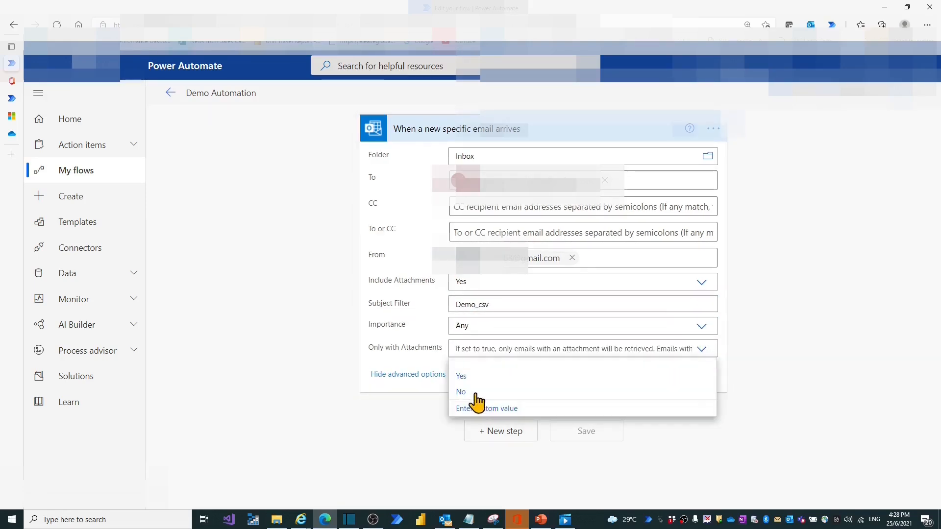
{"action": "left_click", "coordinate": [465, 378]}
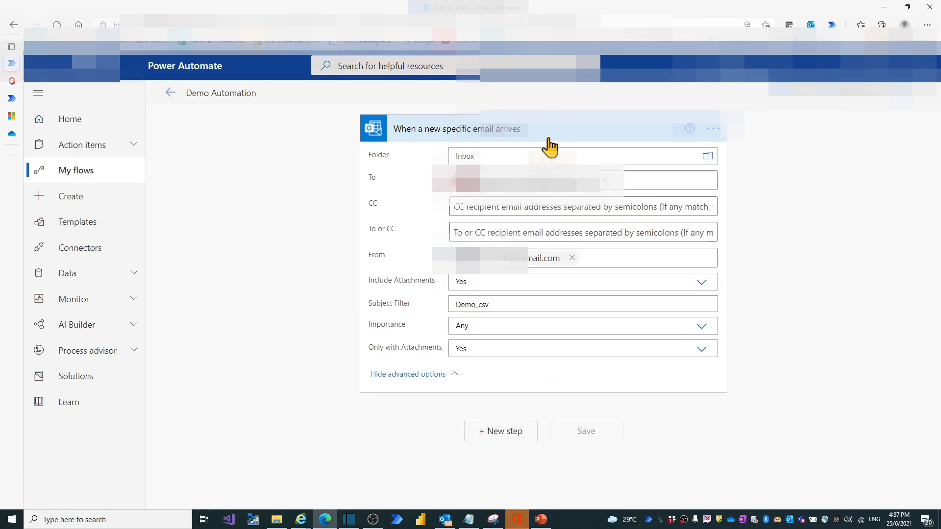
{"action": "left_click", "coordinate": [561, 130]}
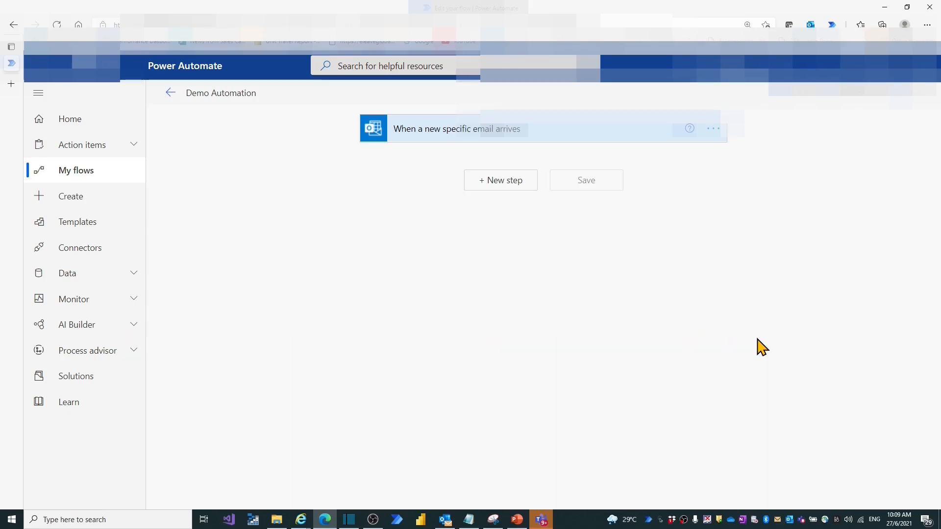
Add an "Apply to each" control as a new step below the email trigger.
{"action": "left_click", "coordinate": [504, 181]}
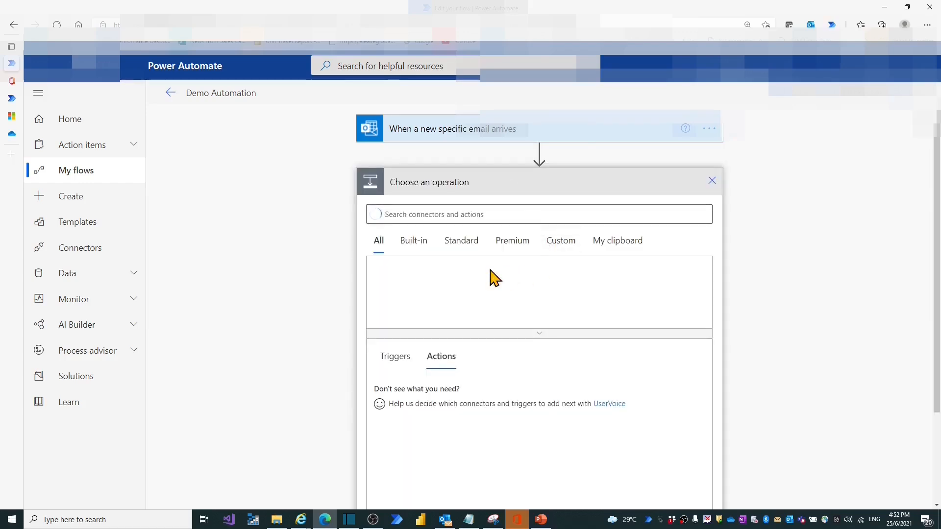
{"action": "left_click", "coordinate": [426, 214]}
{"action": "type", "text": "co"}
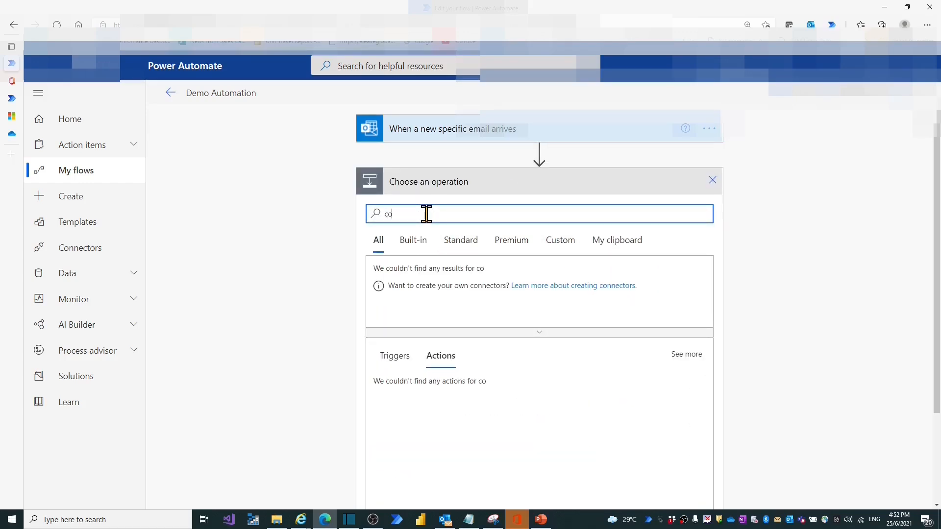
{"action": "type", "text": "ntro"}
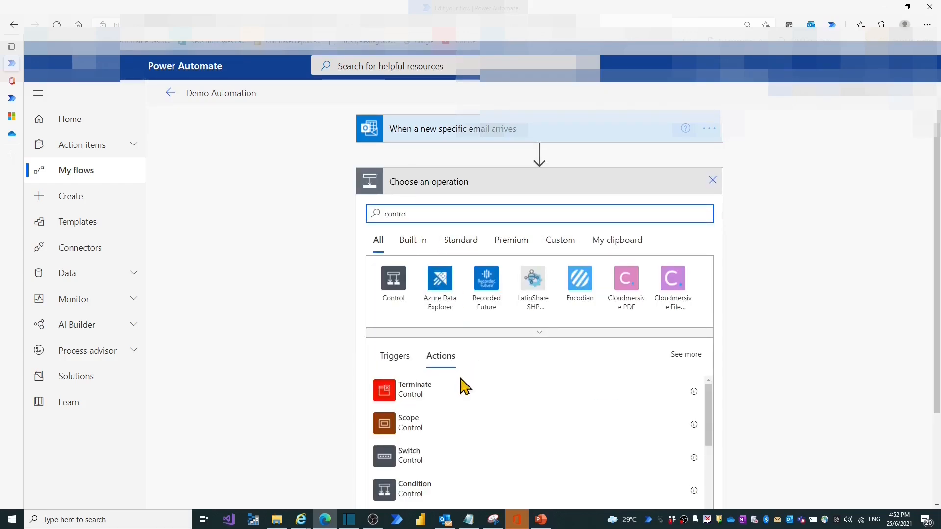
{"action": "left_click", "coordinate": [395, 292]}
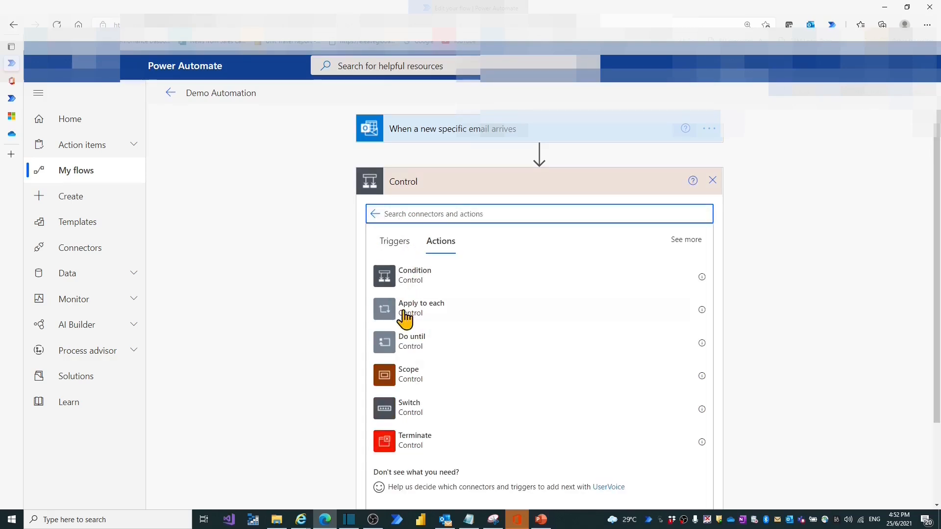
{"action": "left_click", "coordinate": [405, 319]}
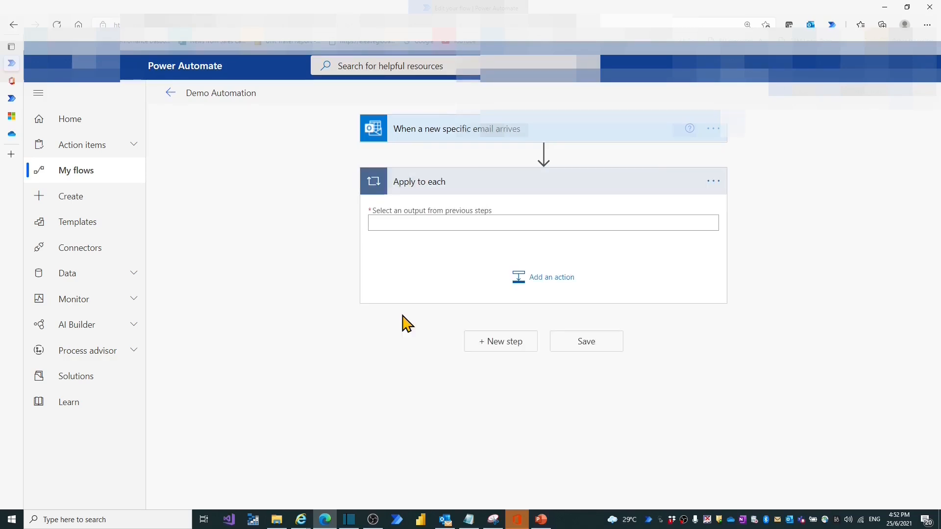
Set the Apply to each loop's input to the Attachments dynamic content from the email trigger.
{"action": "left_click", "coordinate": [392, 221]}
{"action": "left_click", "coordinate": [752, 318]}
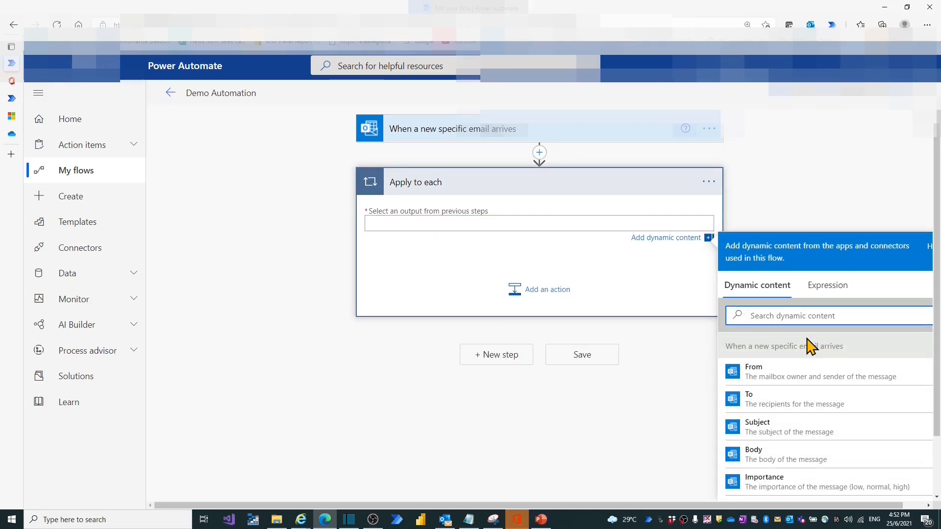
{"action": "type", "text": "att"}
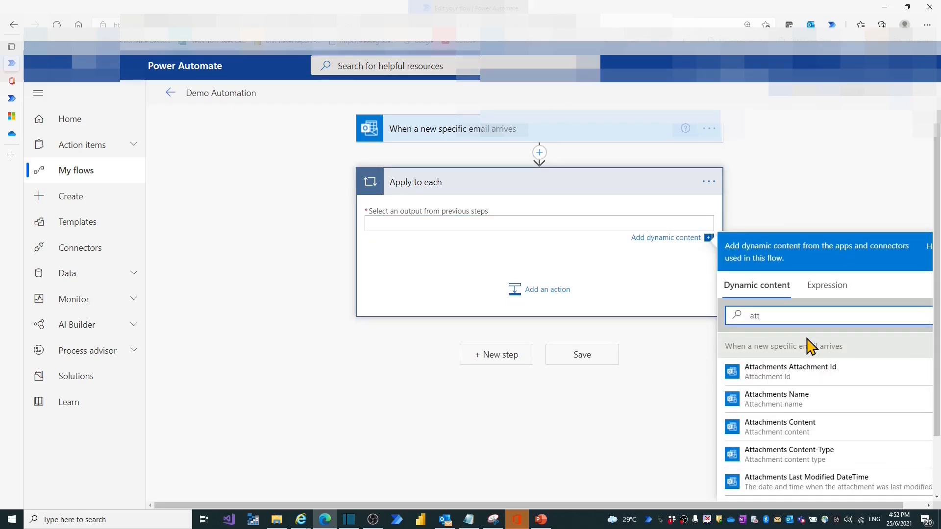
{"action": "scroll", "coordinate": [887, 443], "scroll_direction": "down", "scroll_amount": 5}
{"action": "left_click", "coordinate": [781, 493]}
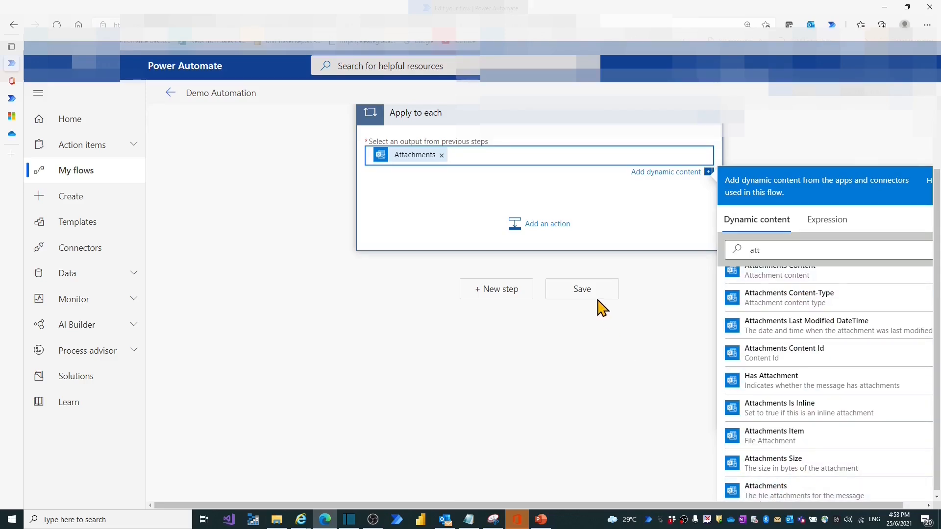
Add a Condition inside the Apply to each loop that checks whether Has Attachment is equal to true.
{"action": "left_click", "coordinate": [553, 227]}
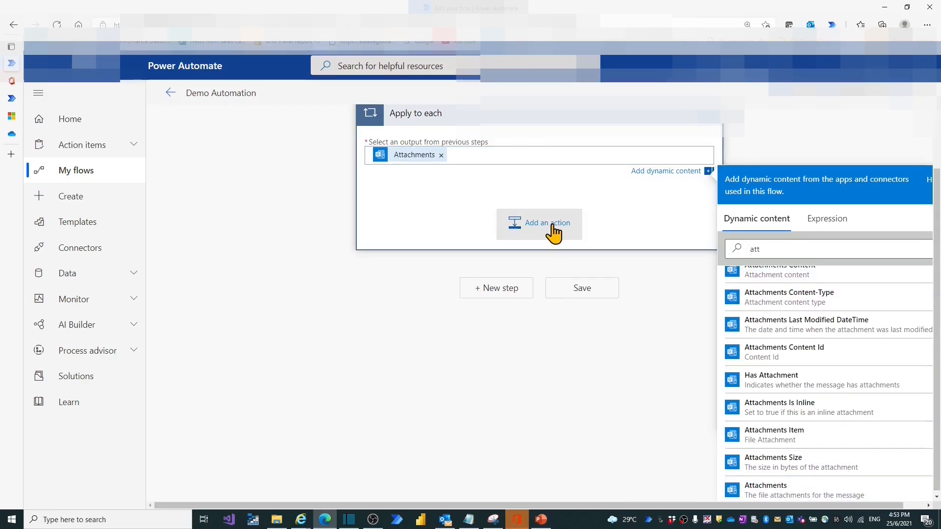
{"action": "left_click", "coordinate": [411, 405]}
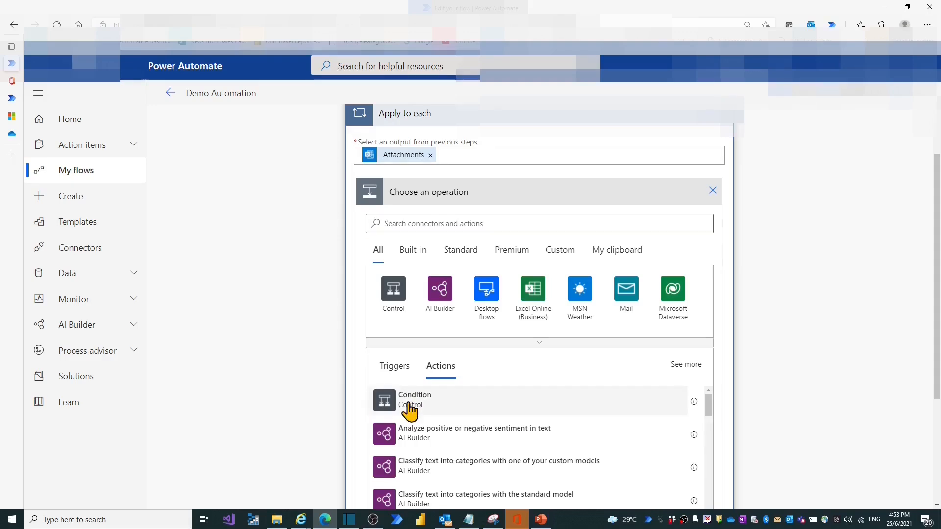
{"action": "left_click", "coordinate": [452, 230]}
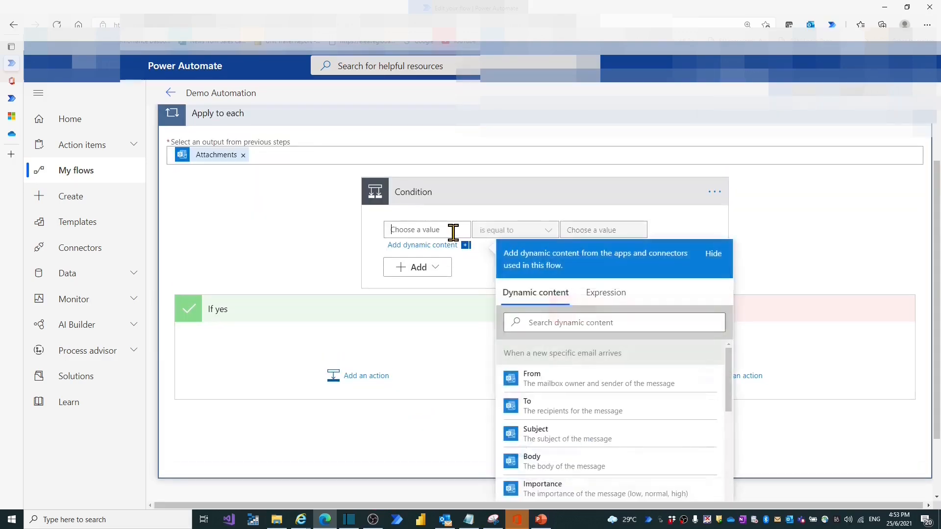
{"action": "left_click", "coordinate": [540, 322]}
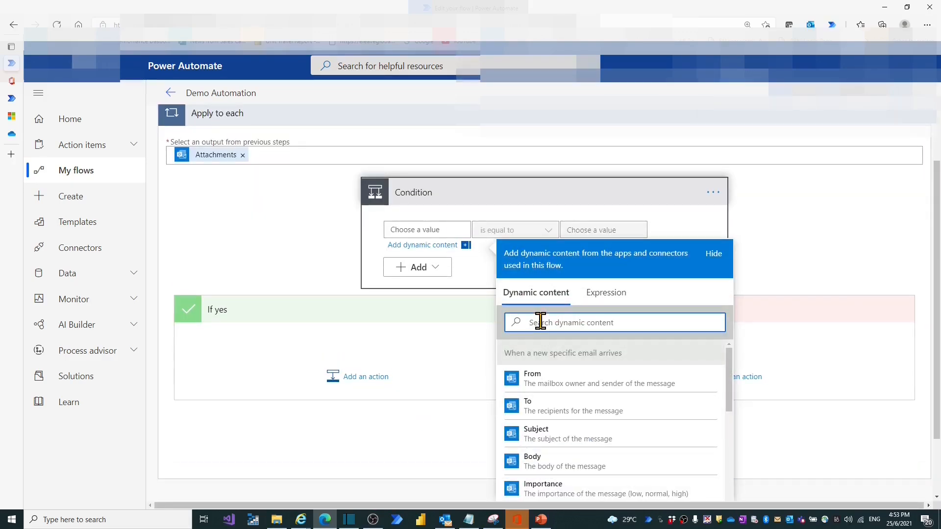
{"action": "type", "text": "has"}
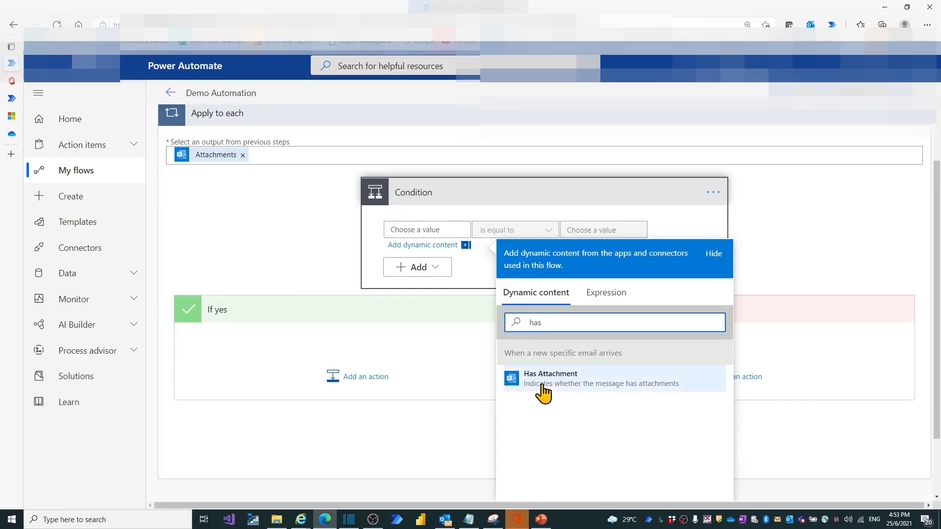
{"action": "left_click", "coordinate": [543, 385]}
{"action": "left_click", "coordinate": [592, 230]}
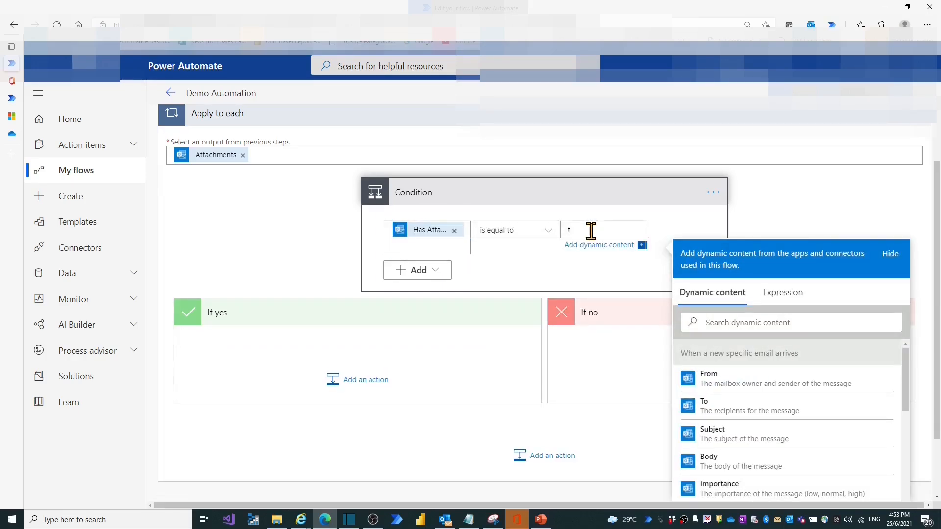
{"action": "left_click", "coordinate": [579, 266]}
Add a second And row to the condition and set its first value to the Attachments Name dynamic content.
{"action": "left_click", "coordinate": [427, 272]}
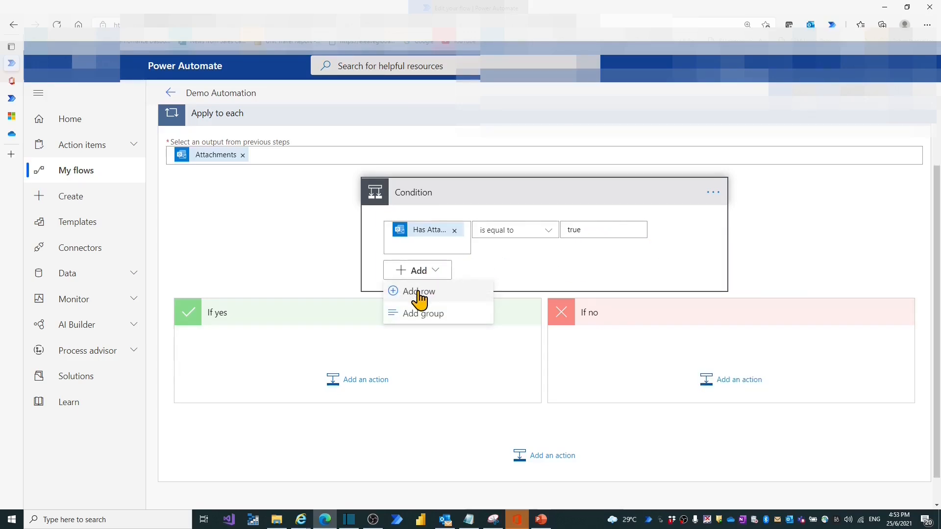
{"action": "left_click", "coordinate": [413, 293]}
{"action": "left_click", "coordinate": [467, 288]}
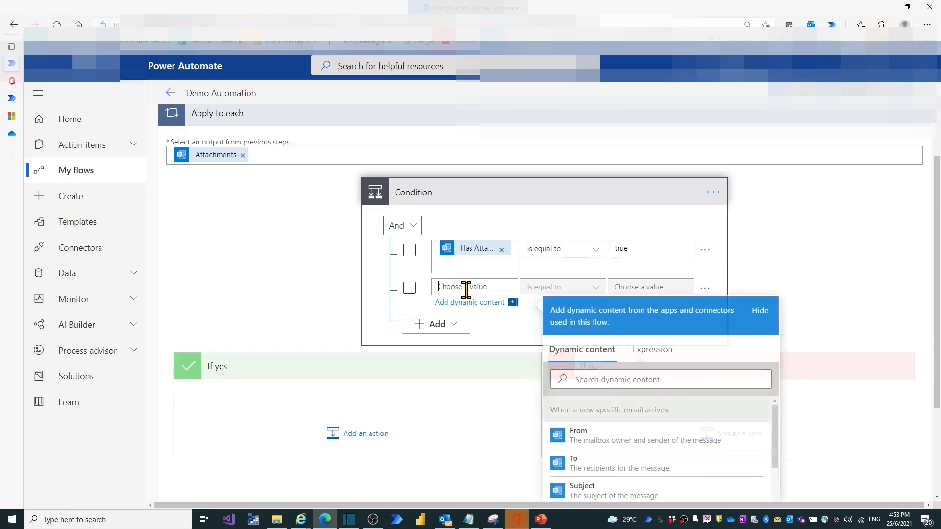
{"action": "left_click", "coordinate": [589, 379]}
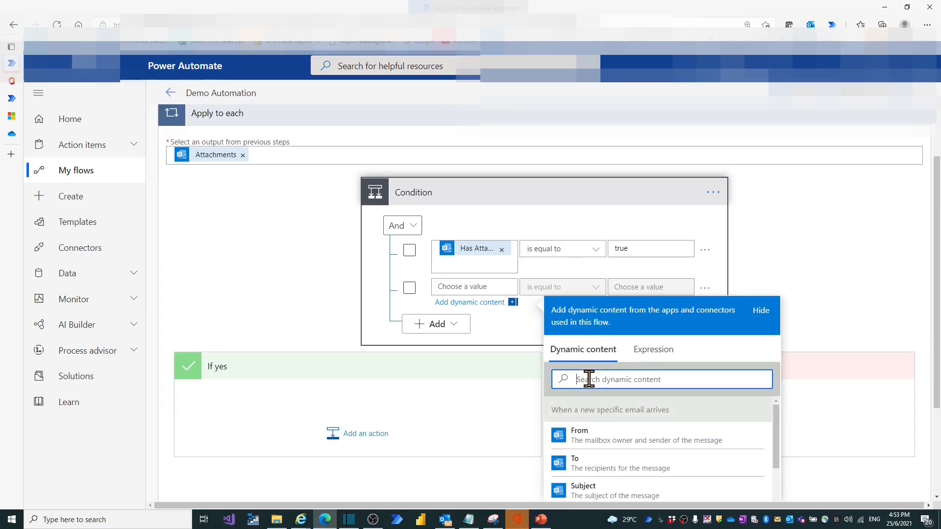
{"action": "type", "text": "att"}
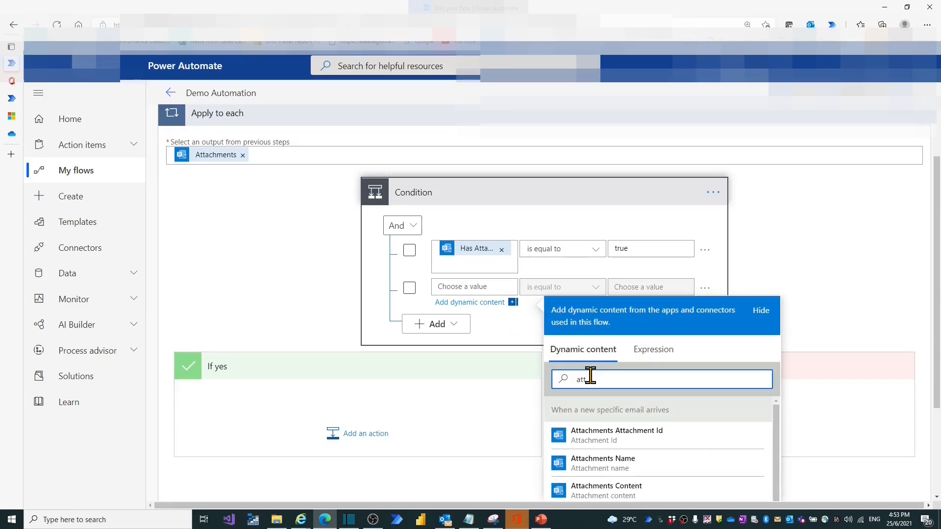
{"action": "left_click", "coordinate": [603, 463]}
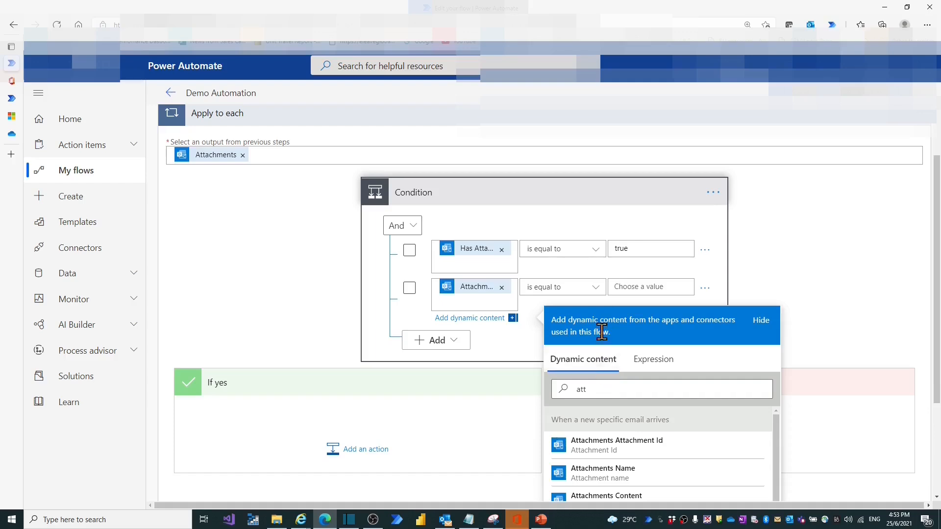
Set the Attachments Name row to contains ".zip" and tick both condition rows.
{"action": "left_click", "coordinate": [603, 296]}
{"action": "left_click", "coordinate": [618, 252]}
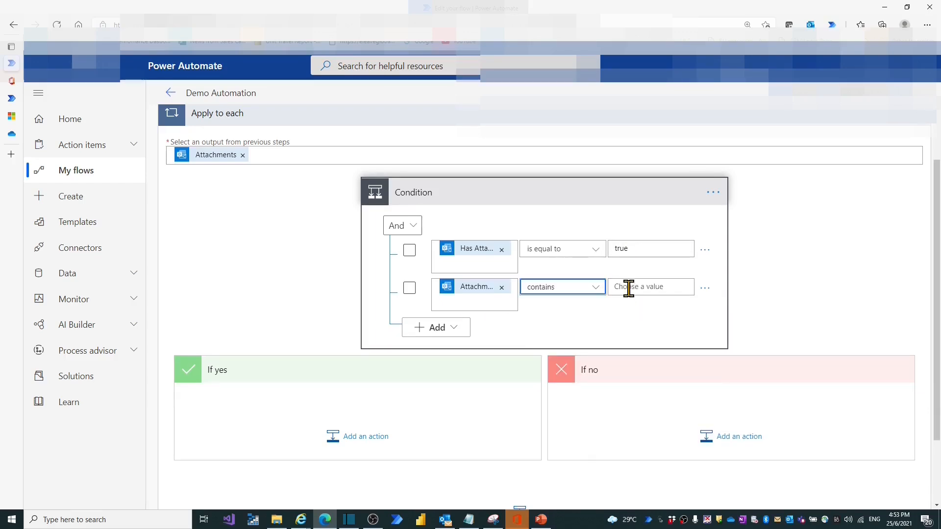
{"action": "left_click", "coordinate": [629, 288]}
{"action": "type", "text": ".zip"}
{"action": "left_click", "coordinate": [646, 336]}
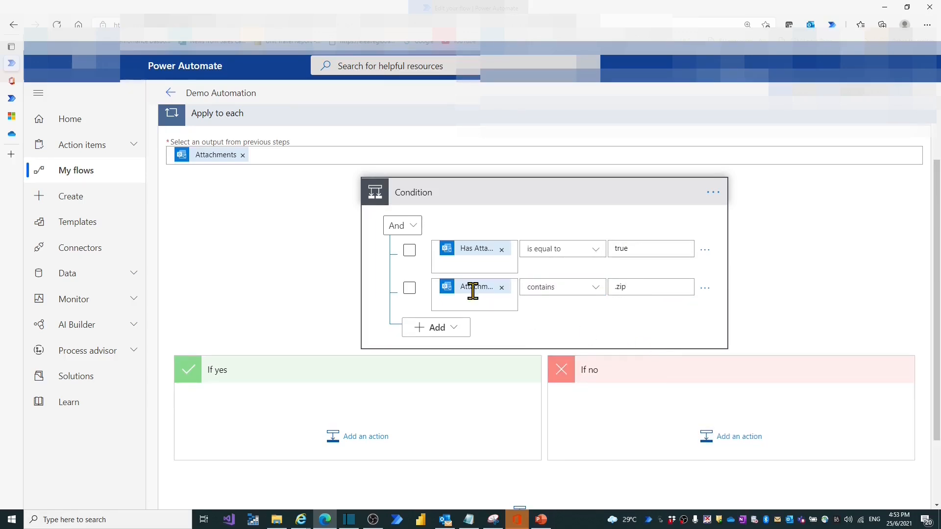
{"action": "left_click", "coordinate": [409, 251]}
{"action": "left_click", "coordinate": [409, 288]}
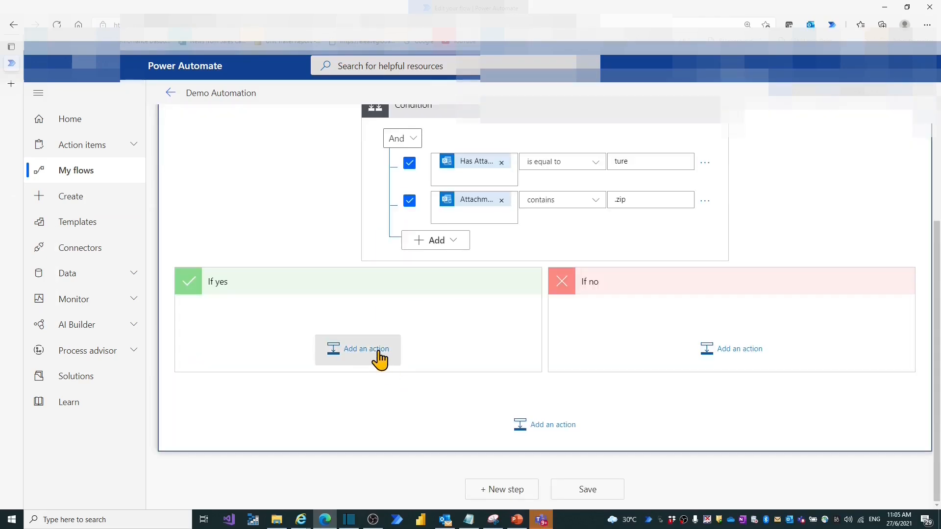
Add the SharePoint action "Get files (properties only)" to the condition's If yes branch.
{"action": "left_click", "coordinate": [380, 358]}
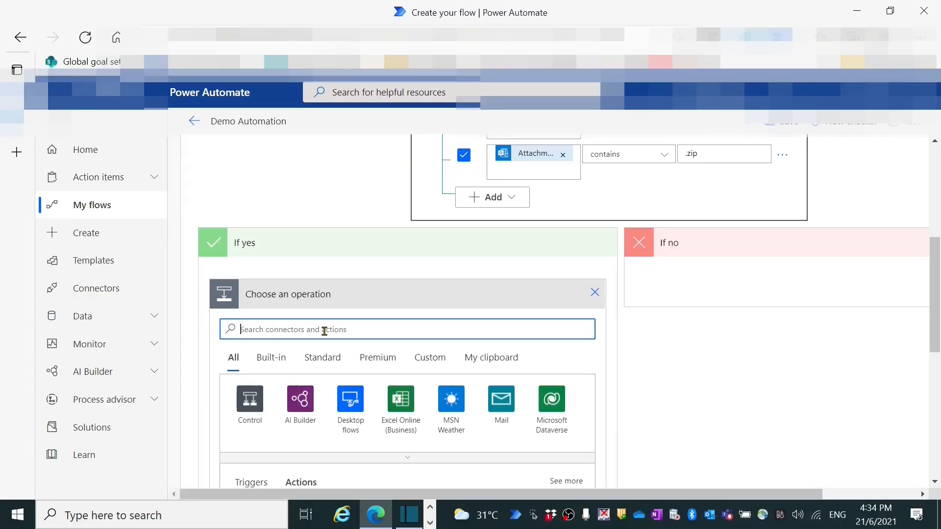
{"action": "type", "text": "share"}
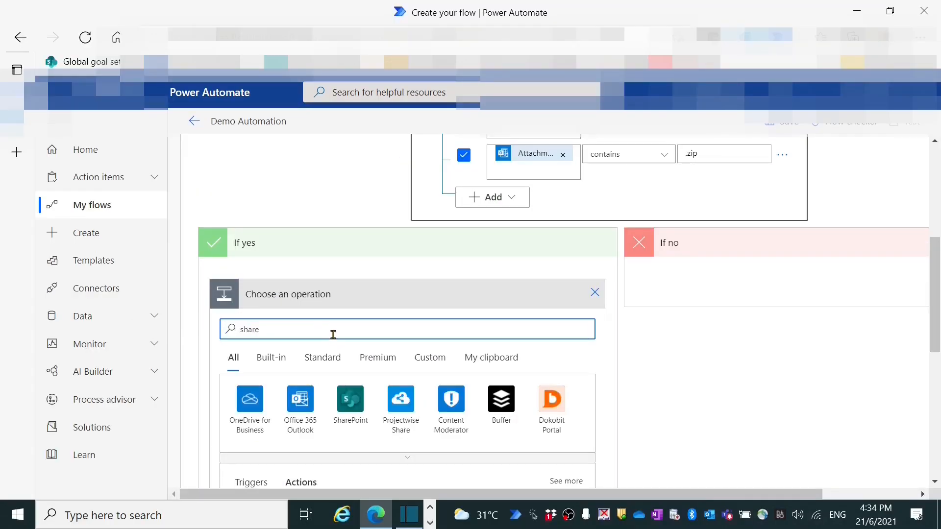
{"action": "left_click", "coordinate": [357, 413]}
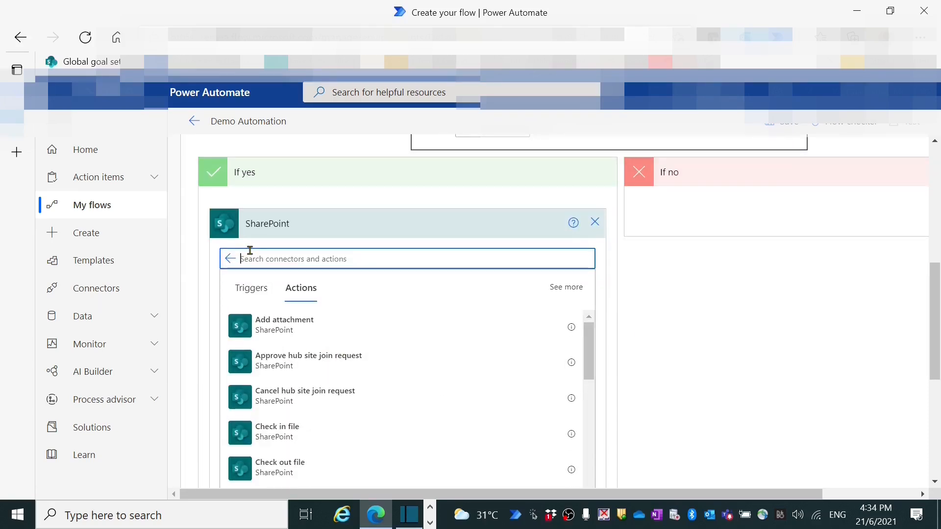
{"action": "type", "text": "get fil"}
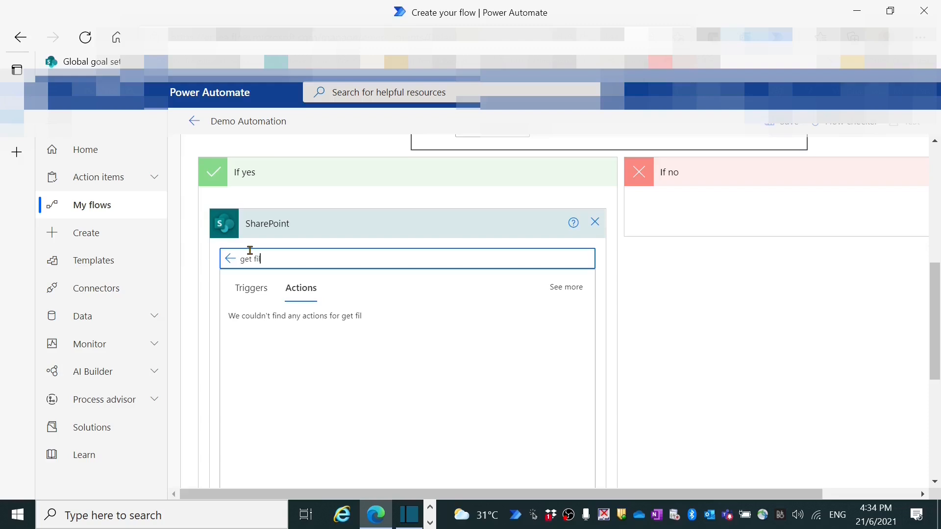
{"action": "type", "text": "e"}
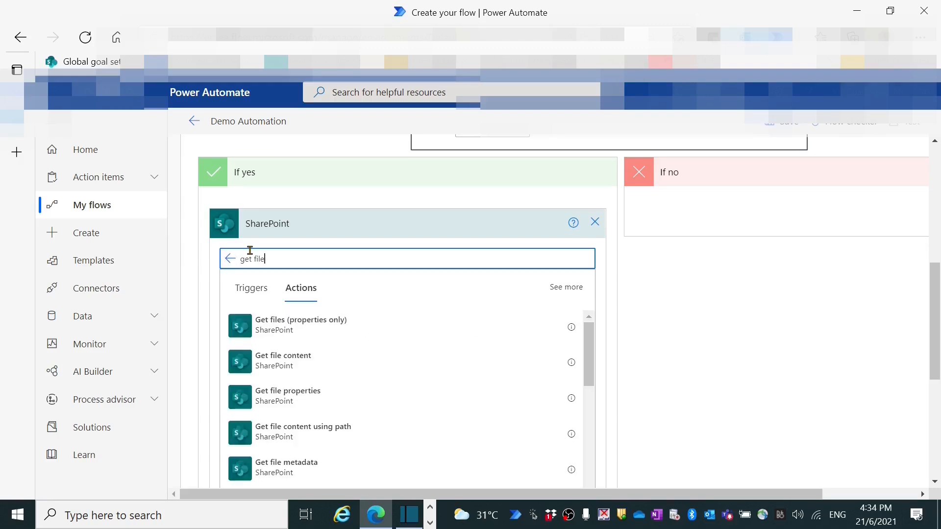
{"action": "left_click", "coordinate": [297, 327]}
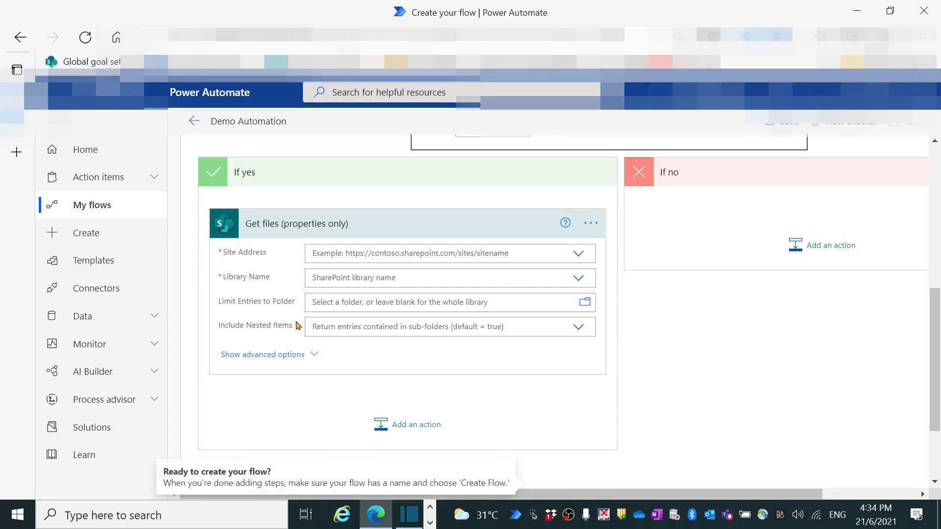
Paste the OneDrive site address as the Get files action's Site Address and enter "Dcouments" as its custom Library Name.
{"action": "left_click", "coordinate": [417, 255]}
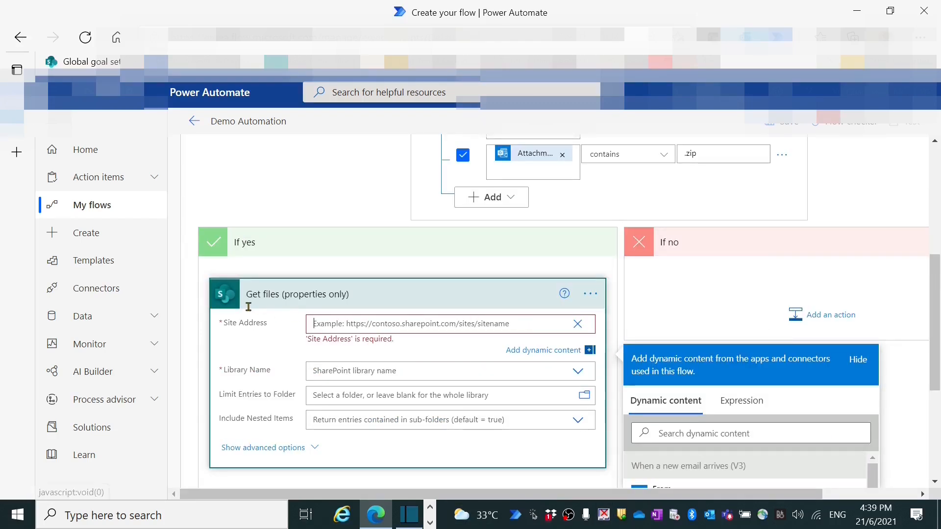
{"action": "key", "text": "ctrl+v"}
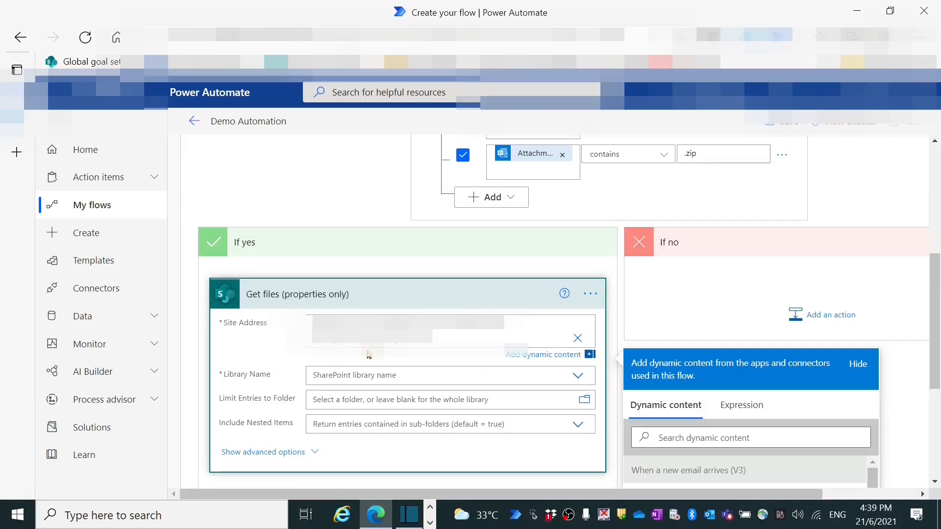
{"action": "left_click", "coordinate": [450, 359]}
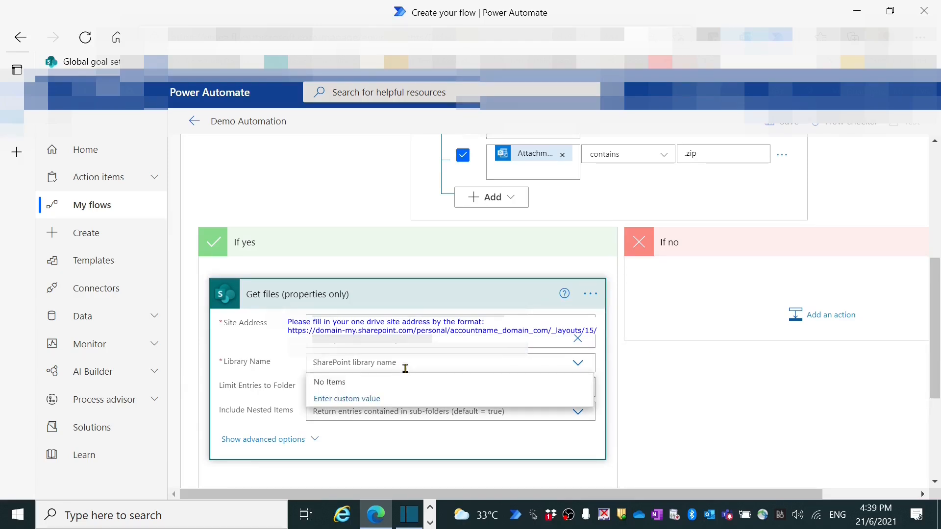
{"action": "type", "text": "Do"}
{"action": "type", "text": "ou"}
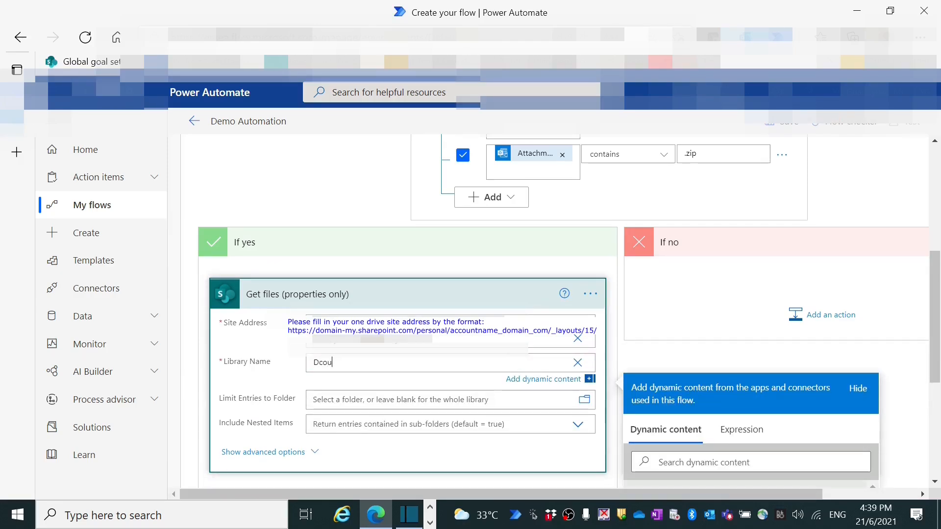
{"action": "type", "text": "ments"}
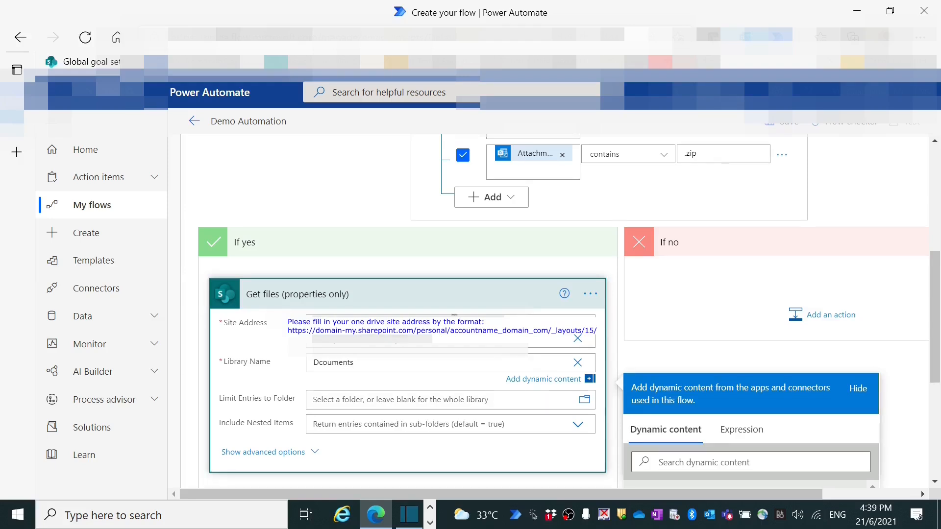
{"action": "left_click", "coordinate": [505, 468]}
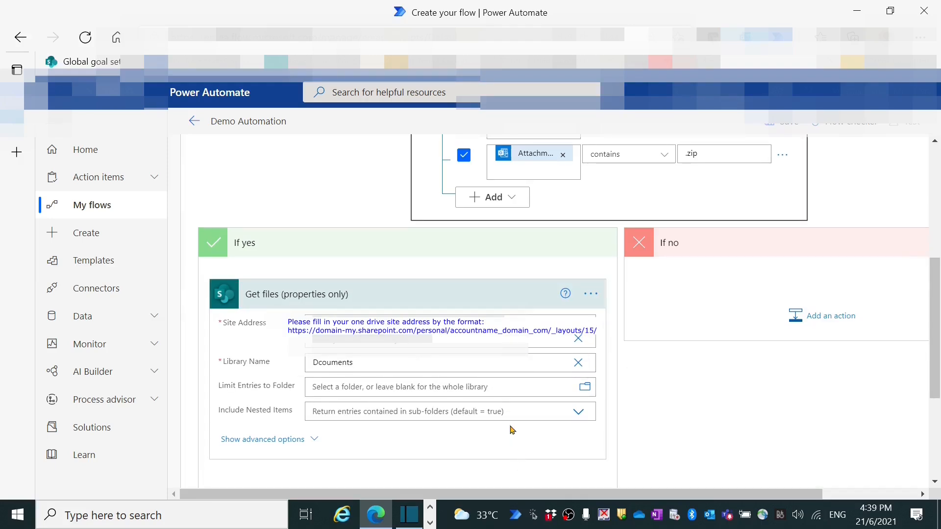
Limit the Get files entries to the folder "/Documents/OneDrive Test folder" and choose the Include Nested Items setting.
{"action": "left_click", "coordinate": [588, 390]}
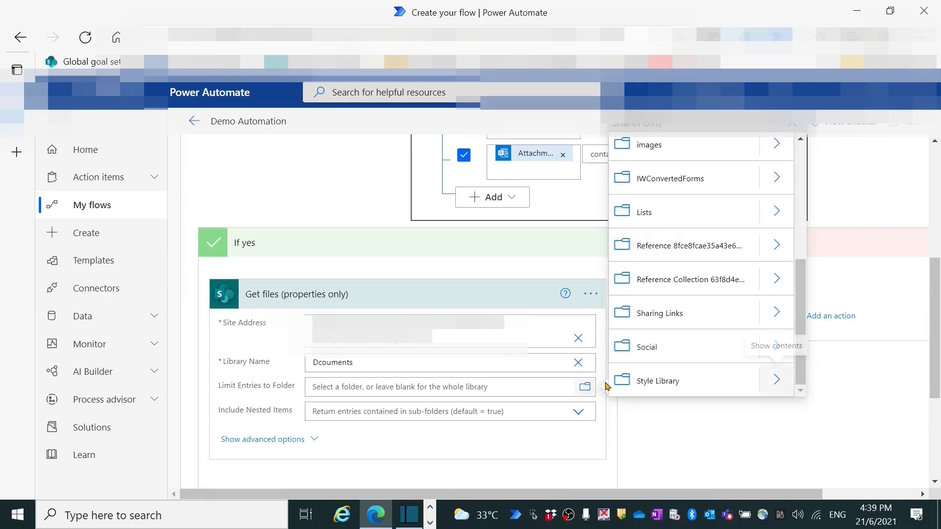
{"action": "scroll", "coordinate": [769, 211], "scroll_direction": "up", "scroll_amount": 3}
{"action": "left_click", "coordinate": [776, 211]}
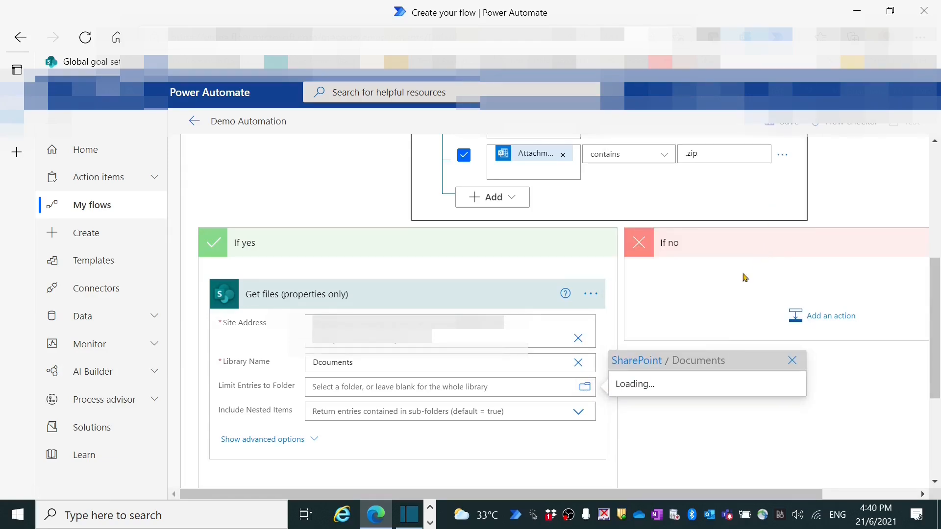
{"action": "scroll", "coordinate": [725, 333], "scroll_direction": "down", "scroll_amount": 4}
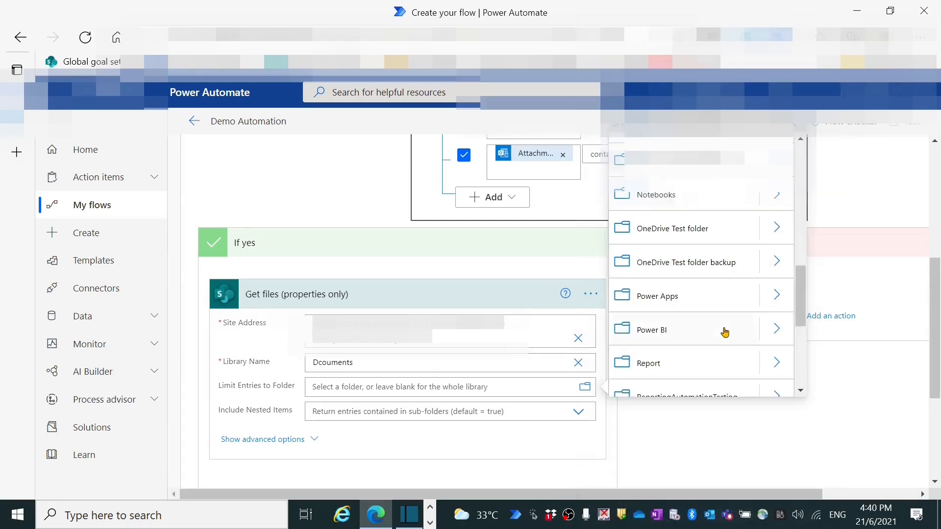
{"action": "left_click", "coordinate": [687, 232]}
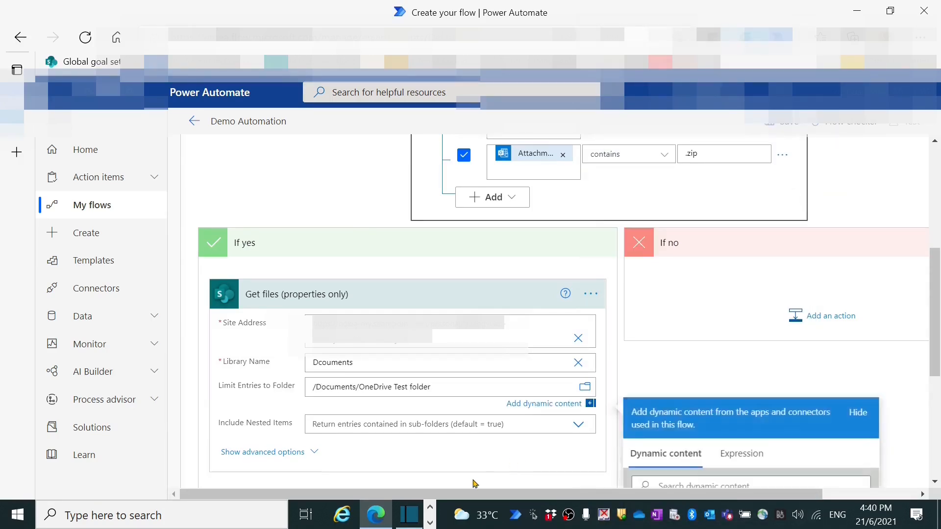
{"action": "left_click", "coordinate": [433, 457]}
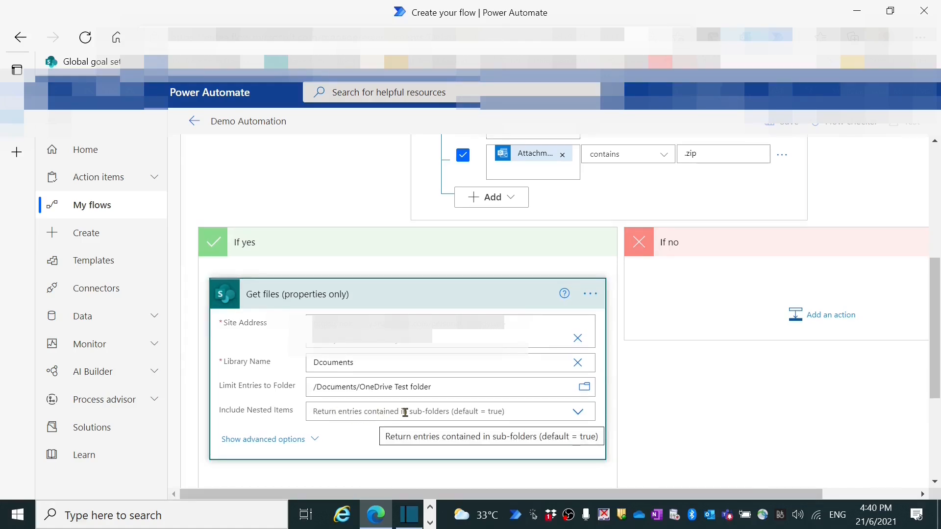
{"action": "left_click", "coordinate": [578, 415]}
{"action": "left_click", "coordinate": [344, 361]}
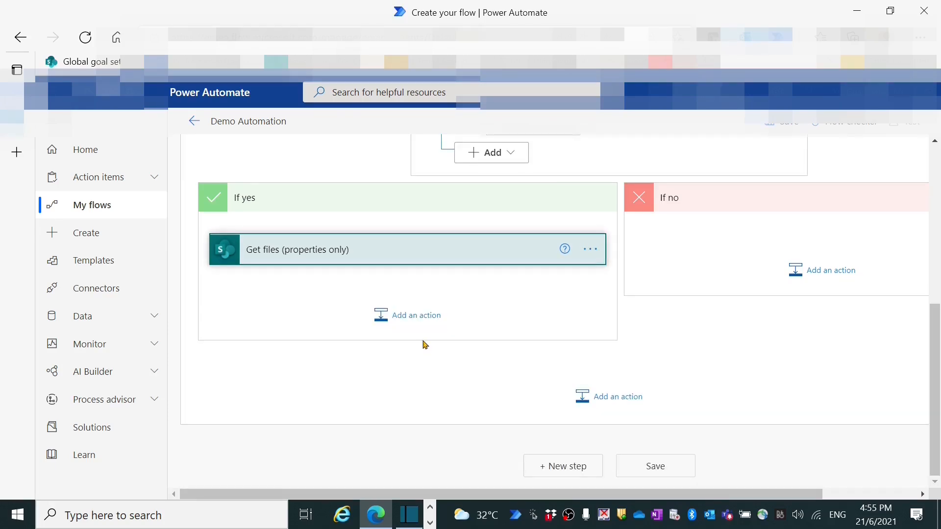
Add an "Apply to each" control below the Get files action in the If yes branch.
{"action": "left_click", "coordinate": [406, 322]}
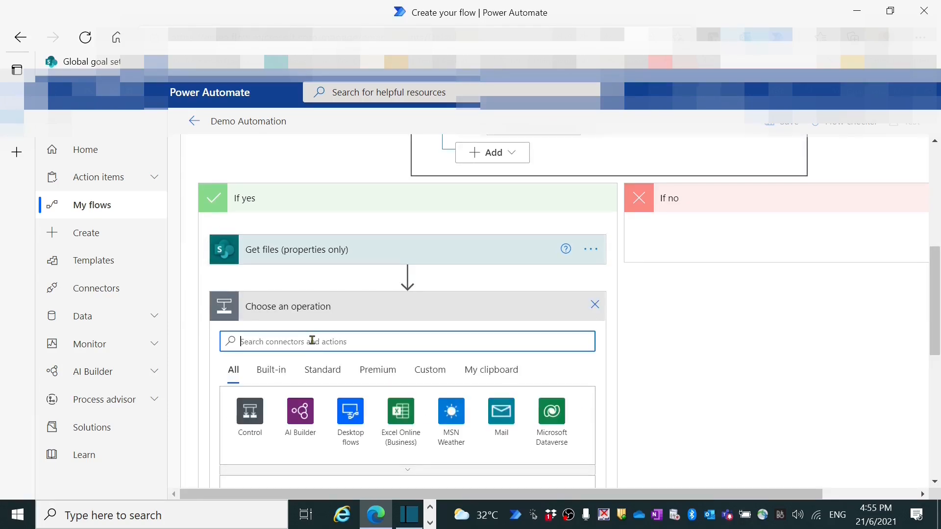
{"action": "type", "text": "appl"}
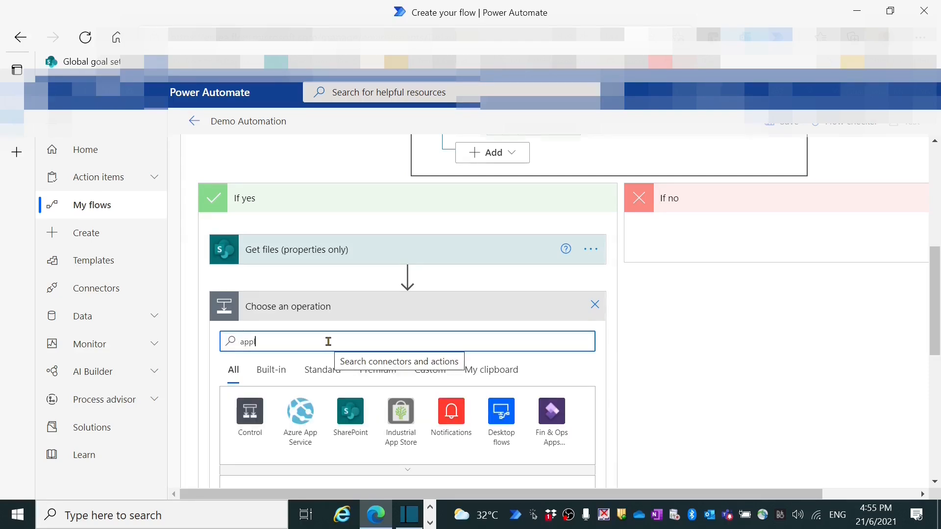
{"action": "scroll", "coordinate": [325, 338], "scroll_direction": "down", "scroll_amount": 2}
{"action": "left_click", "coordinate": [269, 461]}
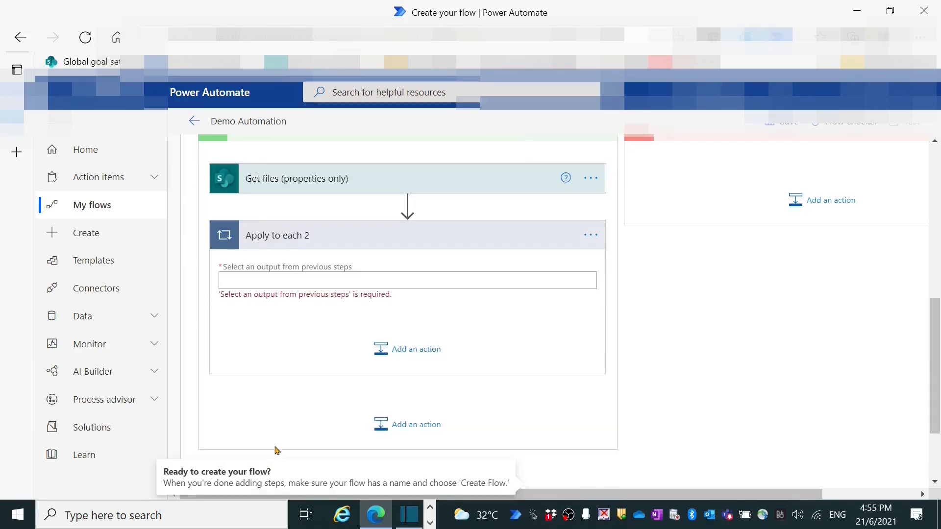
Set the Apply to each 2 loop's output to the Get files "value" list and add the SharePoint action "Delete file" inside it.
{"action": "left_click", "coordinate": [309, 283]}
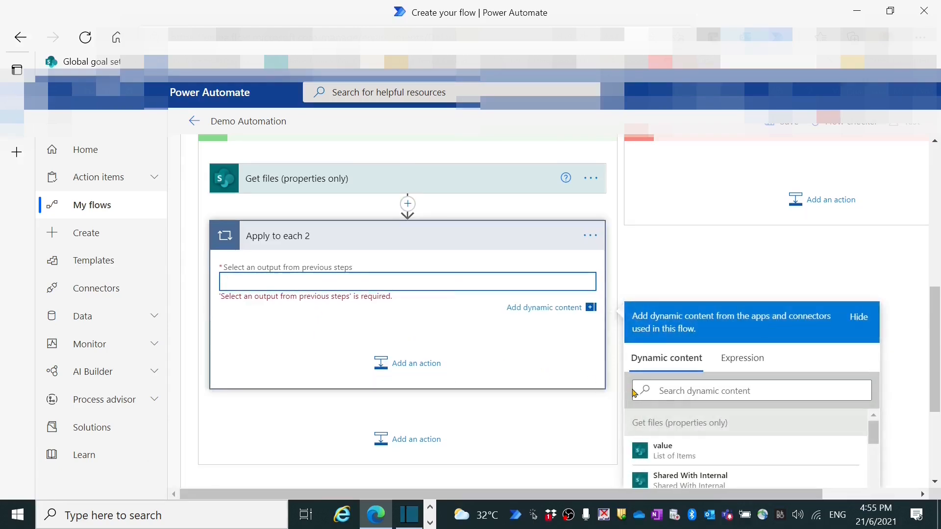
{"action": "left_click", "coordinate": [670, 455]}
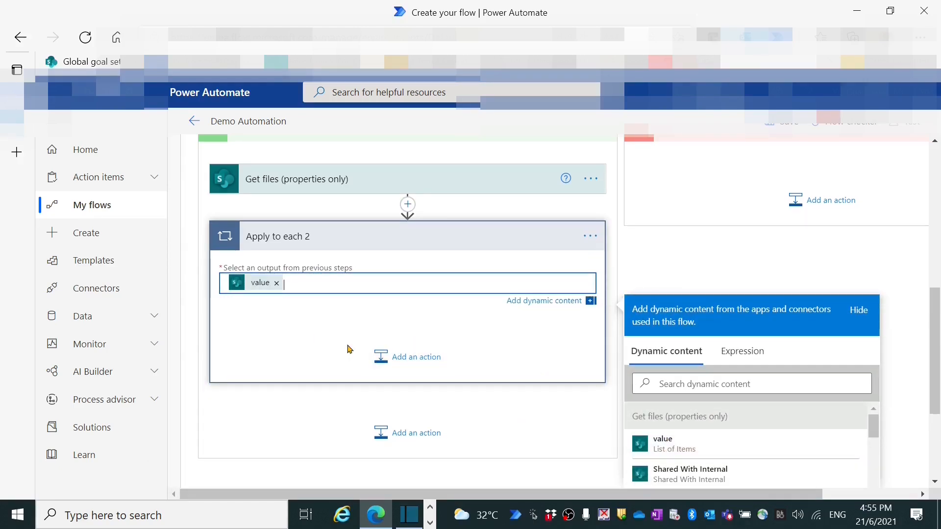
{"action": "left_click", "coordinate": [388, 366]}
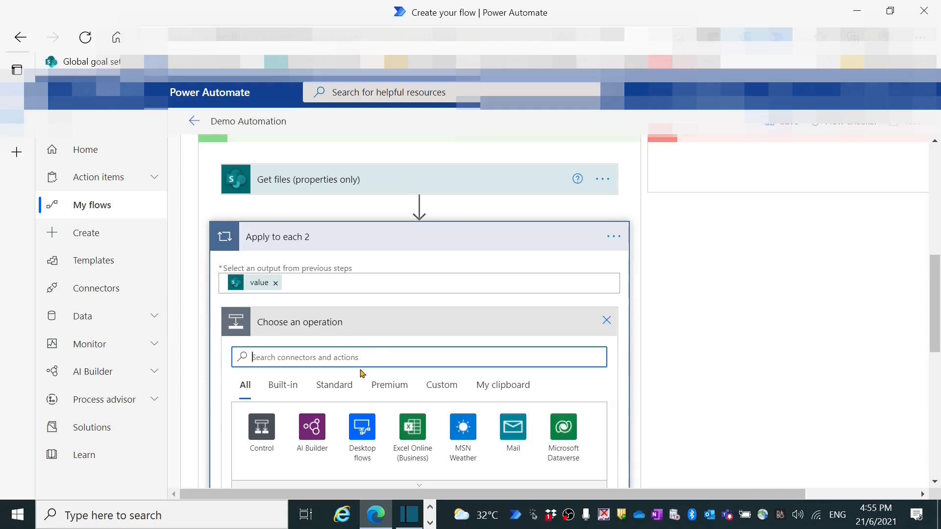
{"action": "type", "text": "sh"}
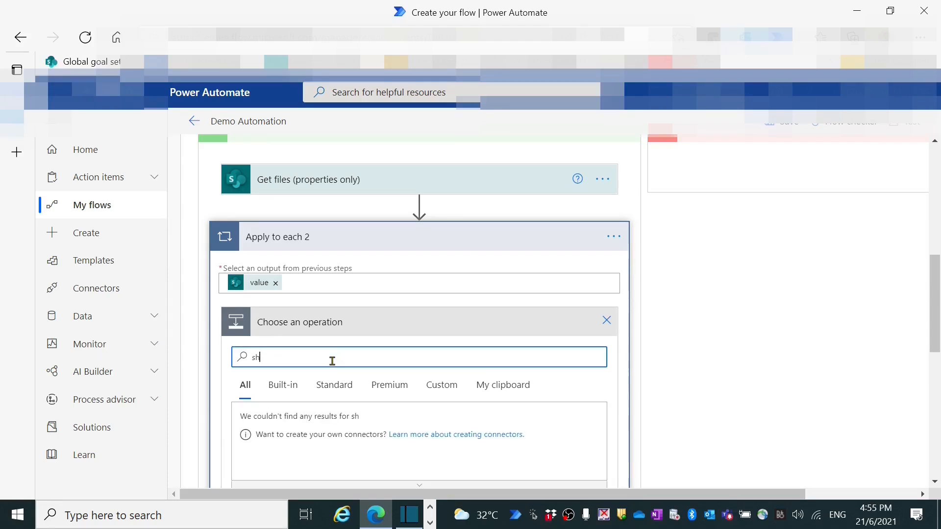
{"action": "type", "text": "ar"}
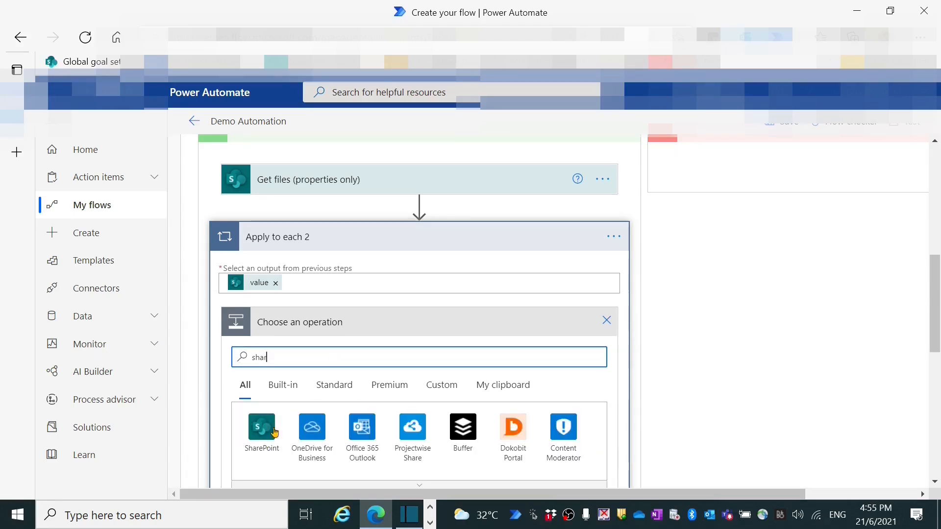
{"action": "left_click", "coordinate": [262, 440]}
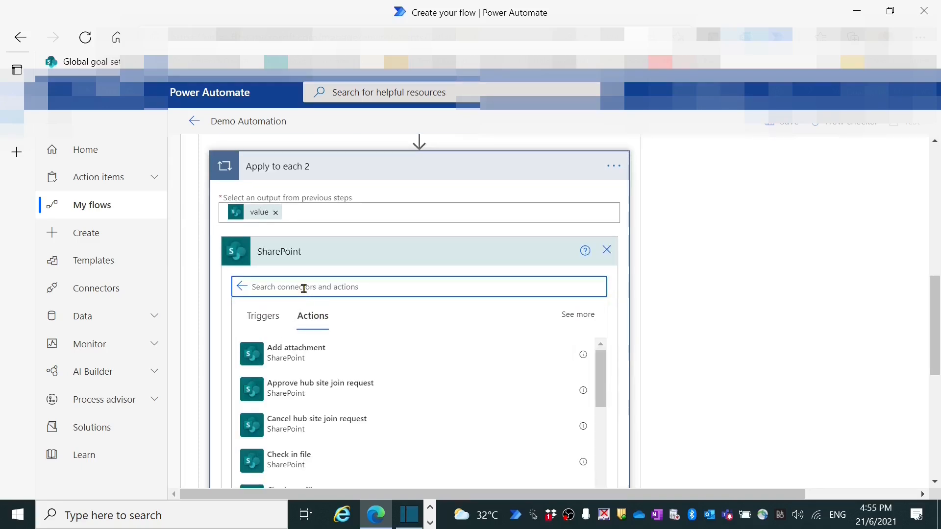
{"action": "type", "text": "delet"}
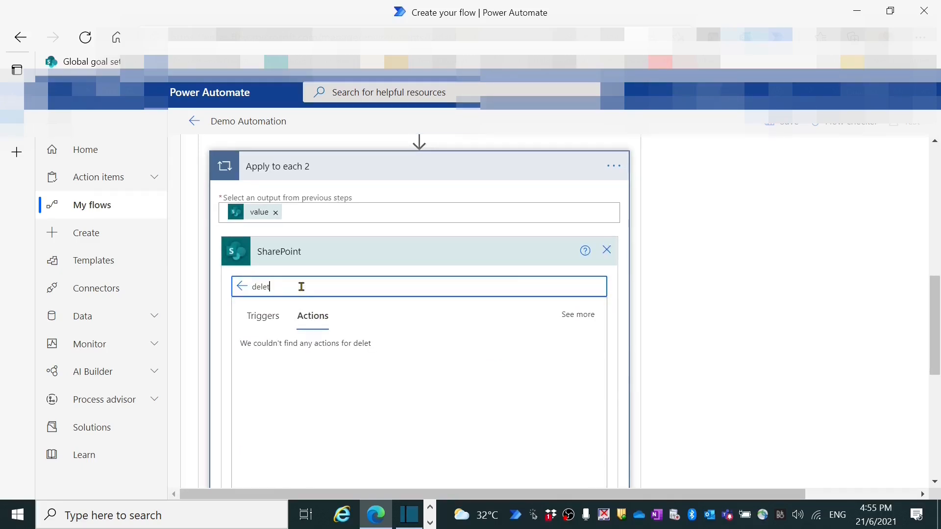
{"action": "left_click", "coordinate": [294, 392]}
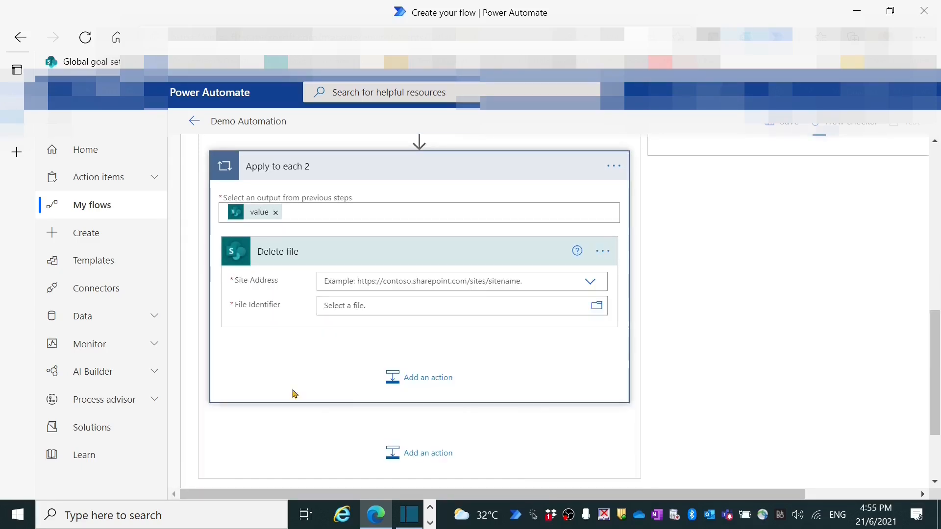
Enter the OneDrive site address as the Delete file action's custom Site Address and set its File Identifier to the dynamic content "Identifier".
{"action": "left_click", "coordinate": [362, 283]}
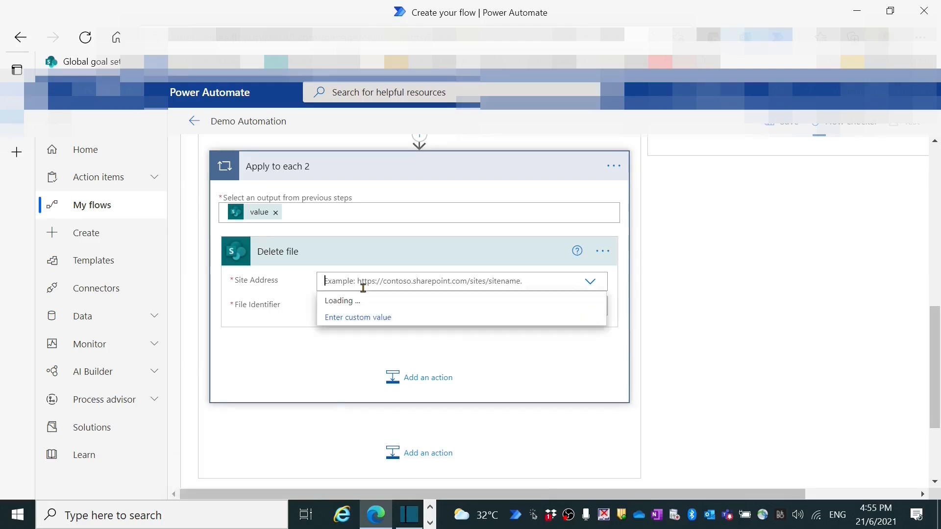
{"action": "left_click", "coordinate": [365, 318]}
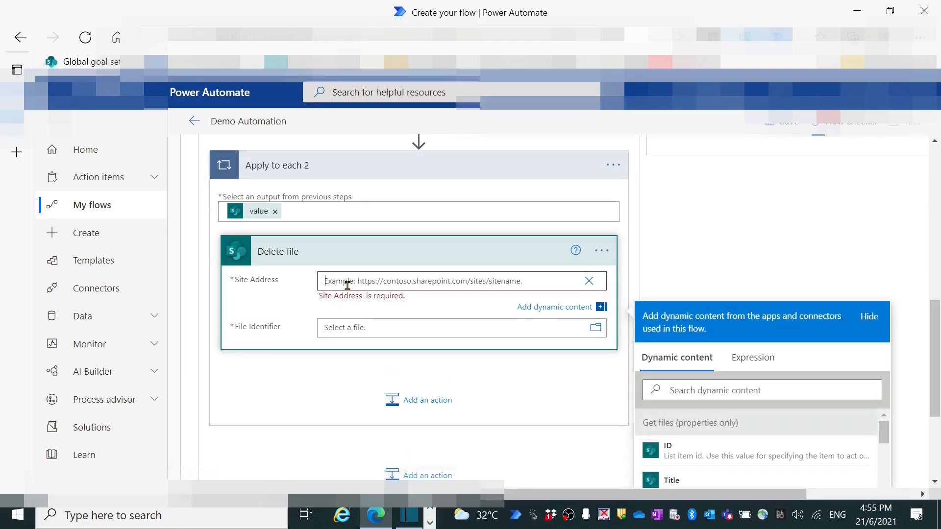
{"action": "left_click", "coordinate": [405, 334]}
{"action": "left_click", "coordinate": [696, 290]}
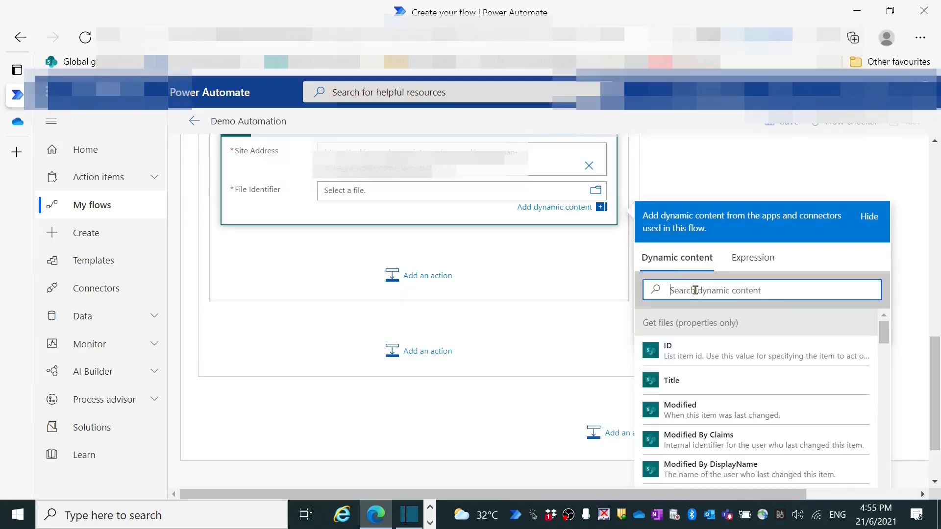
{"action": "type", "text": "id"}
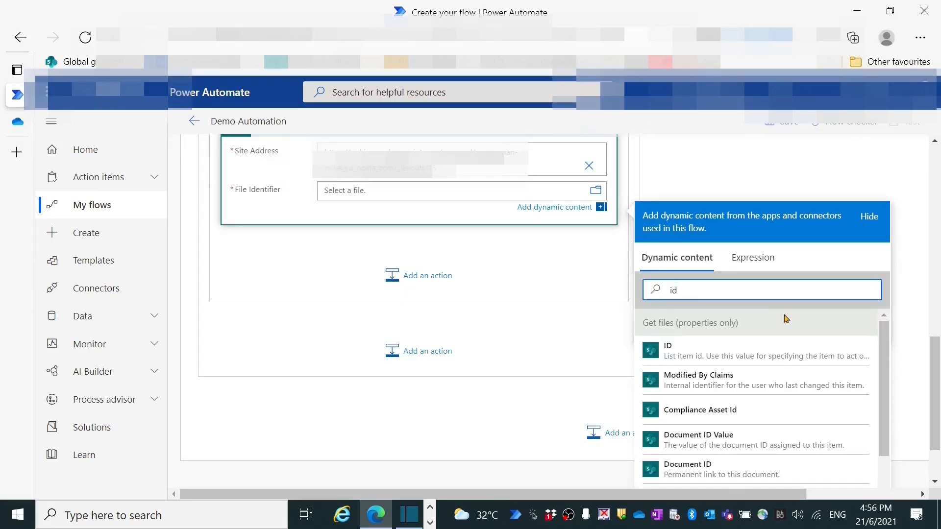
{"action": "type", "text": "ent"}
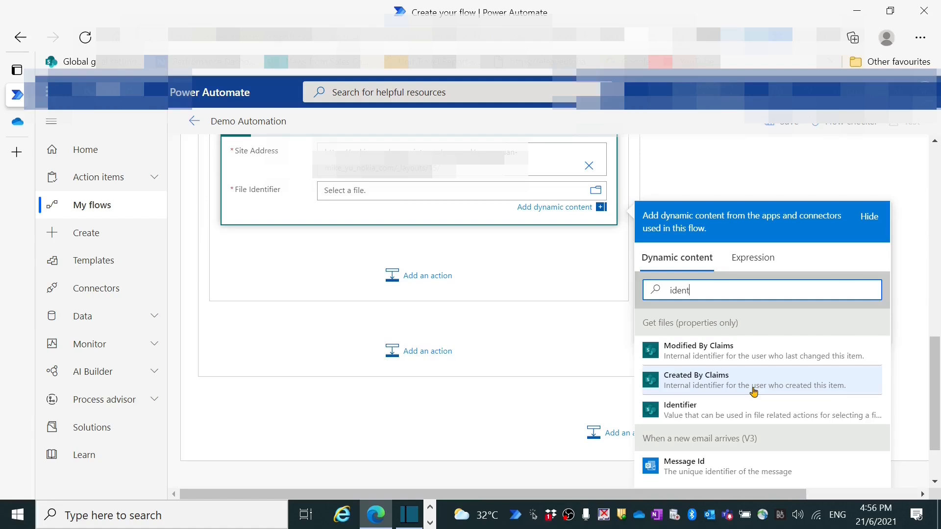
{"action": "left_click", "coordinate": [668, 410]}
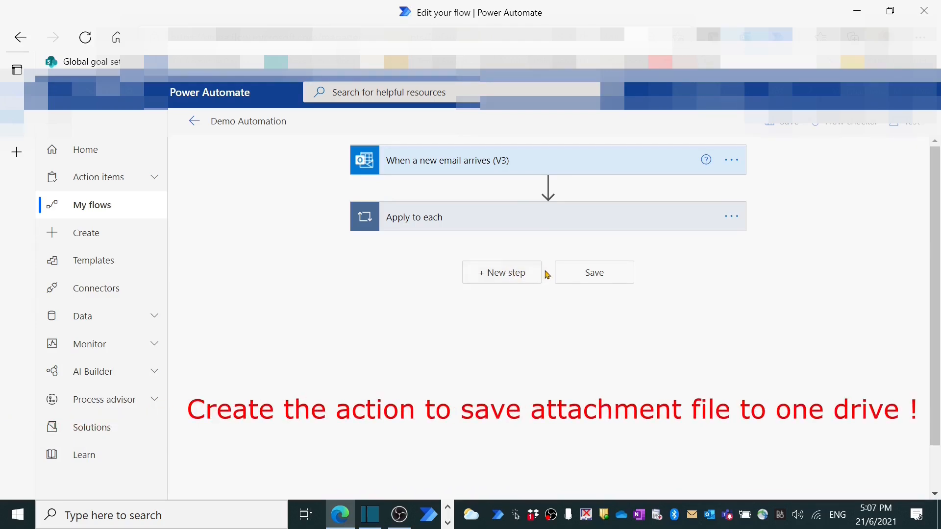
Add a new "Apply to each" control as a step below the existing Apply to each loop.
{"action": "left_click", "coordinate": [508, 275]}
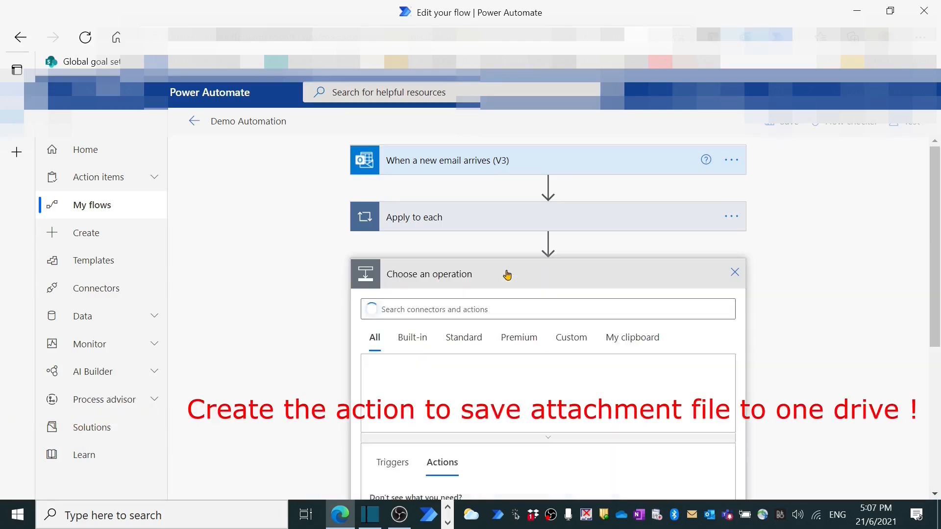
{"action": "type", "text": "apply"}
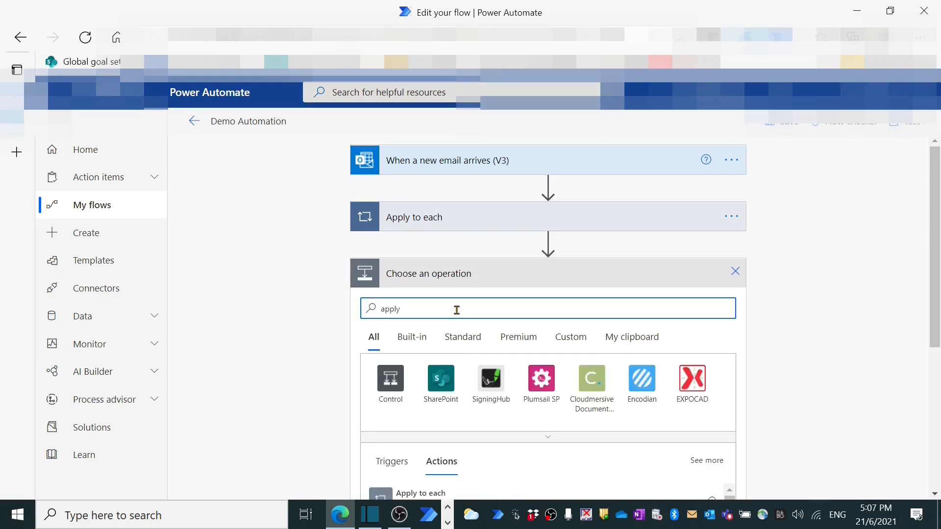
{"action": "scroll", "coordinate": [427, 432], "scroll_direction": "down", "scroll_amount": 2}
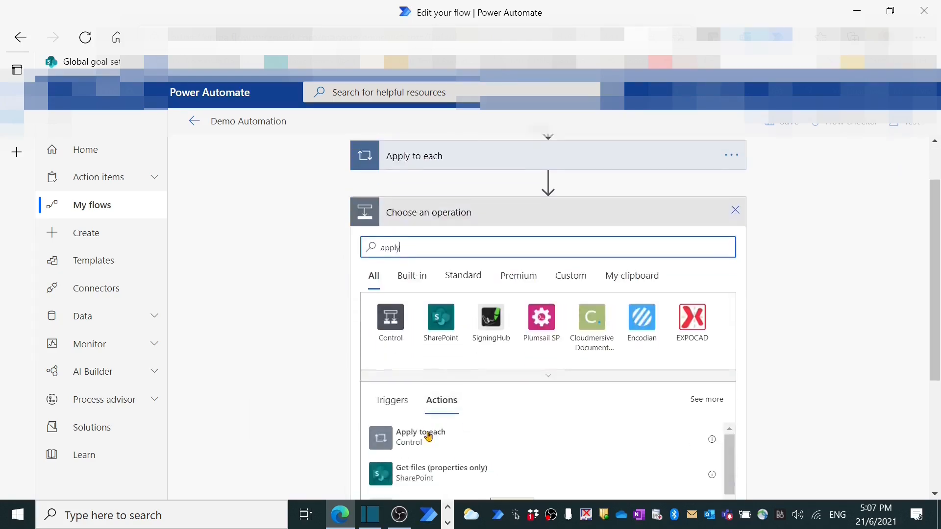
{"action": "left_click", "coordinate": [428, 425]}
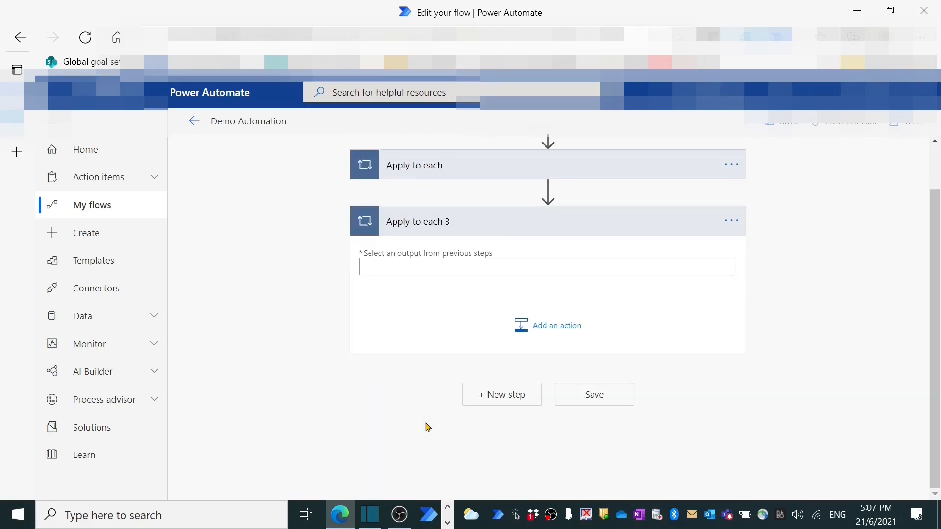
Set the new Apply to each loop's output to the email trigger's dynamic content "Attachments".
{"action": "left_click", "coordinate": [420, 262]}
{"action": "left_click", "coordinate": [789, 366]}
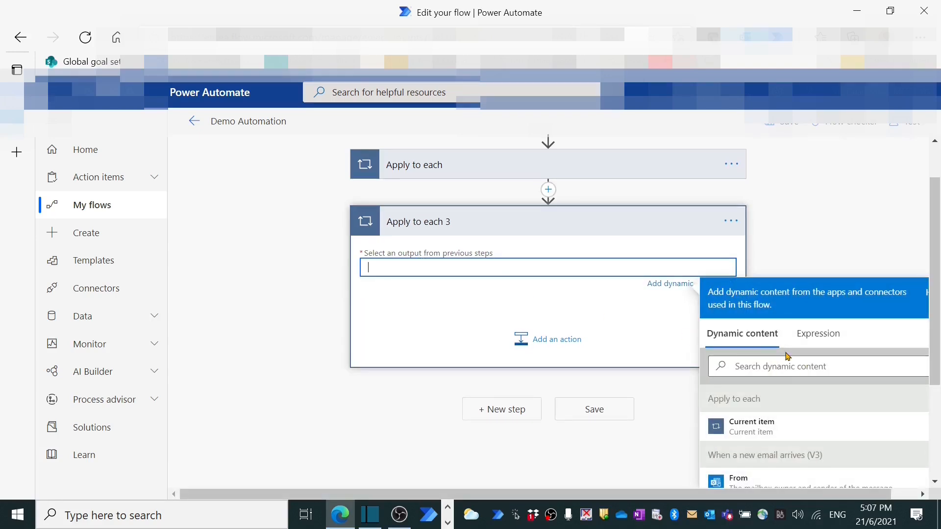
{"action": "type", "text": "att"}
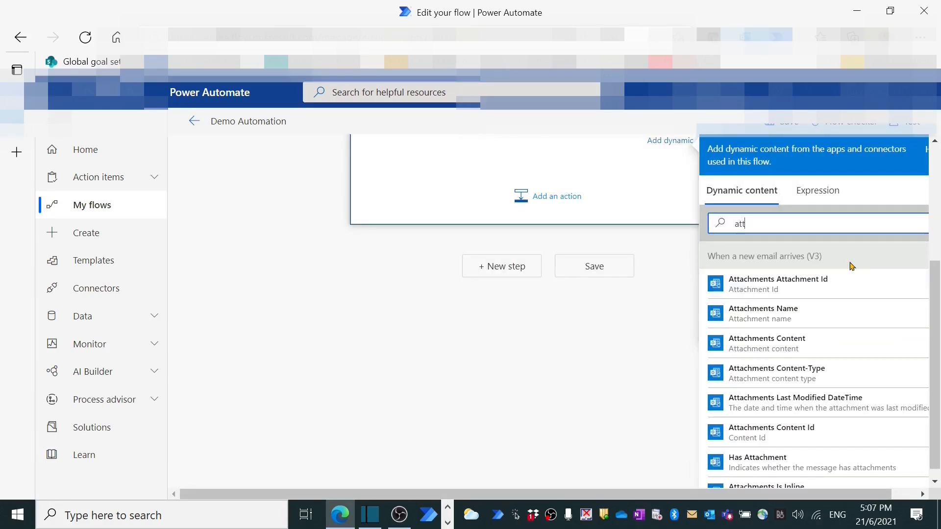
{"action": "scroll", "coordinate": [752, 476], "scroll_direction": "down", "scroll_amount": 3}
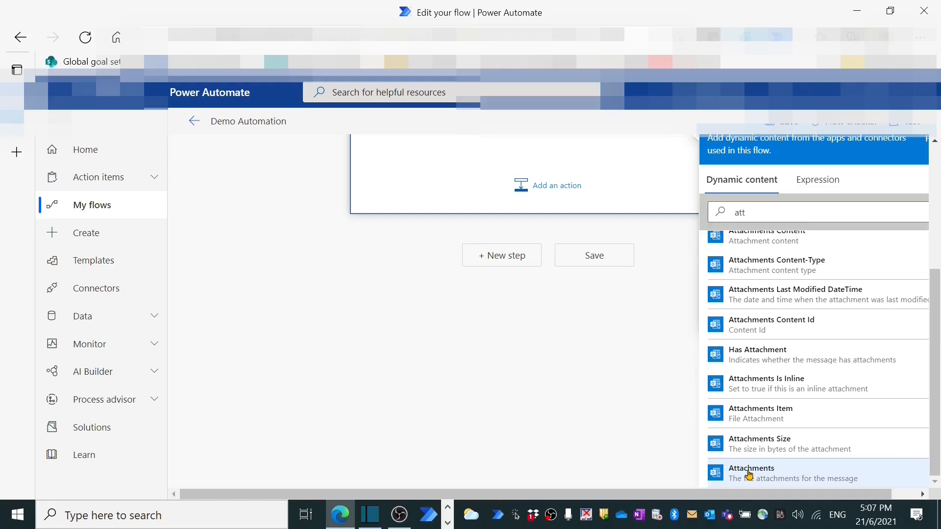
{"action": "left_click", "coordinate": [749, 475]}
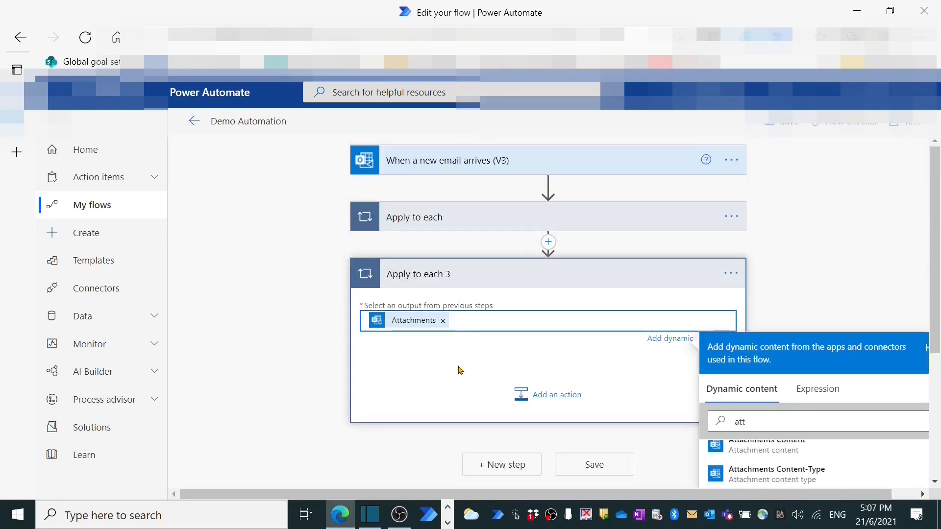
{"action": "left_click", "coordinate": [647, 365]}
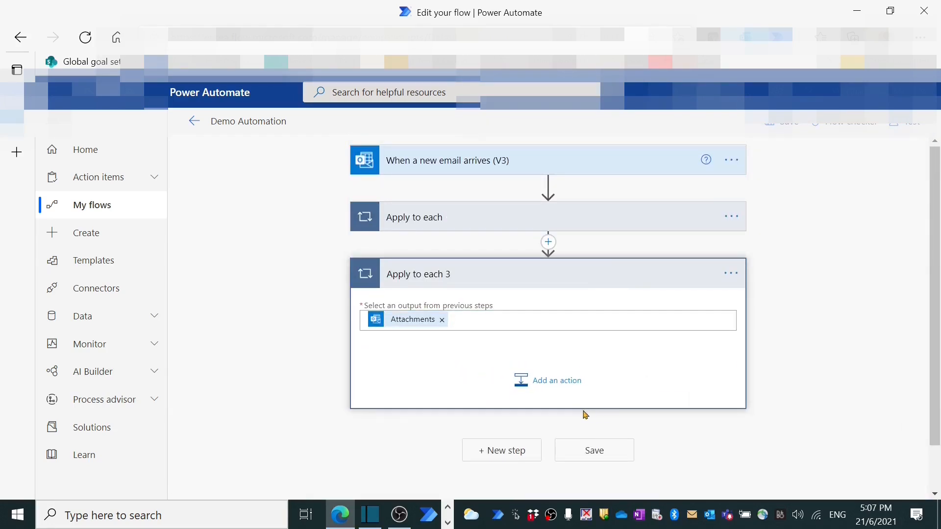
Add the SharePoint action "Create file" inside the Apply to each 3 loop.
{"action": "left_click", "coordinate": [549, 387]}
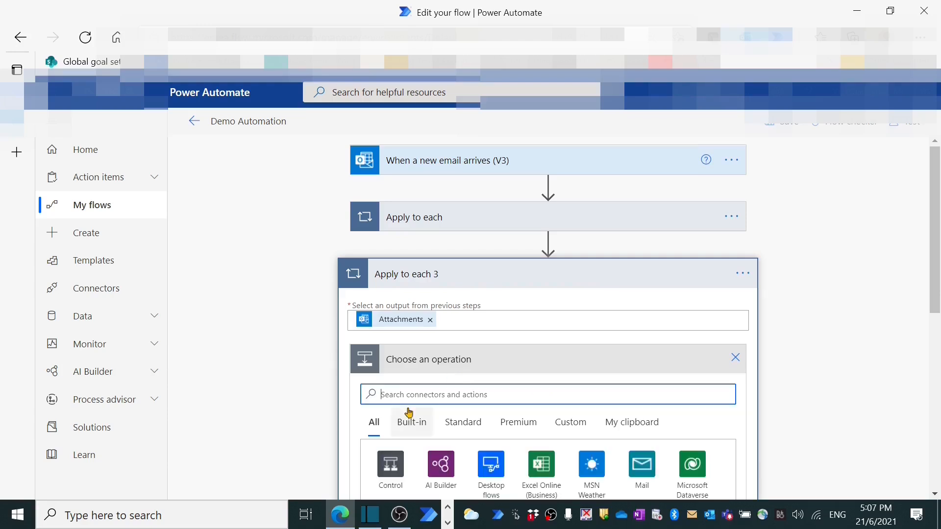
{"action": "type", "text": "shar"}
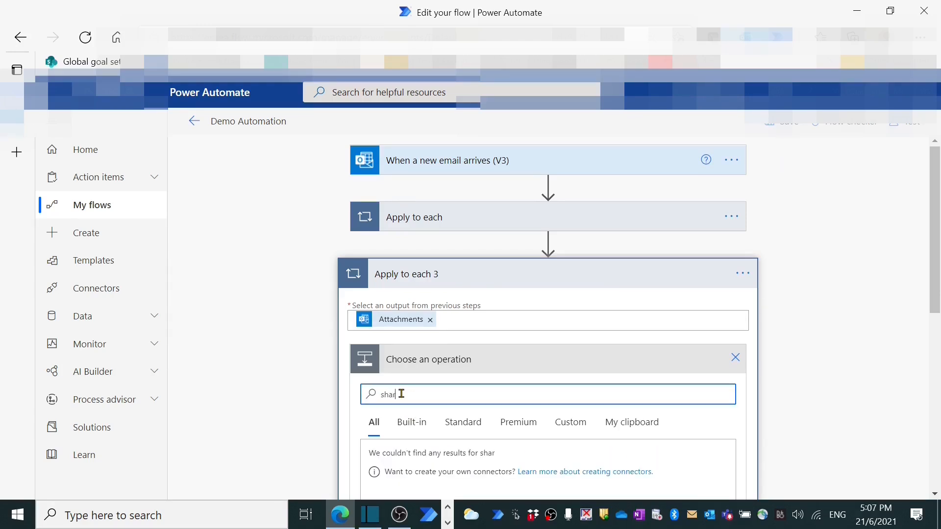
{"action": "type", "text": "epoint"}
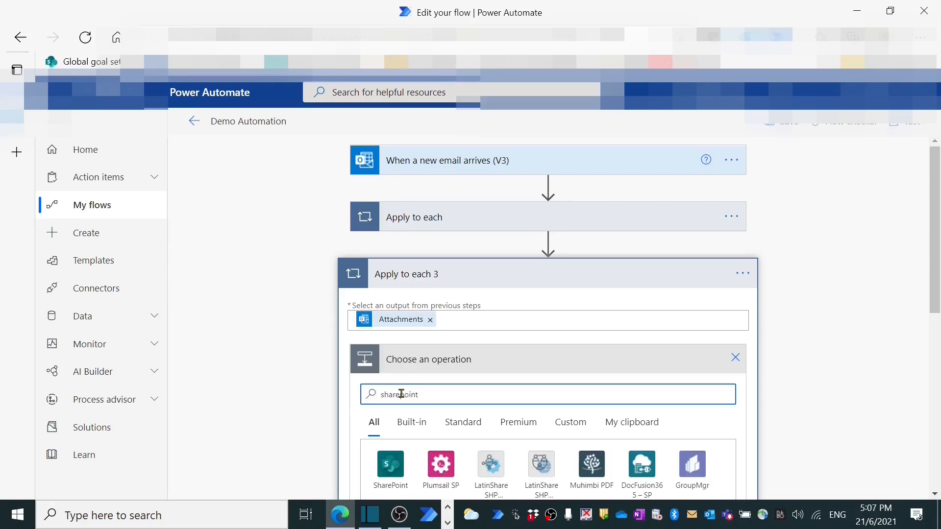
{"action": "left_click", "coordinate": [391, 463]}
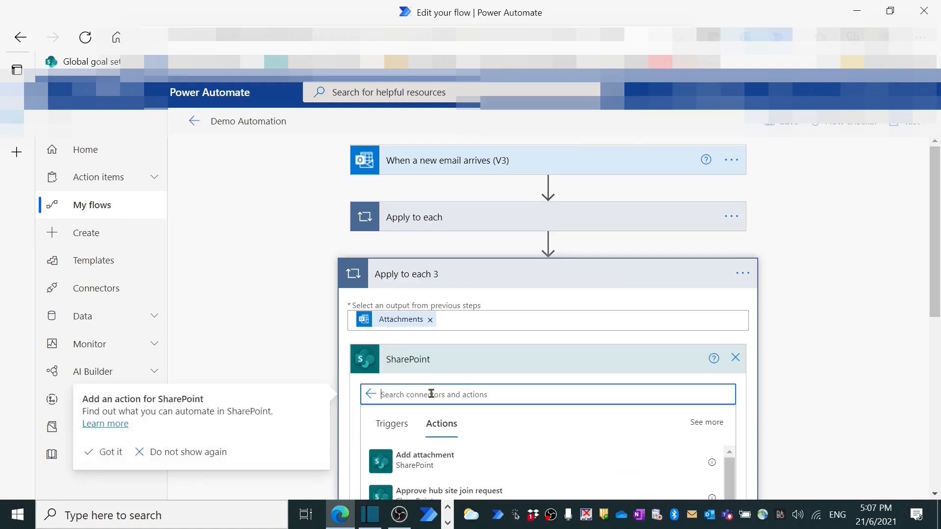
{"action": "type", "text": "cre"}
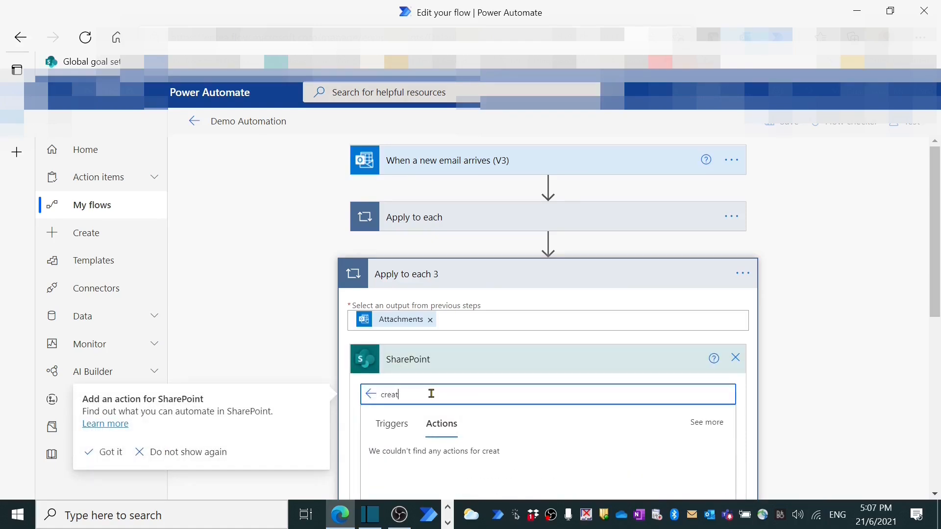
{"action": "type", "text": "at"}
{"action": "scroll", "coordinate": [476, 433], "scroll_direction": "down", "scroll_amount": 2}
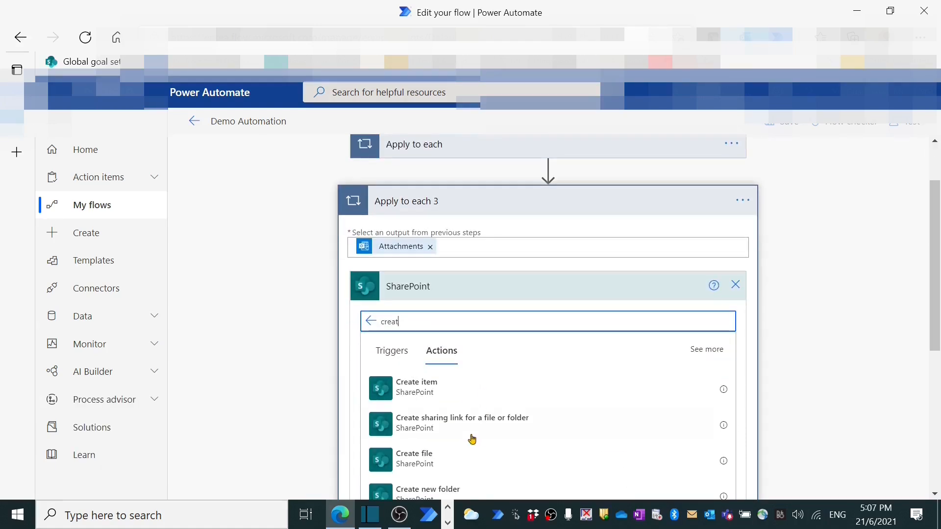
{"action": "left_click", "coordinate": [415, 455]}
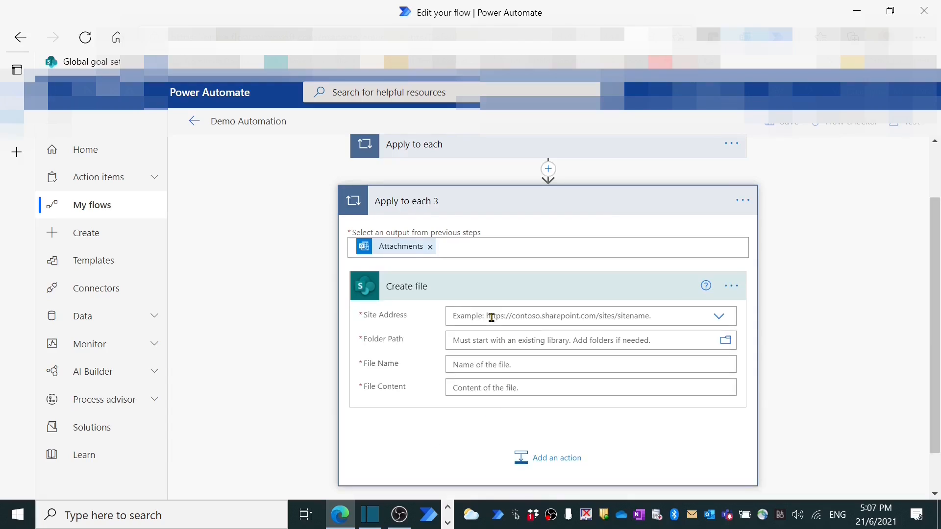
Paste the OneDrive site address as a custom value for the Create file action's Site Address.
{"action": "left_click", "coordinate": [492, 317]}
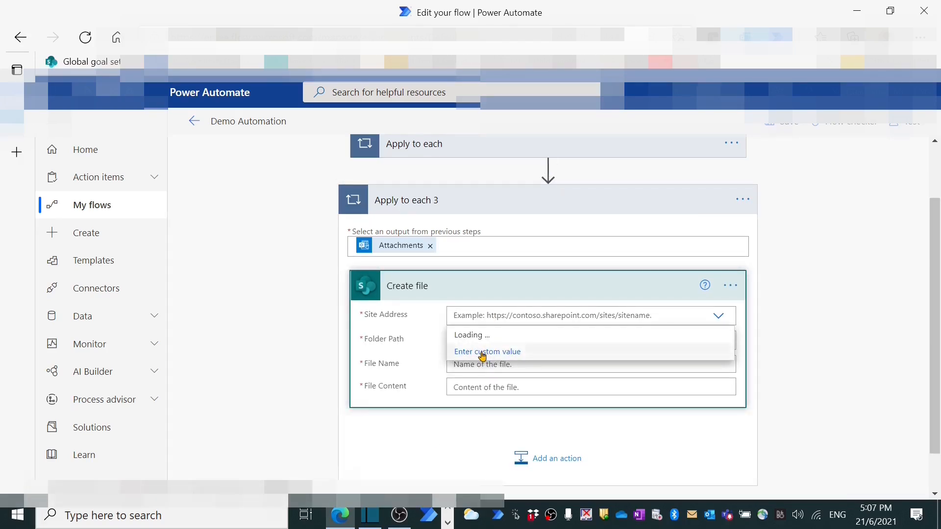
{"action": "left_click", "coordinate": [483, 352]}
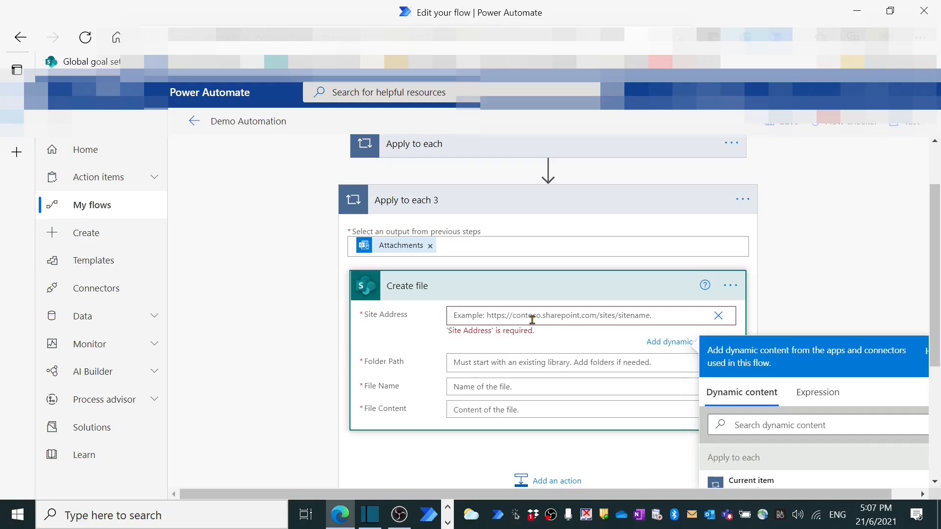
{"action": "key", "text": "ctrl+v"}
{"action": "left_click", "coordinate": [847, 307]}
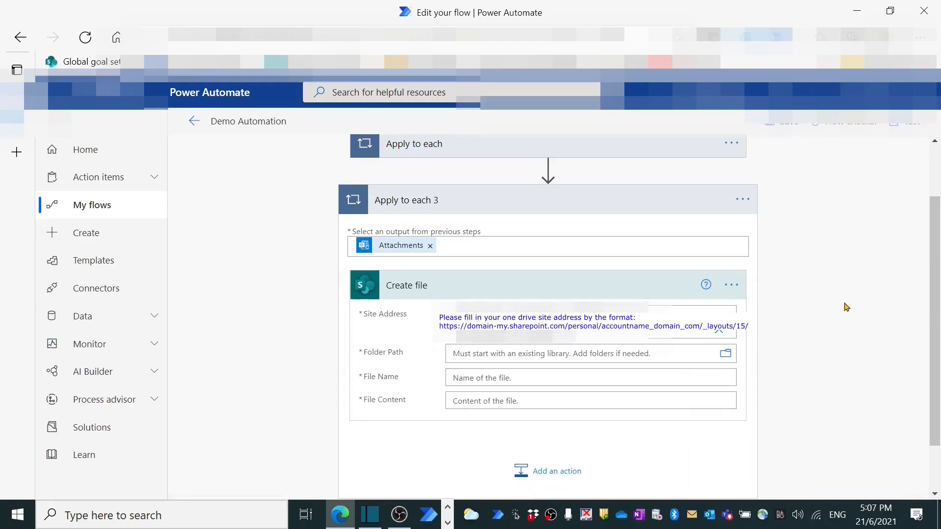
Set the Create file action's Folder Path to the existing folder "/Documents/OneDrive Test folder".
{"action": "left_click", "coordinate": [725, 353]}
{"action": "scroll", "coordinate": [687, 290], "scroll_direction": "up", "scroll_amount": 5}
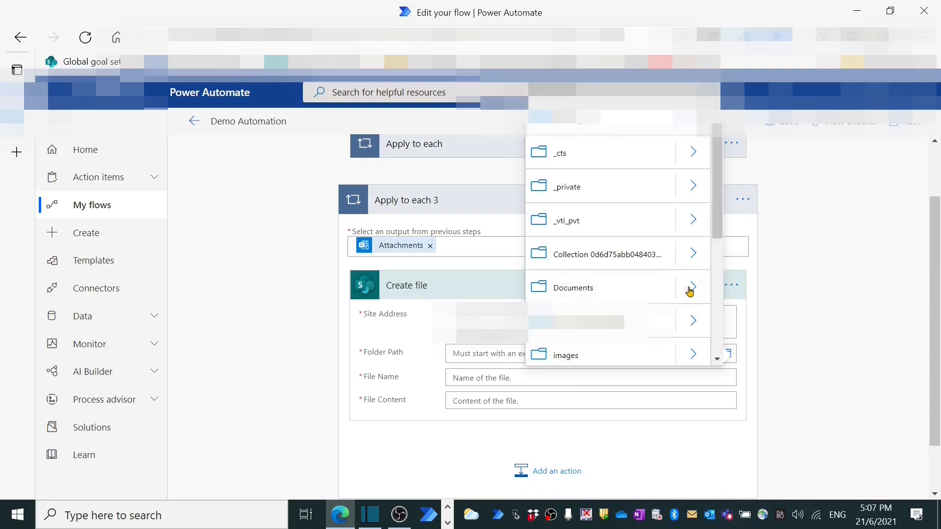
{"action": "left_click", "coordinate": [691, 289]}
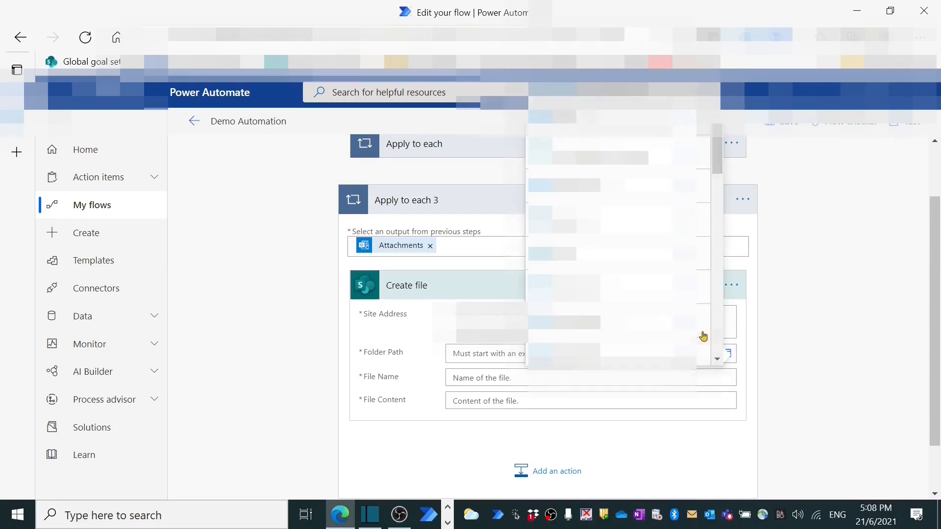
{"action": "scroll", "coordinate": [613, 167], "scroll_direction": "down", "scroll_amount": 5}
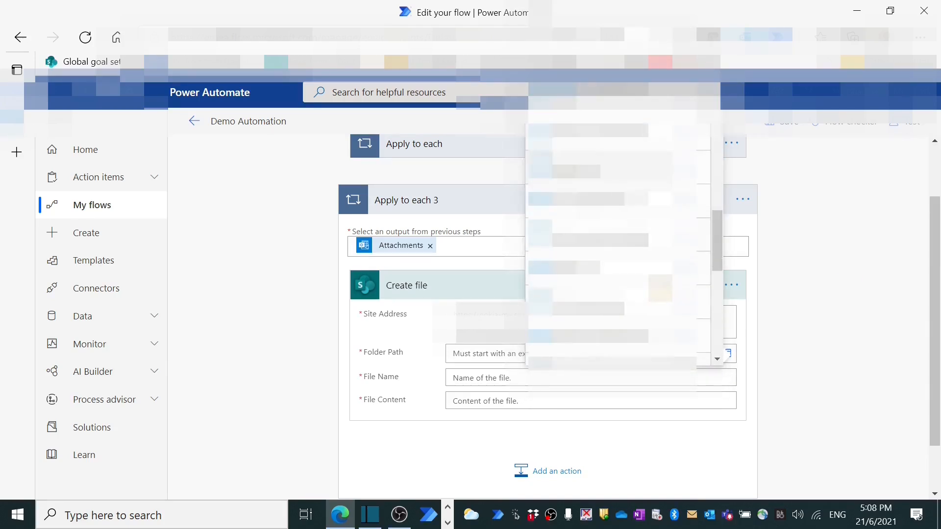
{"action": "left_click", "coordinate": [606, 144]}
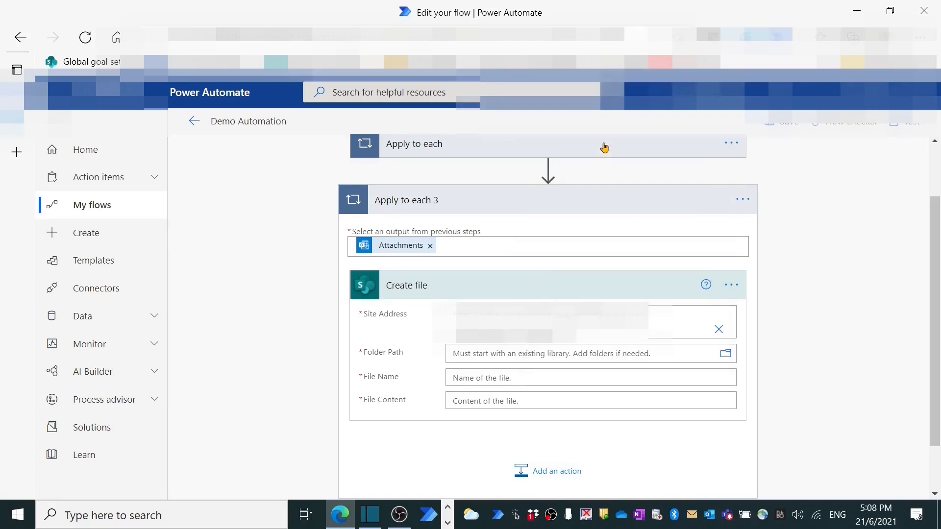
{"action": "left_click", "coordinate": [834, 323]}
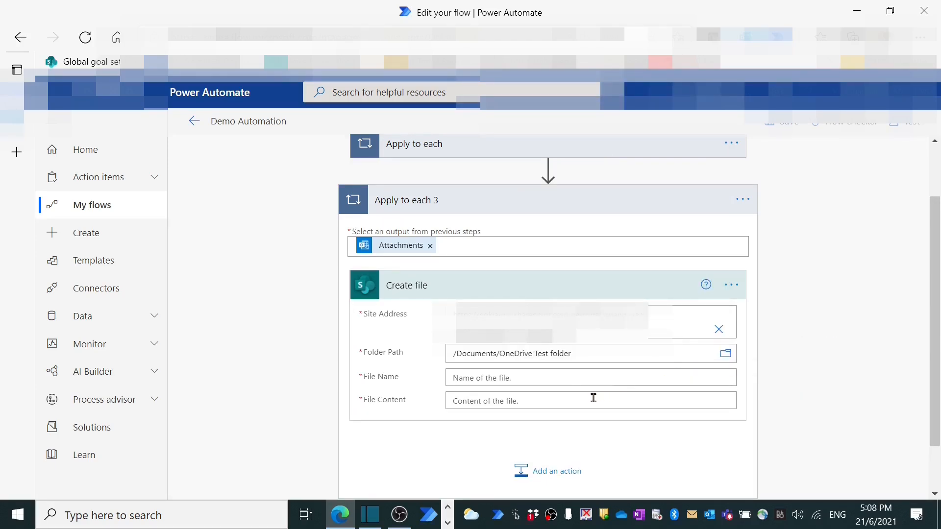
Set the Create file action's File Name to "Demo_csv.zip" and its File Content to the email trigger's dynamic content "Attachments Content".
{"action": "left_click", "coordinate": [568, 382]}
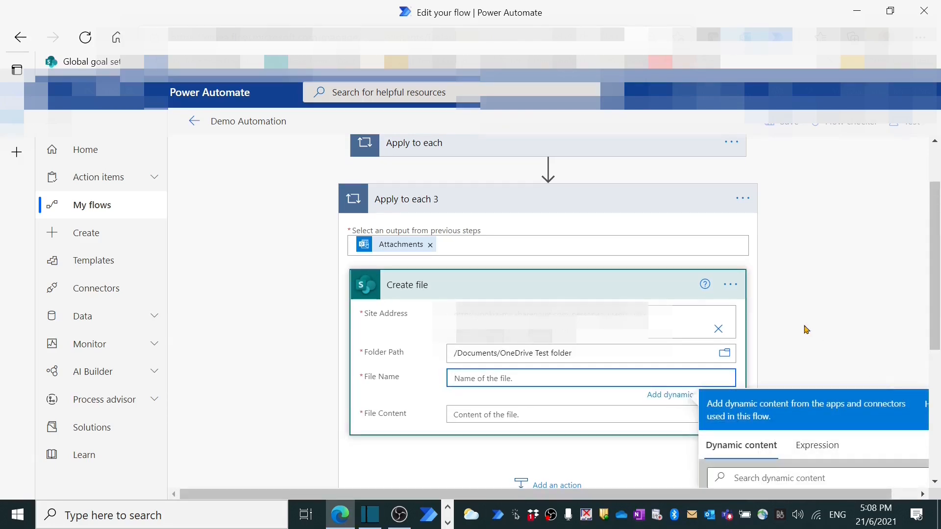
{"action": "type", "text": "Demo_csv.zip"}
{"action": "left_click", "coordinate": [545, 415]}
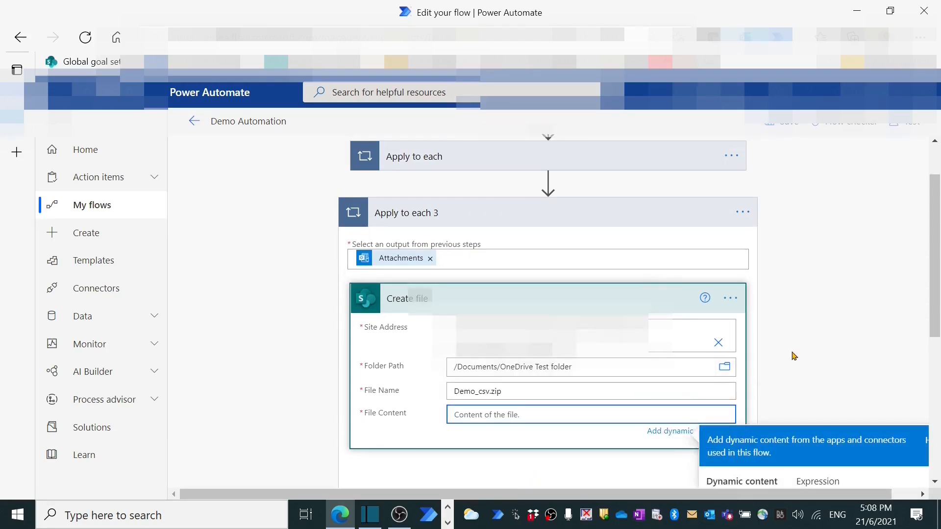
{"action": "scroll", "coordinate": [798, 350], "scroll_direction": "down", "scroll_amount": 3}
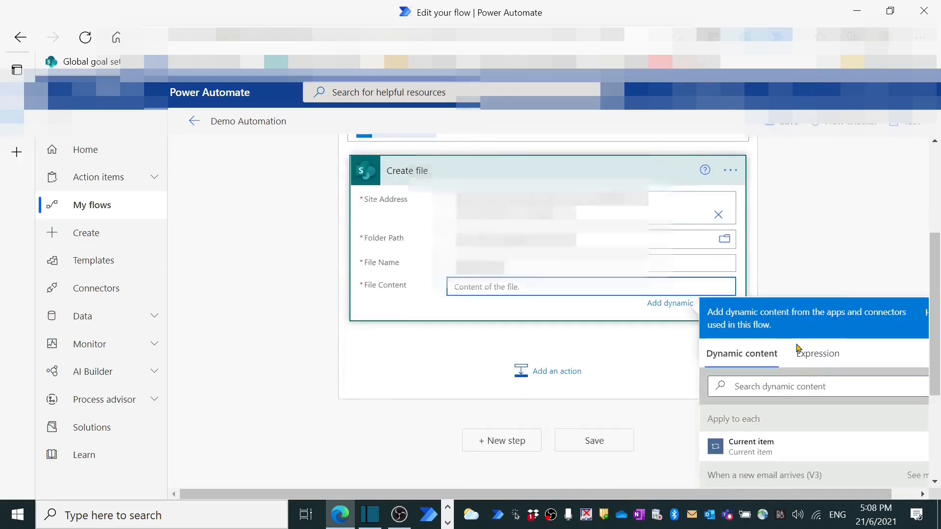
{"action": "left_click", "coordinate": [772, 375]}
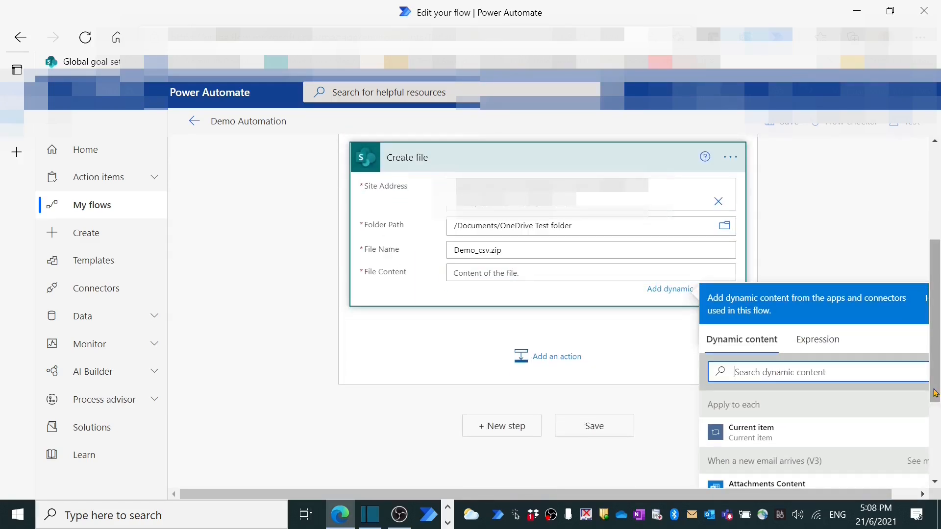
{"action": "type", "text": "att"}
{"action": "scroll", "coordinate": [808, 441], "scroll_direction": "down", "scroll_amount": 1}
{"action": "left_click", "coordinate": [750, 447]}
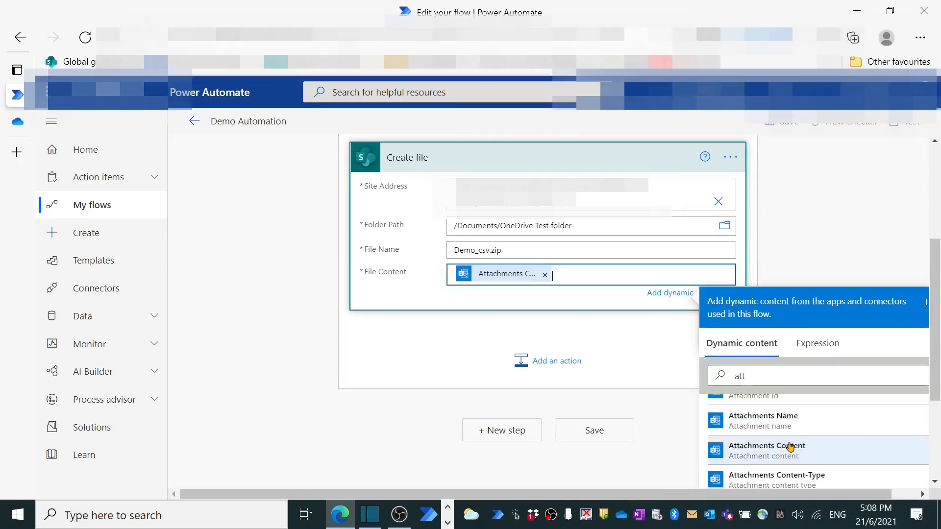
{"action": "left_click", "coordinate": [796, 242]}
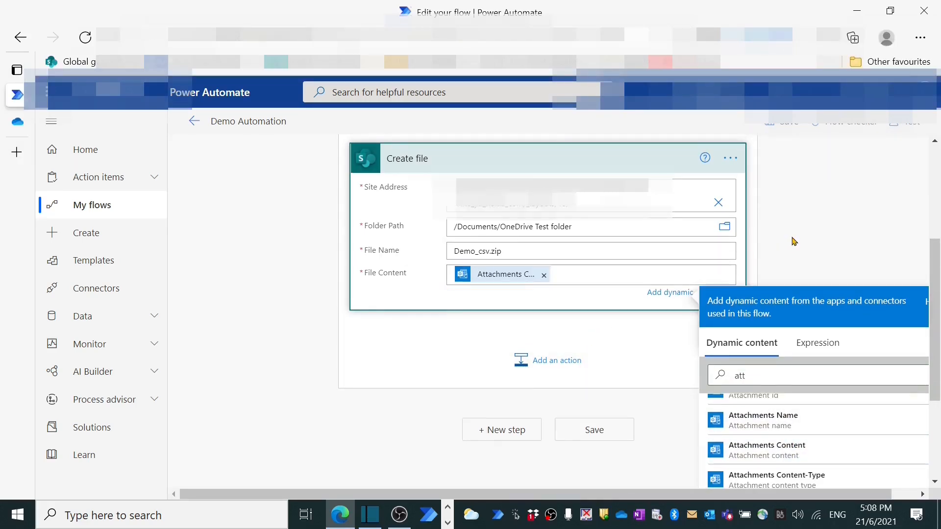
Add a second SharePoint "Create file" action below the first one inside the Apply to each 3 loop.
{"action": "left_click", "coordinate": [549, 424]}
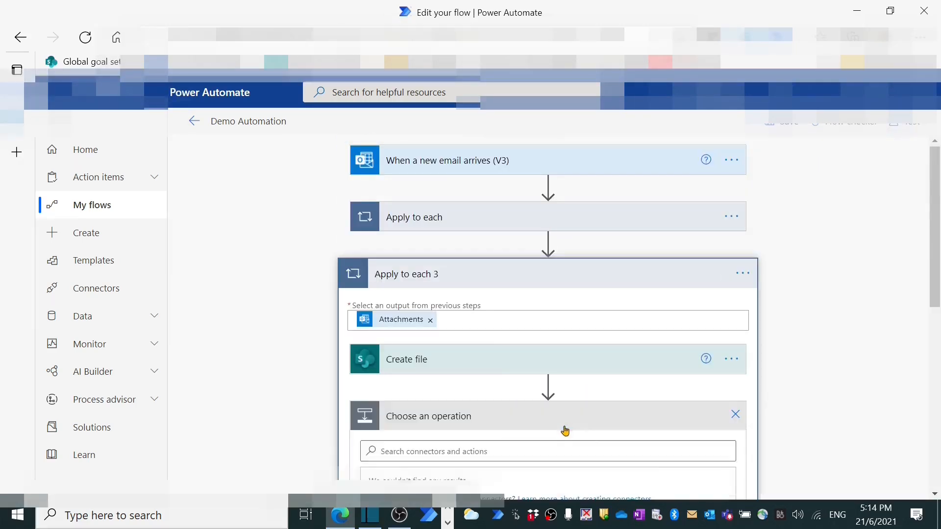
{"action": "type", "text": "sharepoi"}
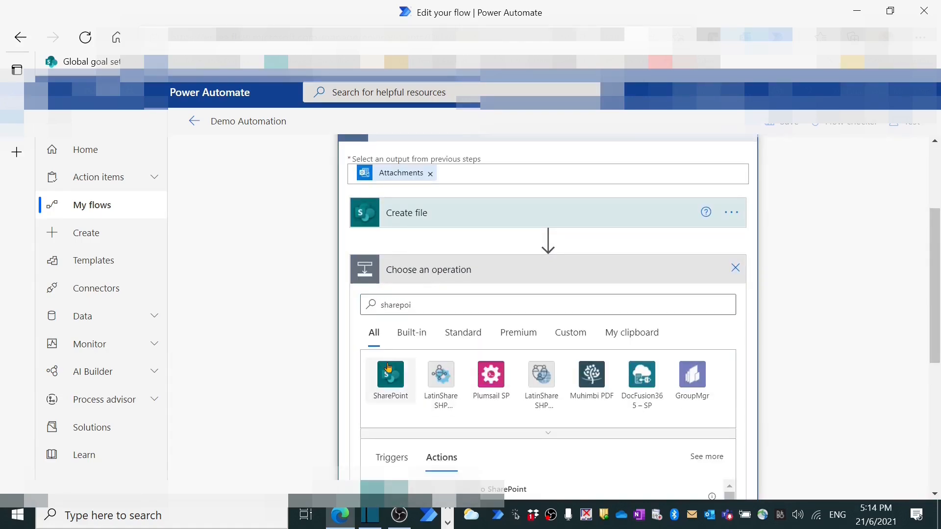
{"action": "left_click", "coordinate": [388, 378]}
{"action": "type", "text": "create"}
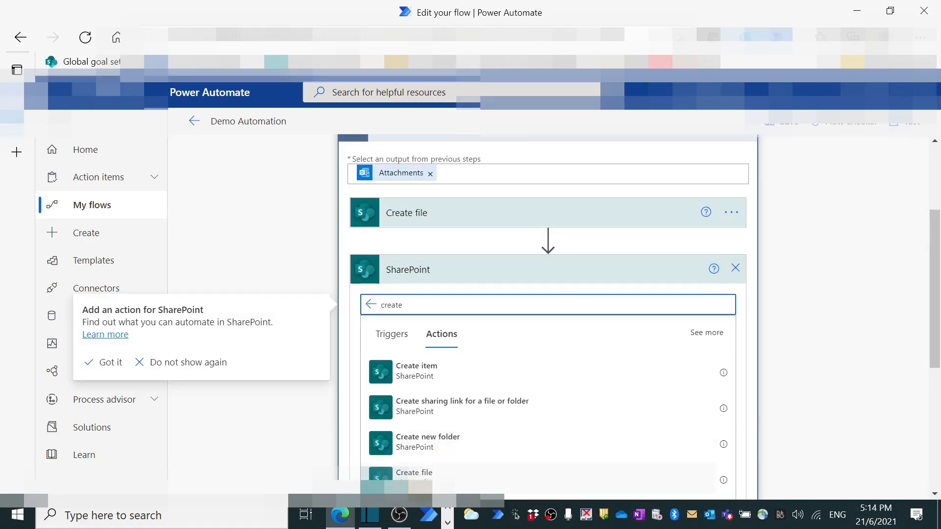
{"action": "left_click", "coordinate": [431, 471]}
Paste the OneDrive site address into Create file 2 and set its Folder Path to "/Documents/OneDrive Test folder backup".
{"action": "left_click", "coordinate": [508, 297]}
{"action": "key", "text": "ctrl+v"}
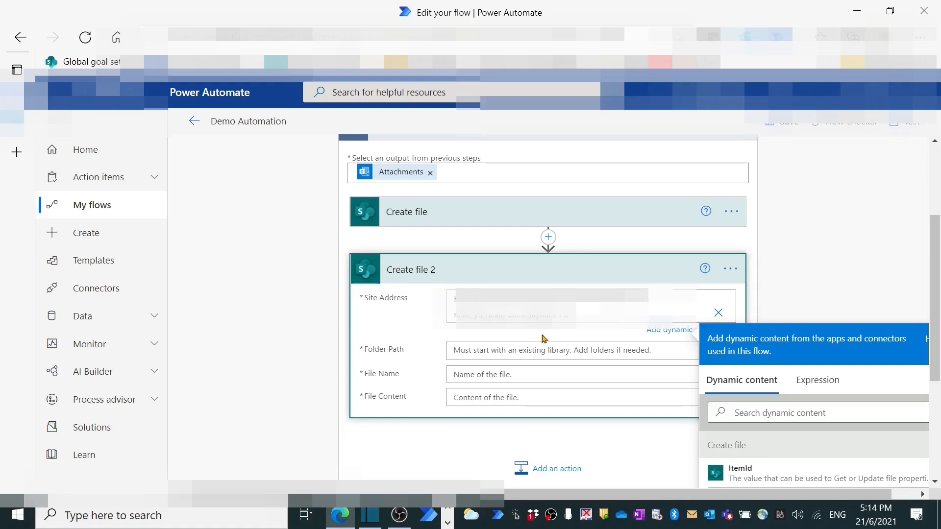
{"action": "left_click", "coordinate": [719, 350]}
{"action": "left_click", "coordinate": [597, 493]}
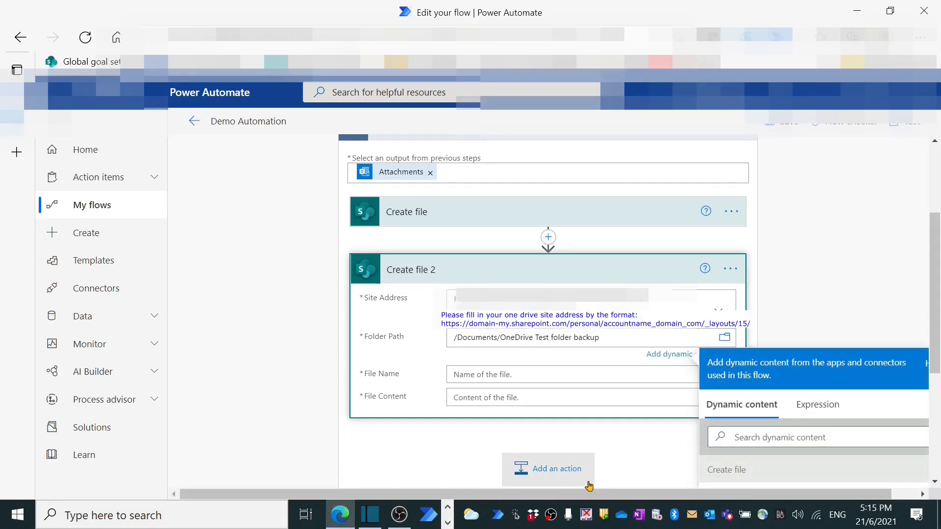
Start Create file 2's File Name with "Backup_" and begin a formatDateTime expression with utcNow() as its timestamp.
{"action": "left_click", "coordinate": [528, 374]}
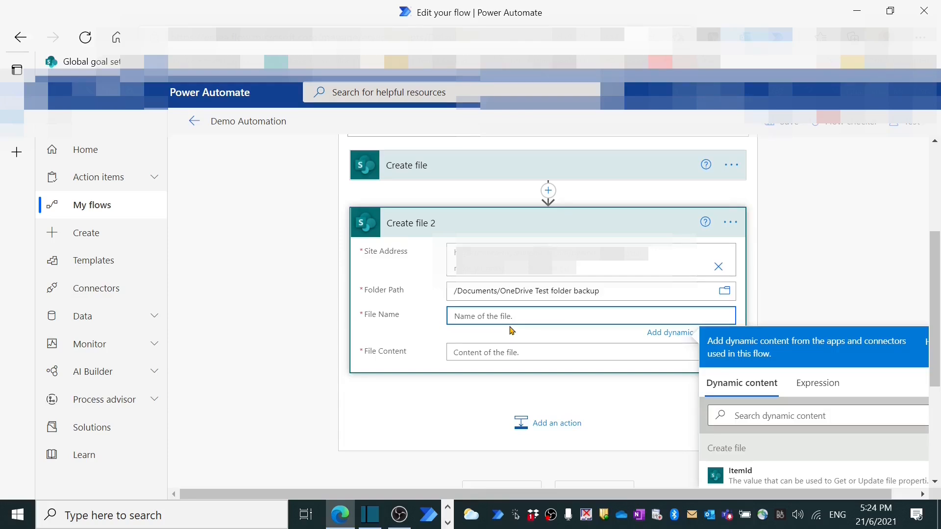
{"action": "type", "text": "Backup_"}
{"action": "left_click", "coordinate": [812, 387]}
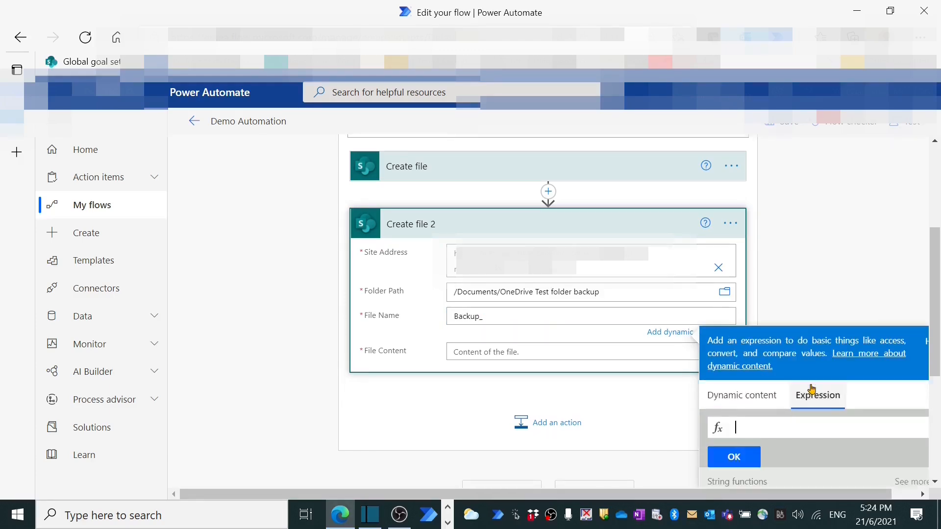
{"action": "left_click", "coordinate": [740, 427]}
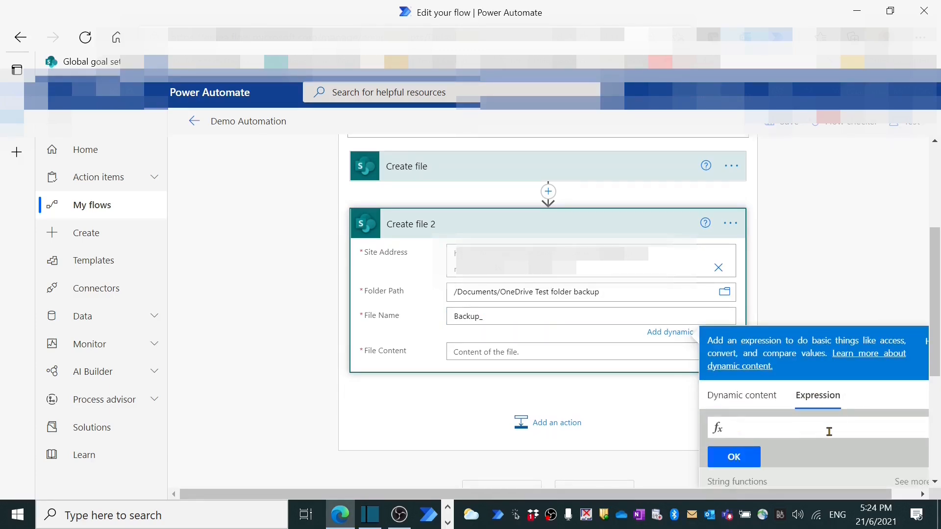
{"action": "type", "text": "for"}
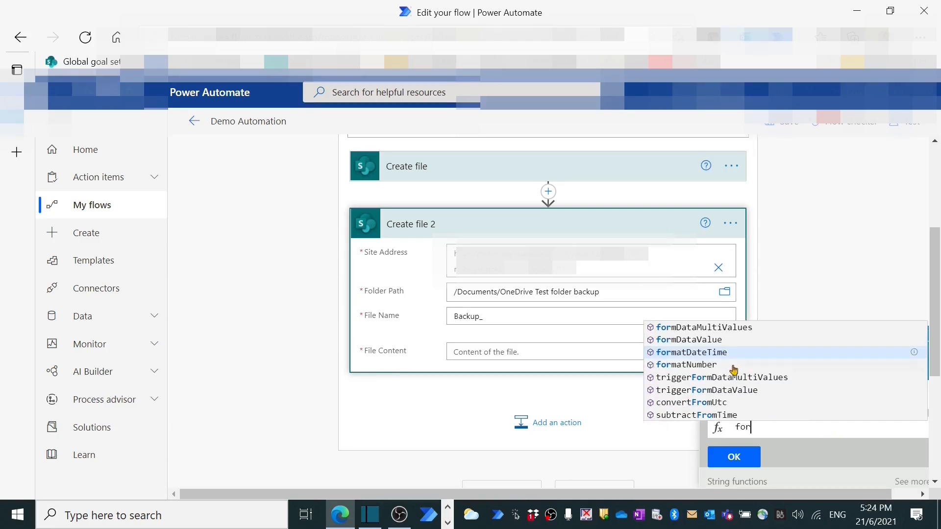
{"action": "left_click", "coordinate": [717, 353]}
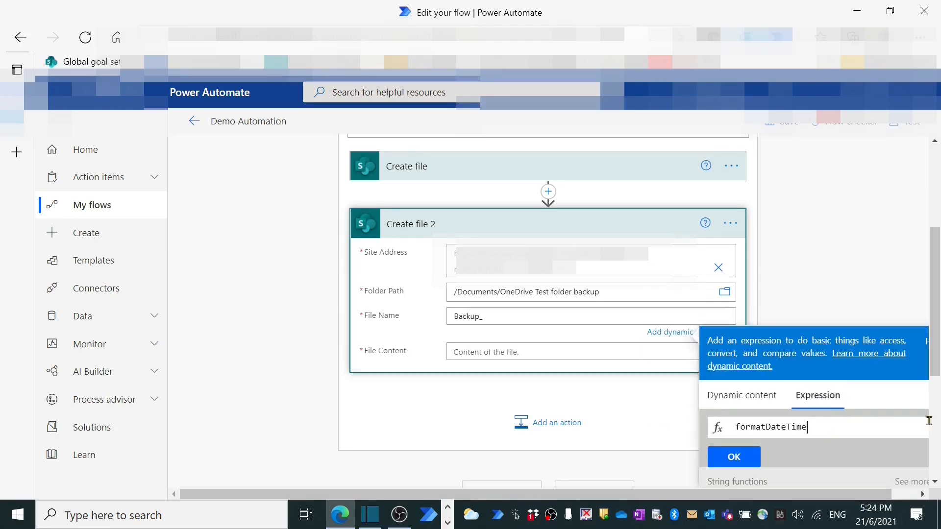
{"action": "type", "text": "("}
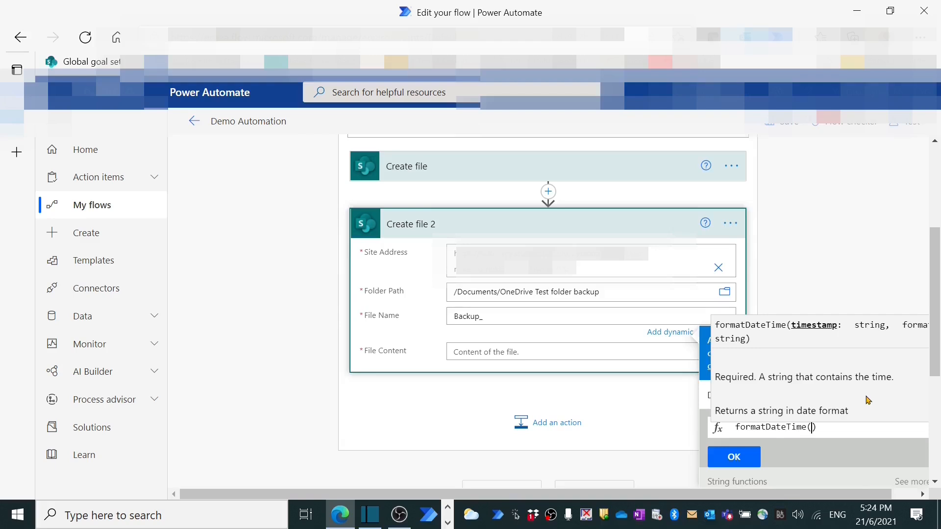
{"action": "scroll", "coordinate": [868, 401], "scroll_direction": "down", "scroll_amount": 1}
{"action": "type", "text": "n"}
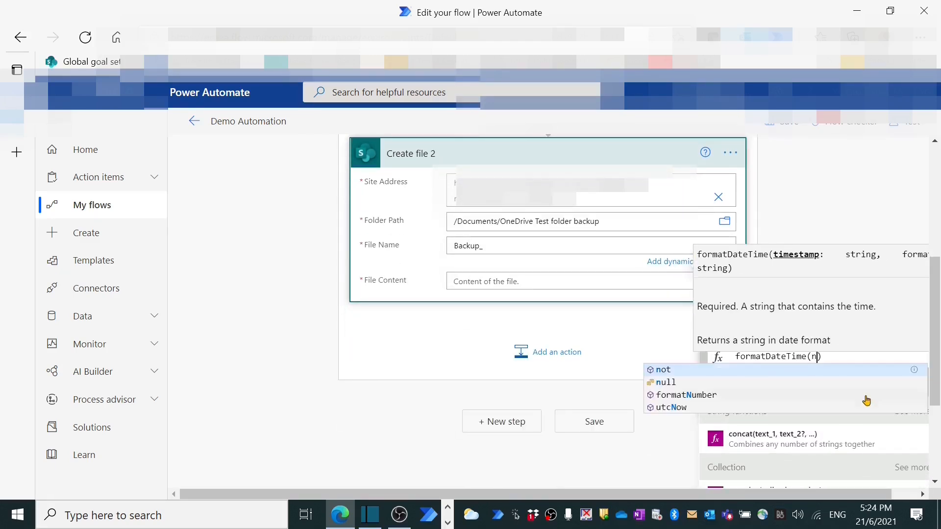
{"action": "left_click", "coordinate": [675, 410]}
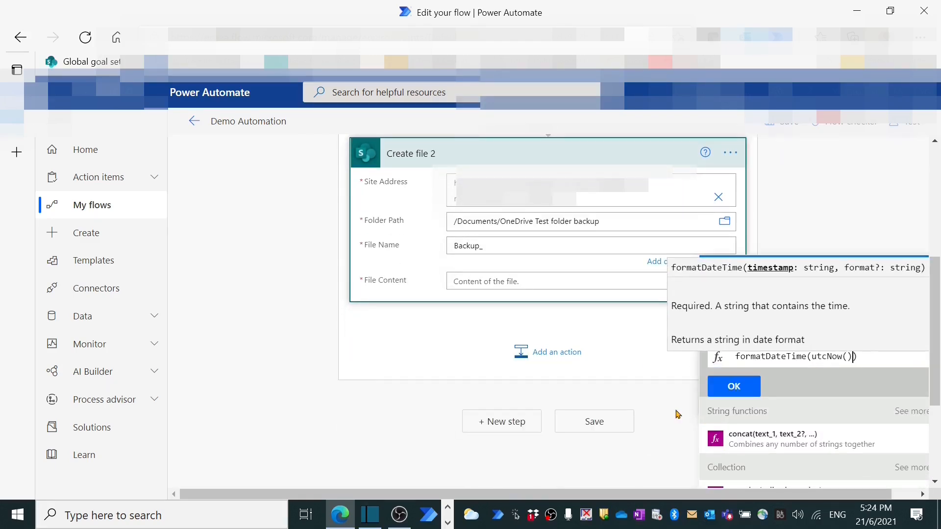
Complete the expression with the format 'yyyy_MM_dd_hh' and insert it into Create file 2's File Name, followed by an underscore.
{"action": "type", "text": ","}
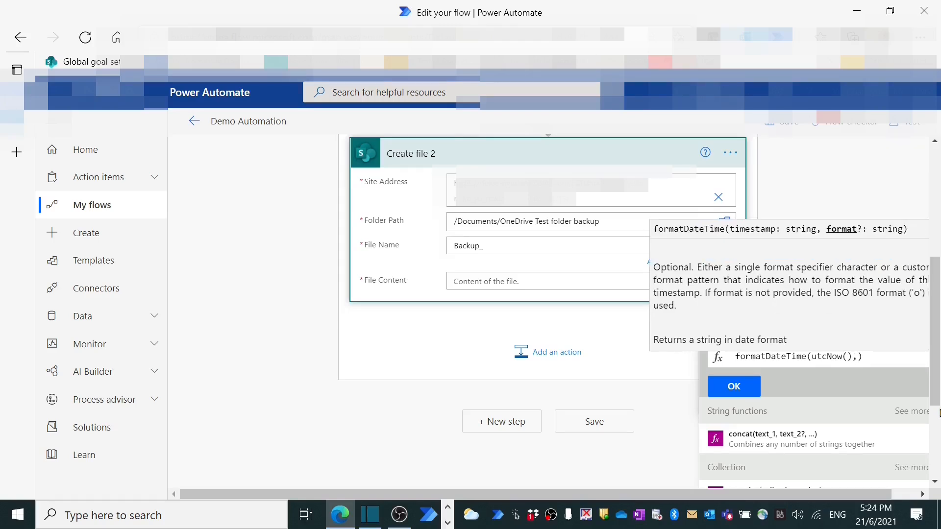
{"action": "type", "text": "'yyyy"}
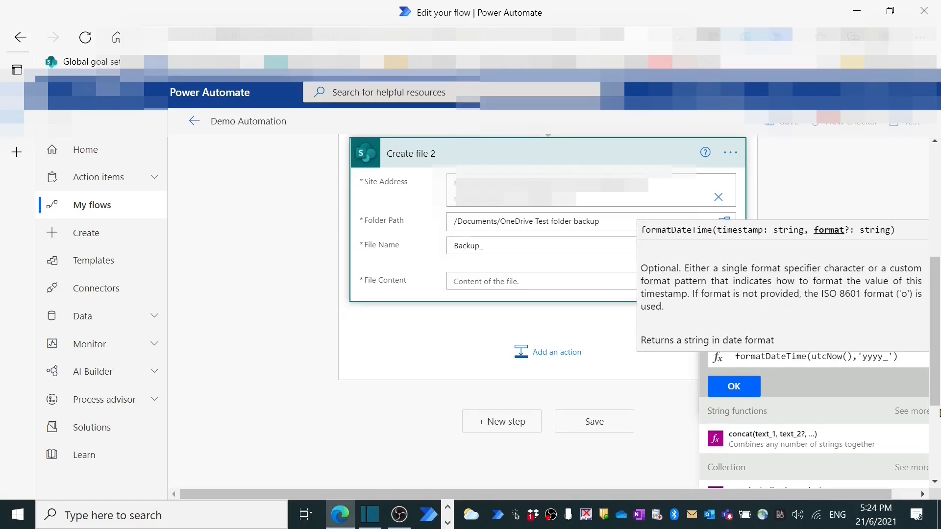
{"action": "type", "text": "_MMM"}
{"action": "key", "text": "BackSpace"}
{"action": "type", "text": "_dd_hh"}
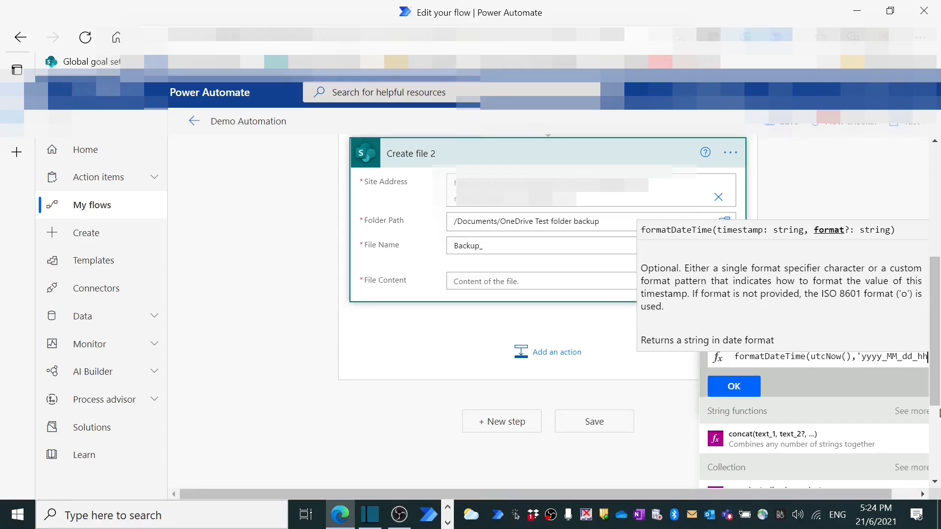
{"action": "key", "text": "Right"}
{"action": "type", "text": ")"}
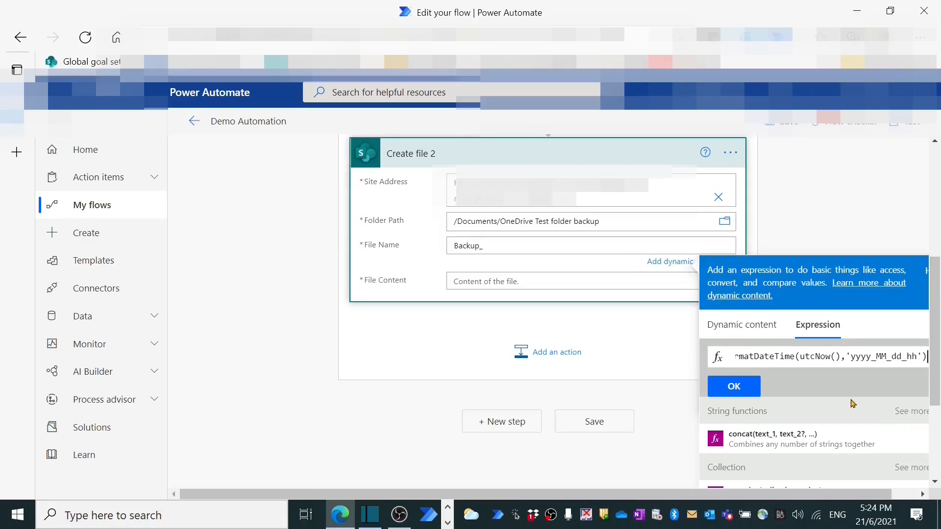
{"action": "left_click", "coordinate": [750, 387]}
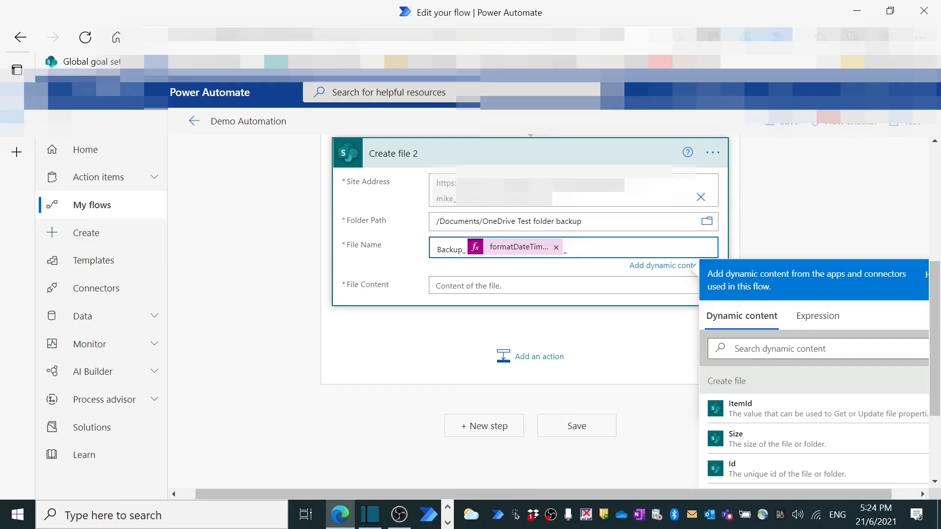
Append the email trigger's dynamic content "Attachments Name" to the end of Create file 2's File Name.
{"action": "left_click", "coordinate": [752, 349]}
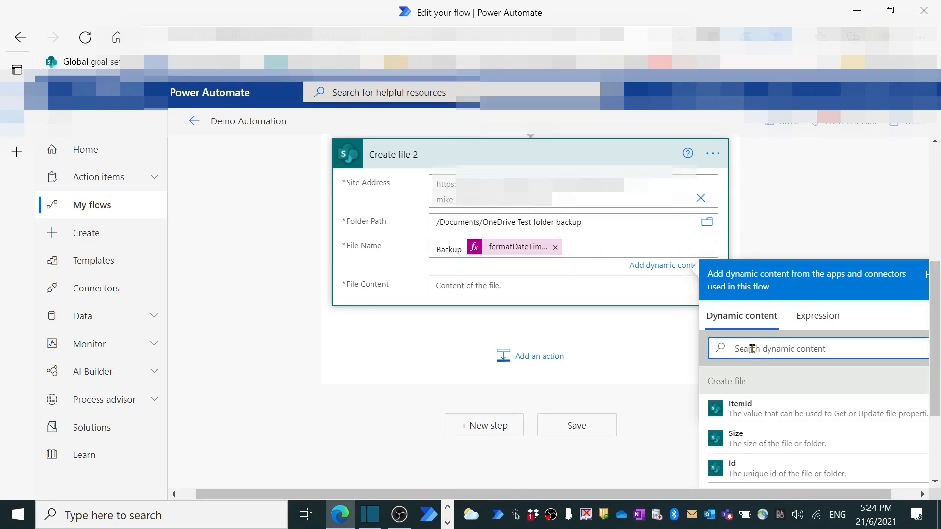
{"action": "type", "text": "att"}
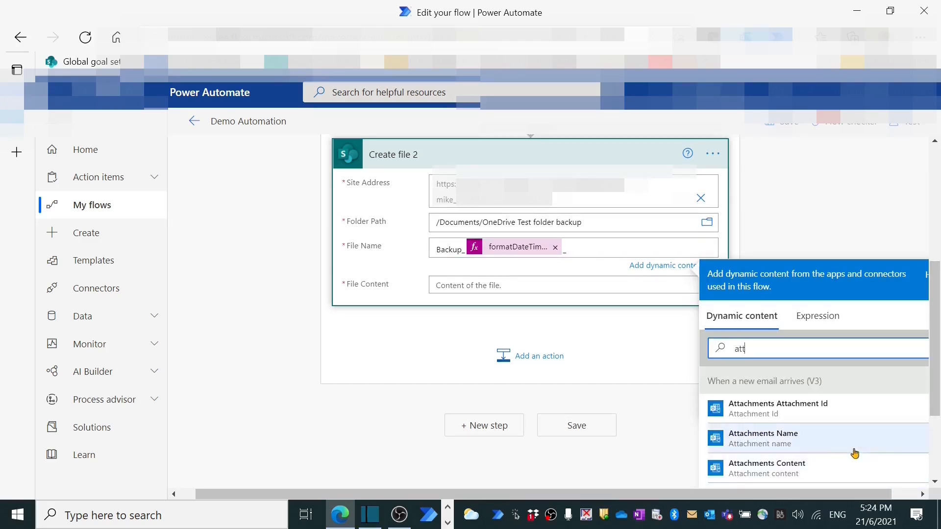
{"action": "left_click", "coordinate": [790, 441]}
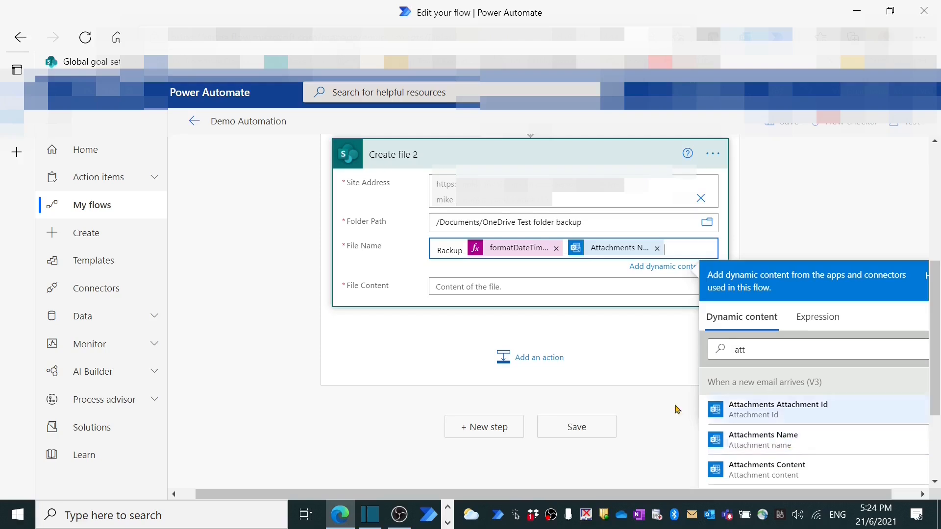
Set Create file 2's File Content to the email trigger's dynamic content "Attachments Content".
{"action": "left_click", "coordinate": [505, 287]}
{"action": "left_click", "coordinate": [766, 384]}
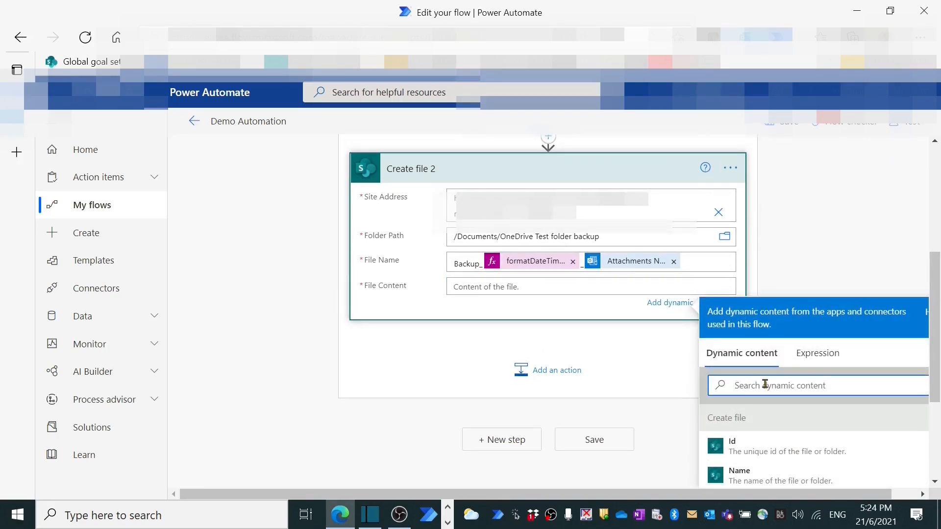
{"action": "type", "text": "att"}
{"action": "scroll", "coordinate": [819, 426], "scroll_direction": "down", "scroll_amount": 1}
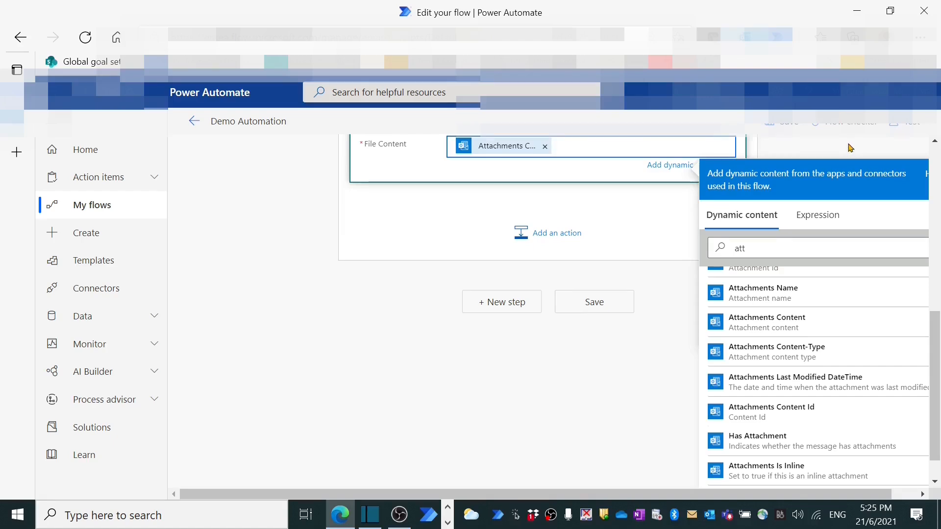
{"action": "left_click", "coordinate": [851, 148]}
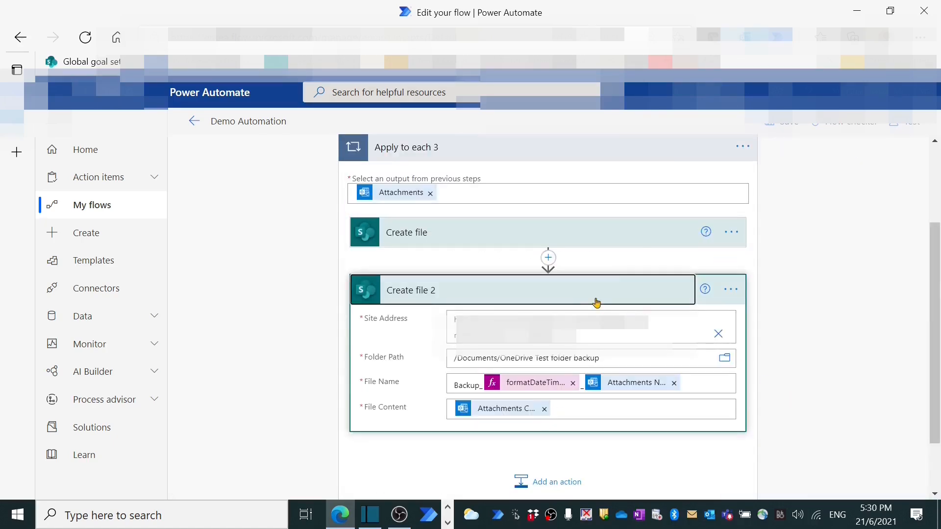
Add an Office 365 Outlook "Delete email (V2)" action after the Apply to each 3 loop.
{"action": "left_click", "coordinate": [595, 300]}
{"action": "scroll", "coordinate": [607, 270], "scroll_direction": "up", "scroll_amount": 2}
{"action": "left_click", "coordinate": [572, 280]}
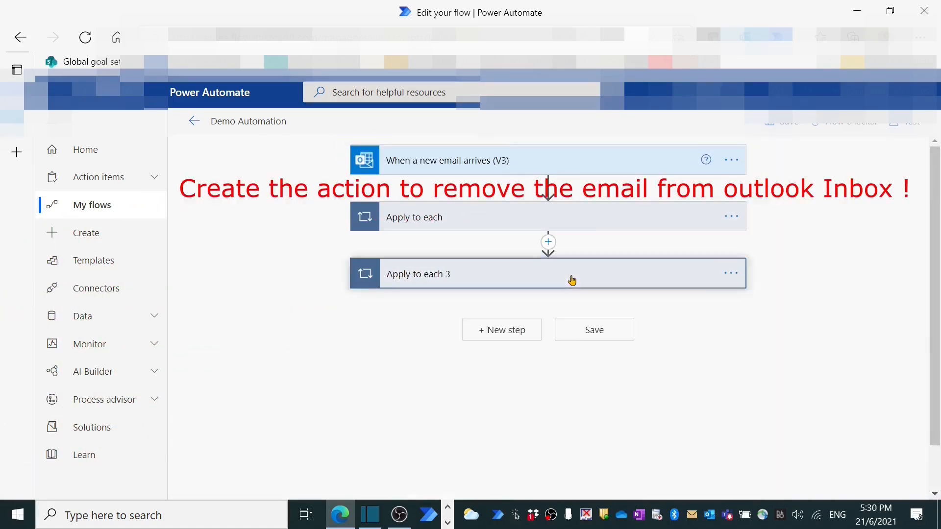
{"action": "left_click", "coordinate": [523, 334]}
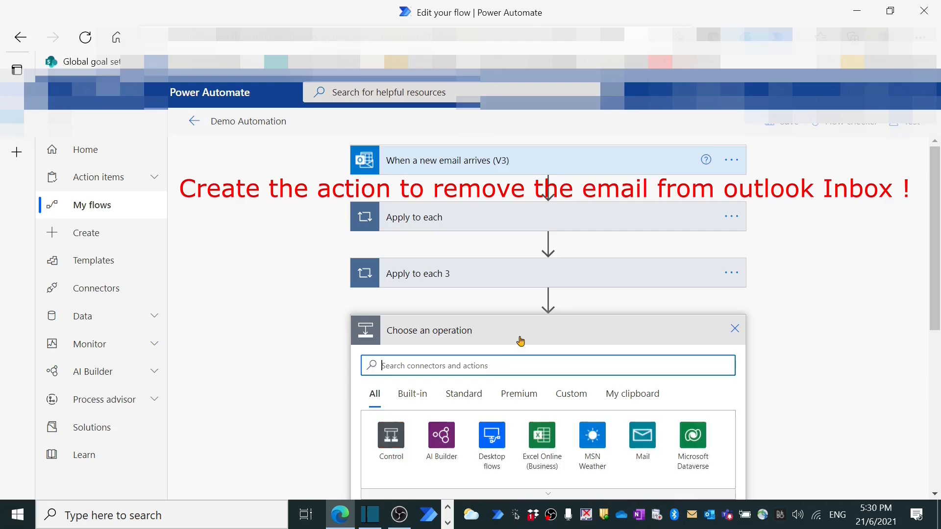
{"action": "type", "text": "ou"}
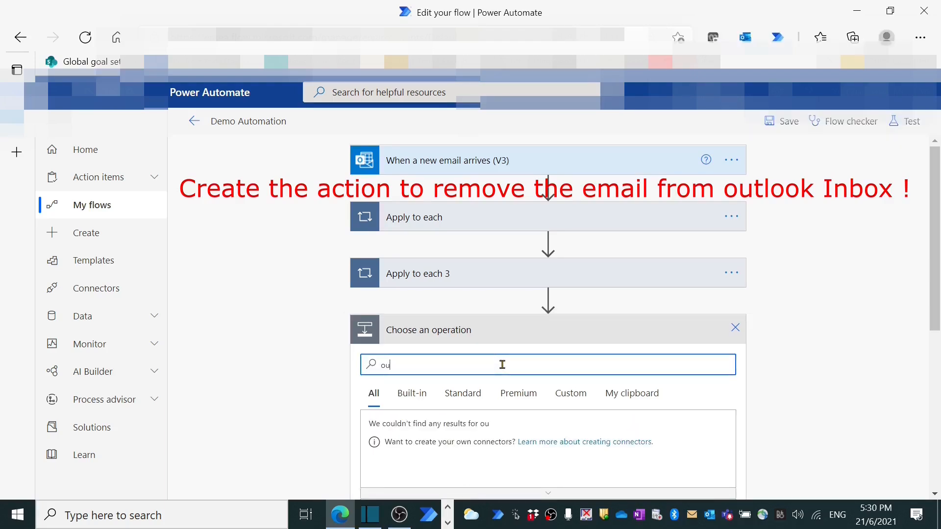
{"action": "type", "text": "tlook"}
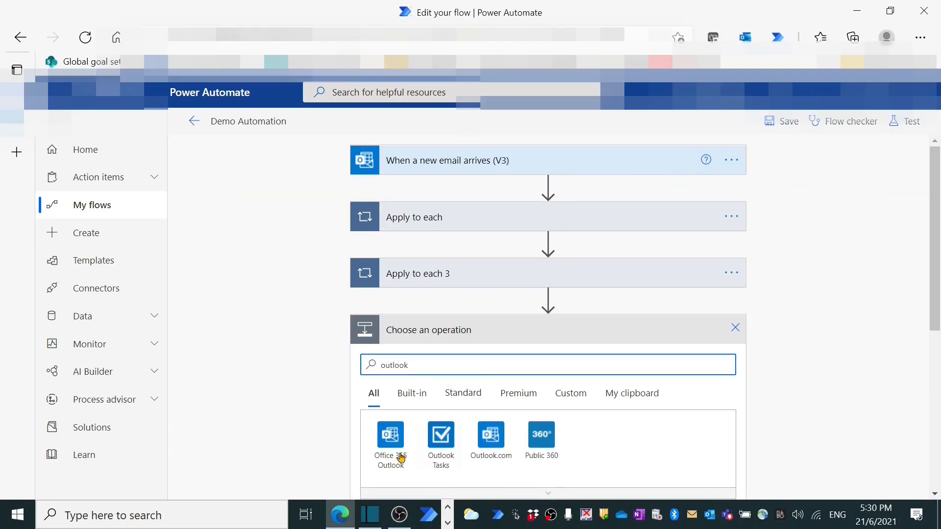
{"action": "left_click", "coordinate": [388, 449]}
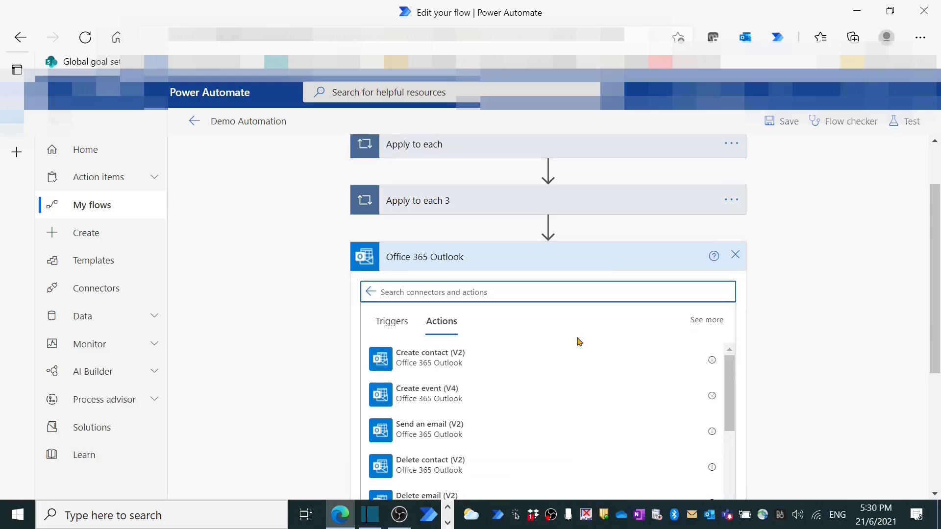
{"action": "type", "text": "delet"}
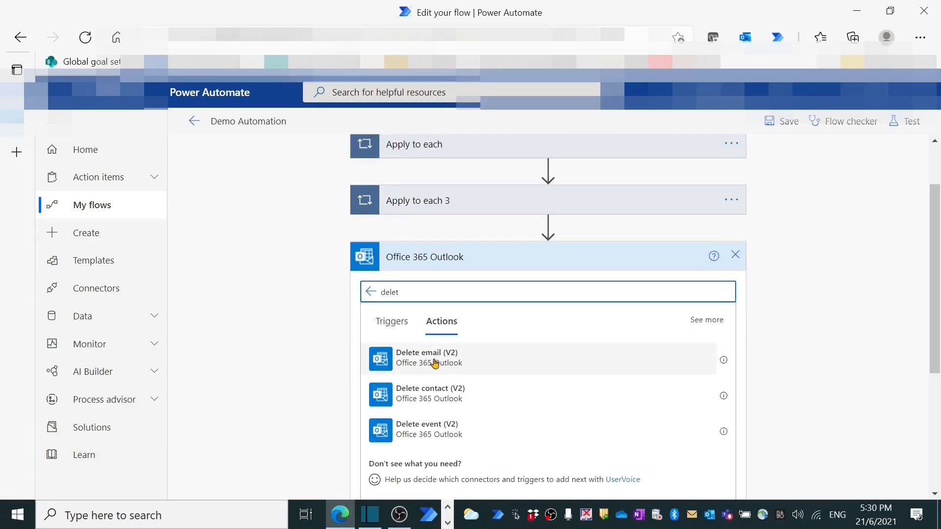
{"action": "left_click", "coordinate": [435, 361]}
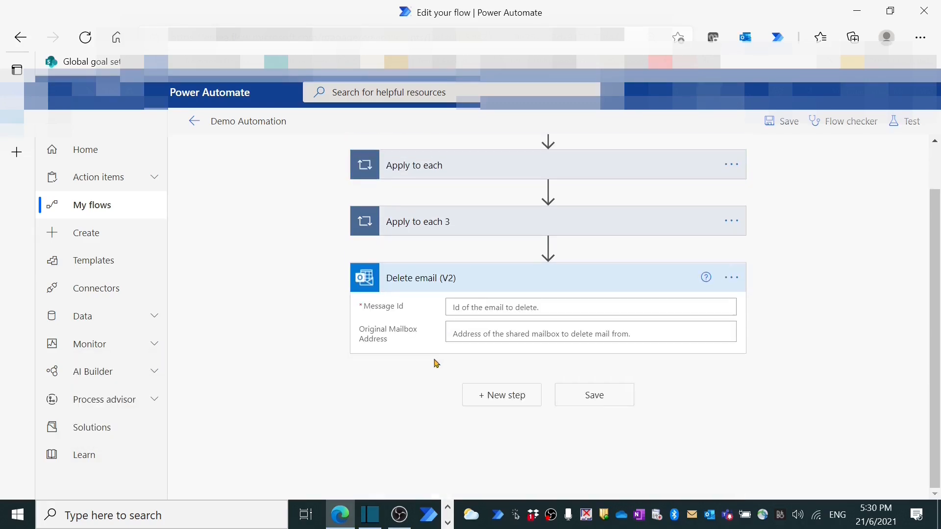
Set the Delete email (V2) action's Message Id to the email trigger's dynamic content "Message Id" and collapse the action.
{"action": "left_click", "coordinate": [534, 307]}
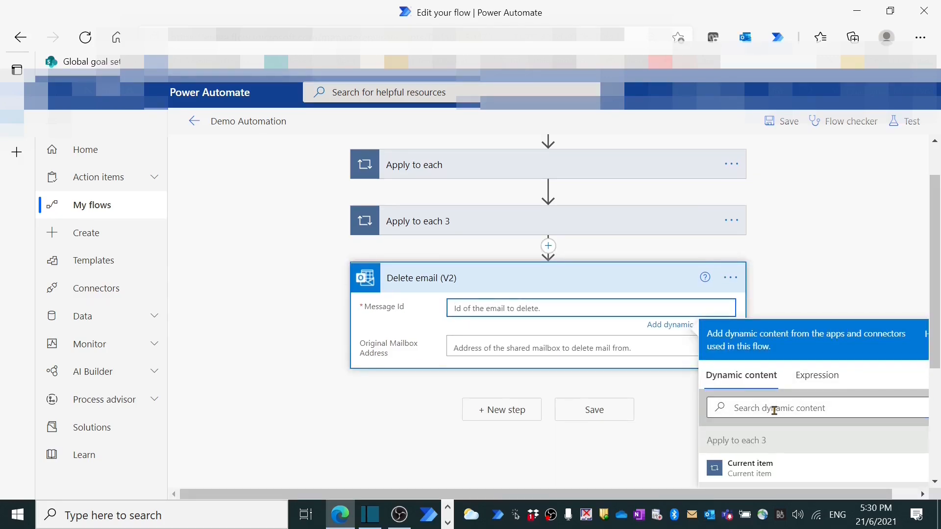
{"action": "left_click", "coordinate": [775, 406]}
{"action": "scroll", "coordinate": [817, 329], "scroll_direction": "down", "scroll_amount": 3}
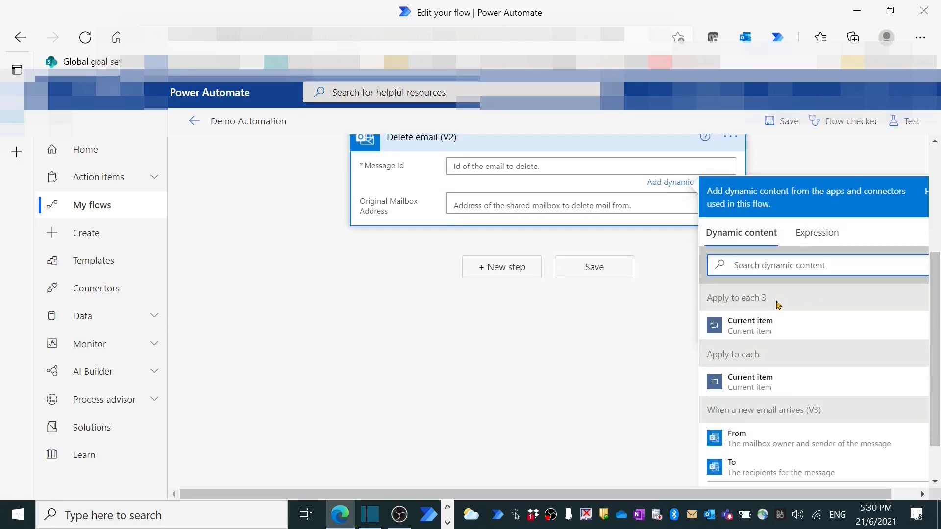
{"action": "type", "text": "mess"}
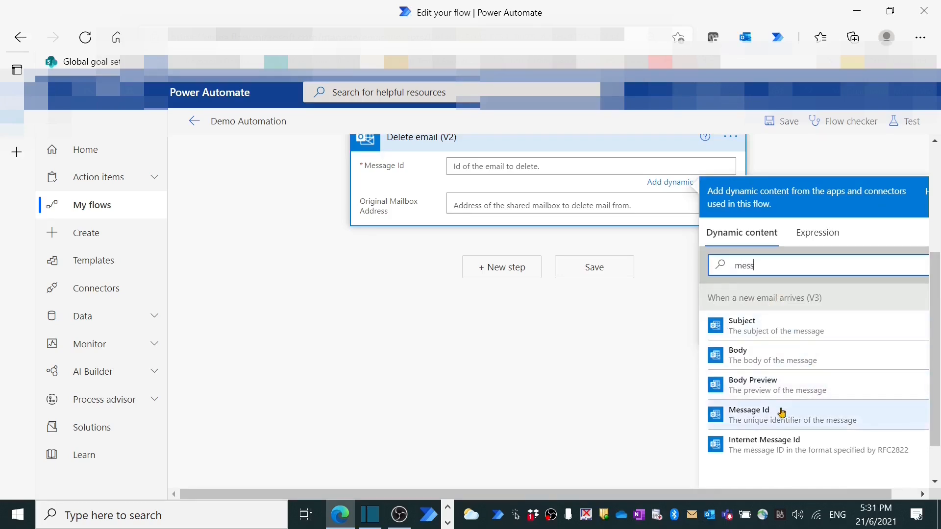
{"action": "left_click", "coordinate": [782, 412]}
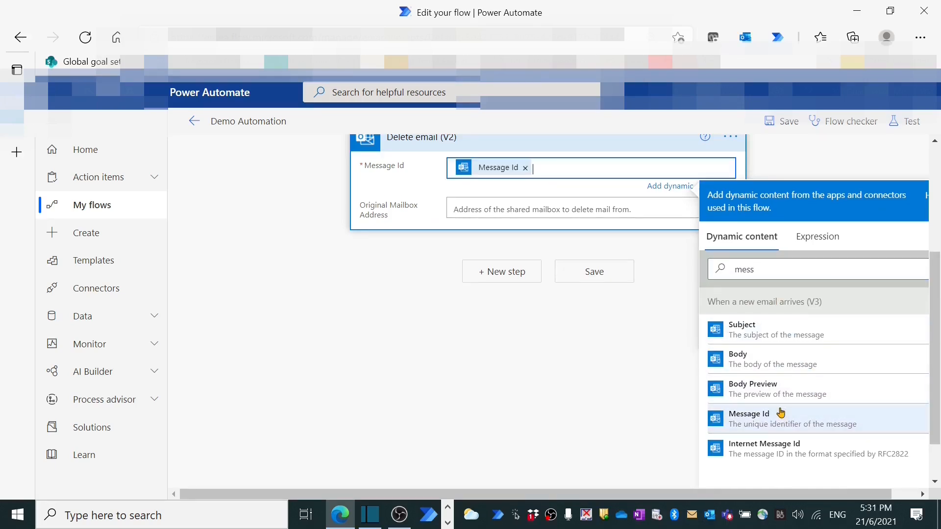
{"action": "left_click", "coordinate": [572, 326]}
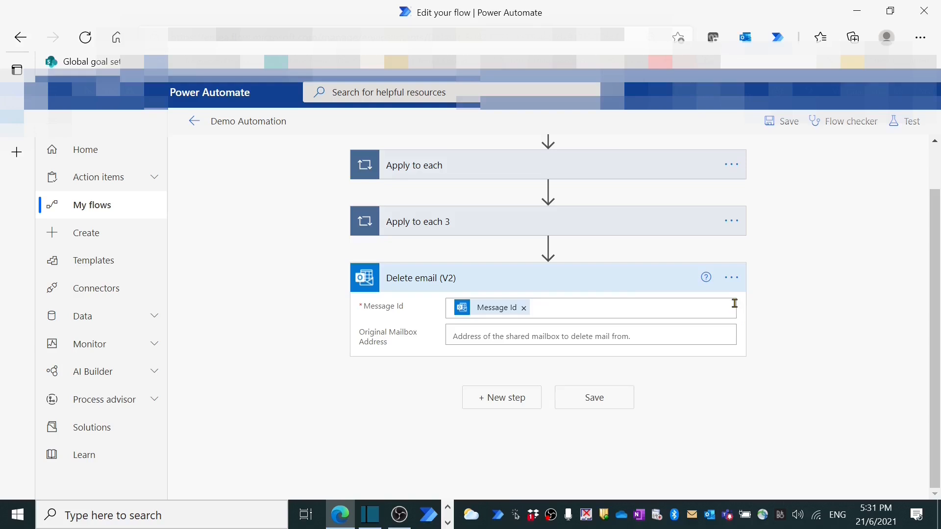
{"action": "left_click", "coordinate": [631, 281]}
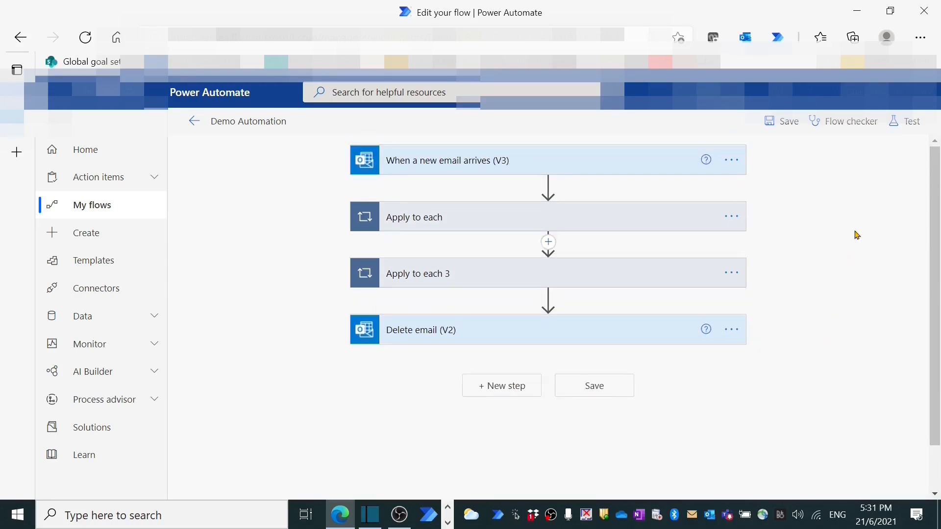
Run the flow checker for errors and warnings, and save the flow.
{"action": "left_click", "coordinate": [853, 123]}
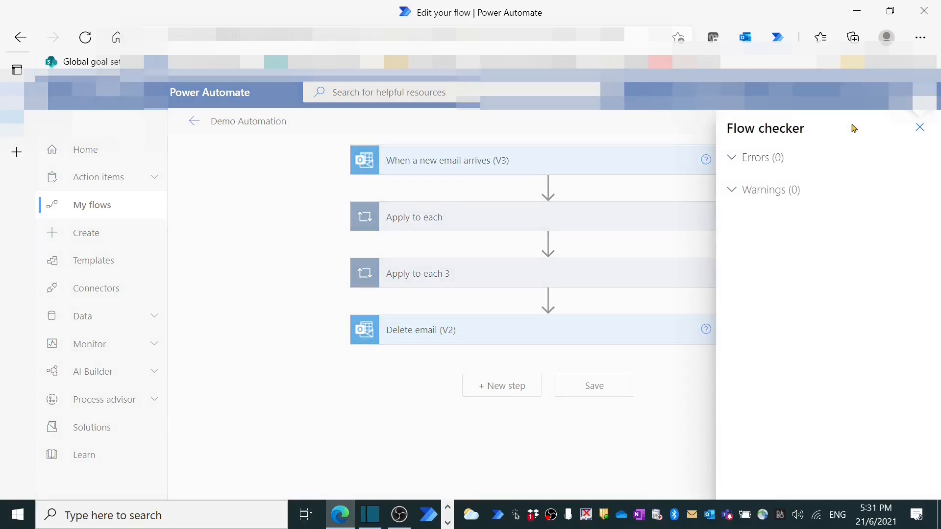
{"action": "left_click", "coordinate": [920, 128]}
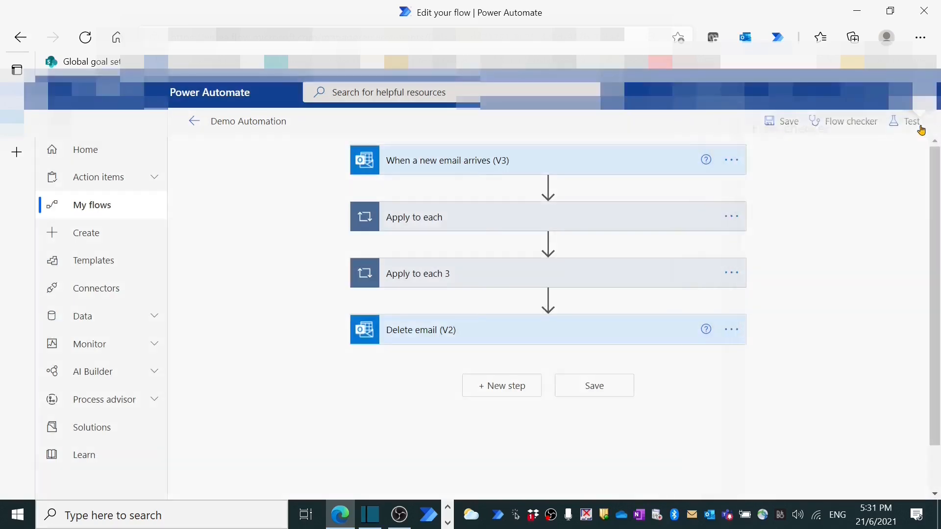
{"action": "left_click", "coordinate": [787, 121]}
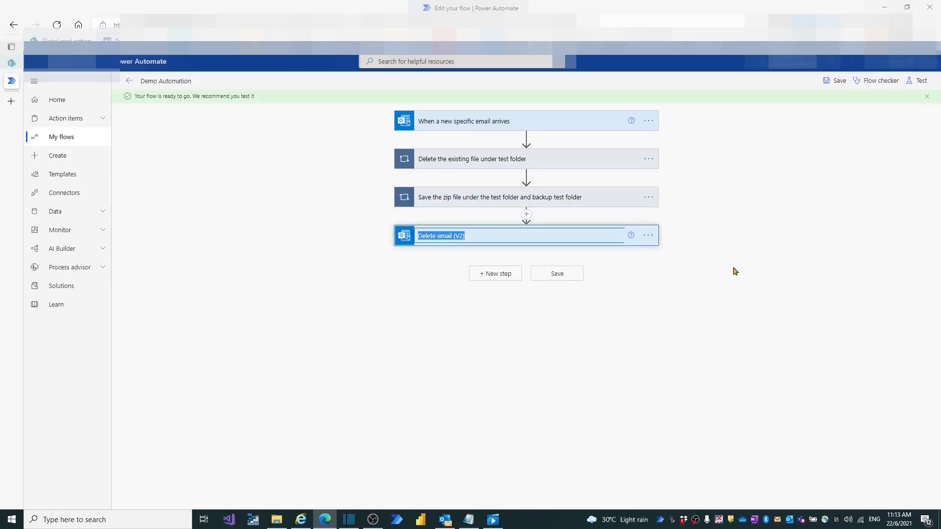
Rename the Delete email (V2) action to "Delete email" and save the flow.
{"action": "key", "text": "End"}
{"action": "left_click", "coordinate": [734, 271]}
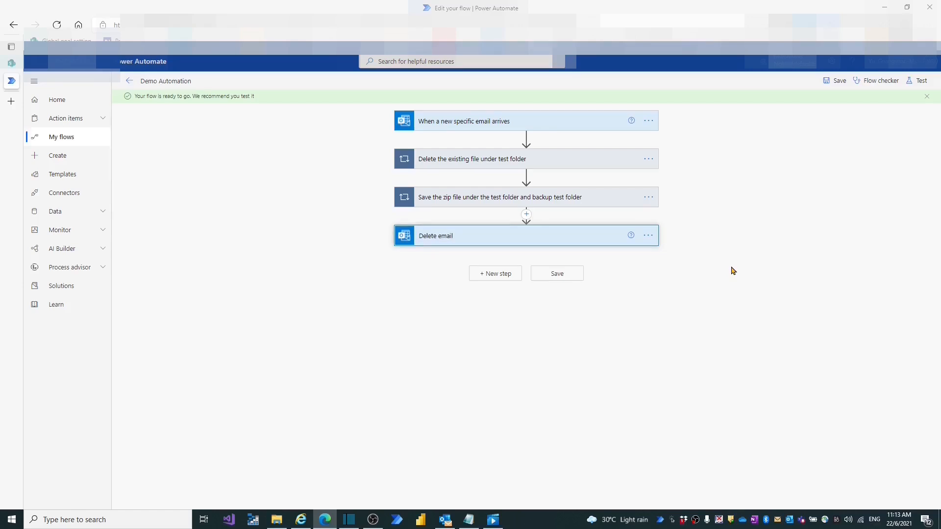
{"action": "left_click", "coordinate": [559, 274]}
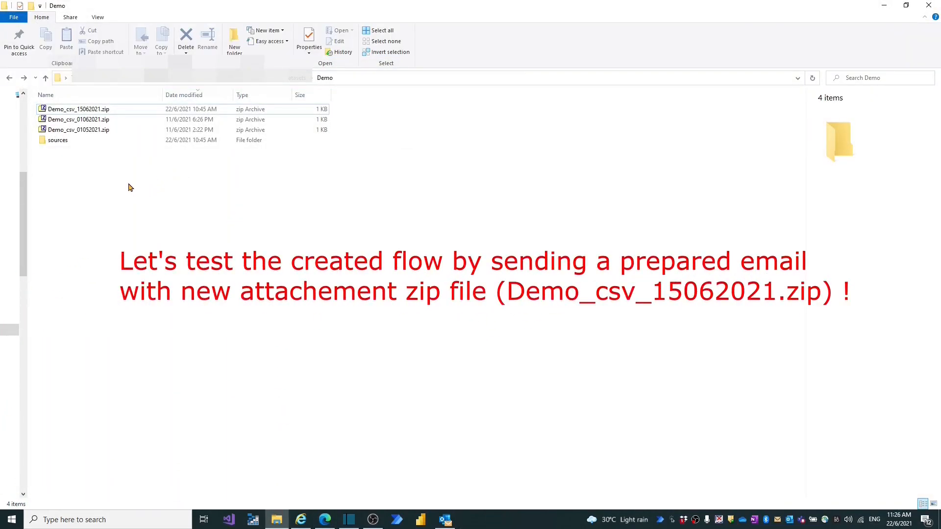
Switch to File Explorer and open Demo_15062021.csv inside Demo_csv_15062021.zip in Excel to inspect the test attachment's data.
{"action": "left_click", "coordinate": [92, 111]}
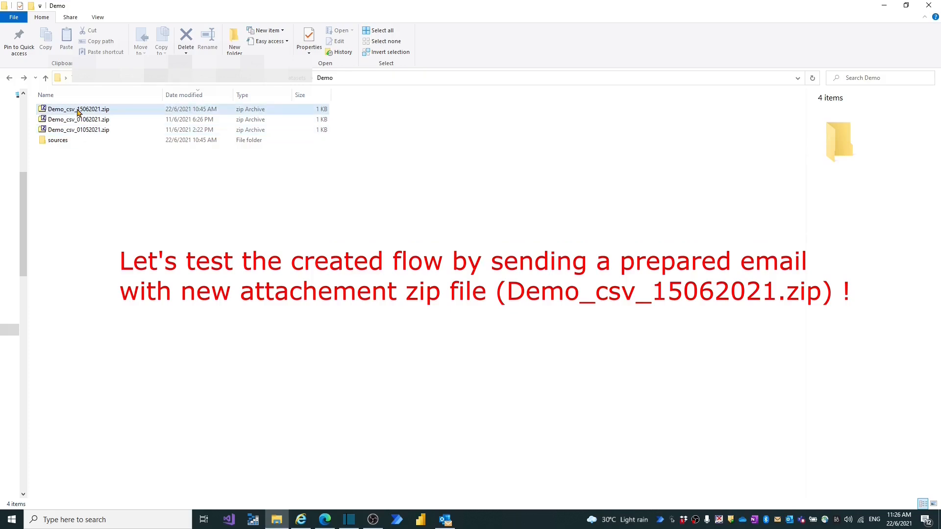
{"action": "left_click", "coordinate": [94, 112]}
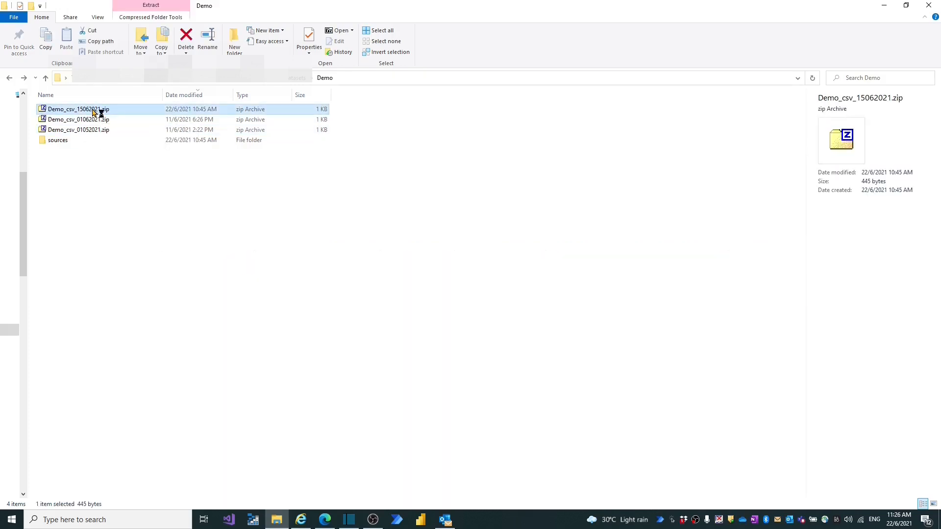
{"action": "double_click", "coordinate": [94, 111]}
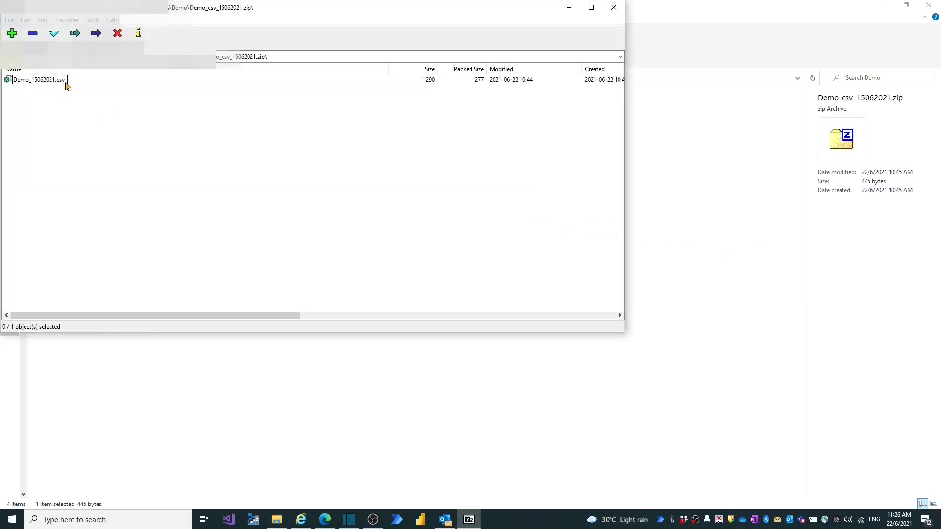
{"action": "double_click", "coordinate": [49, 83]}
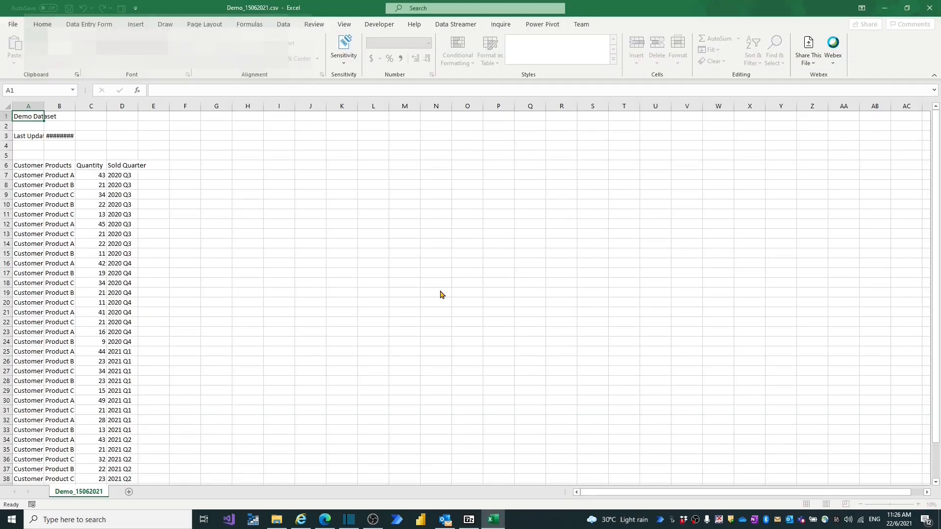
{"action": "left_click_drag", "start_coordinate": [76, 121], "coordinate": [115, 126]}
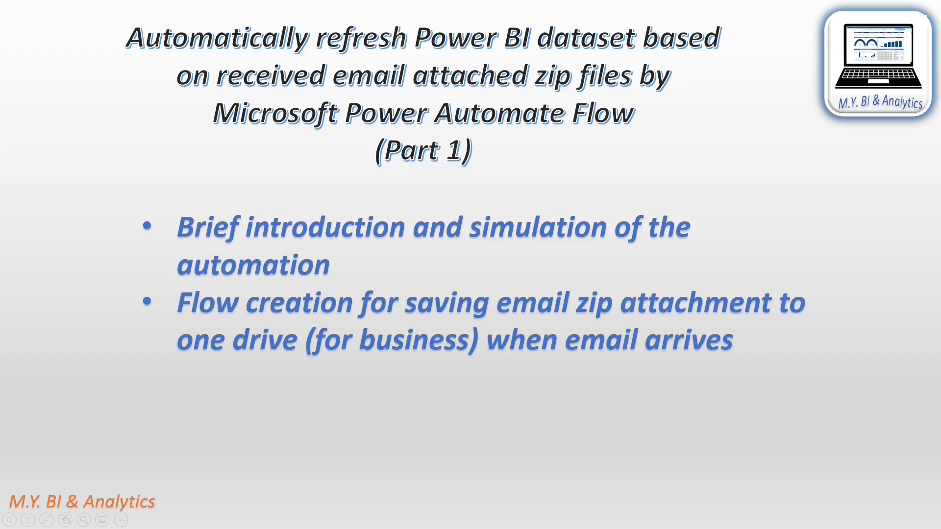
{"action": "left_click", "coordinate": [452, 412]}
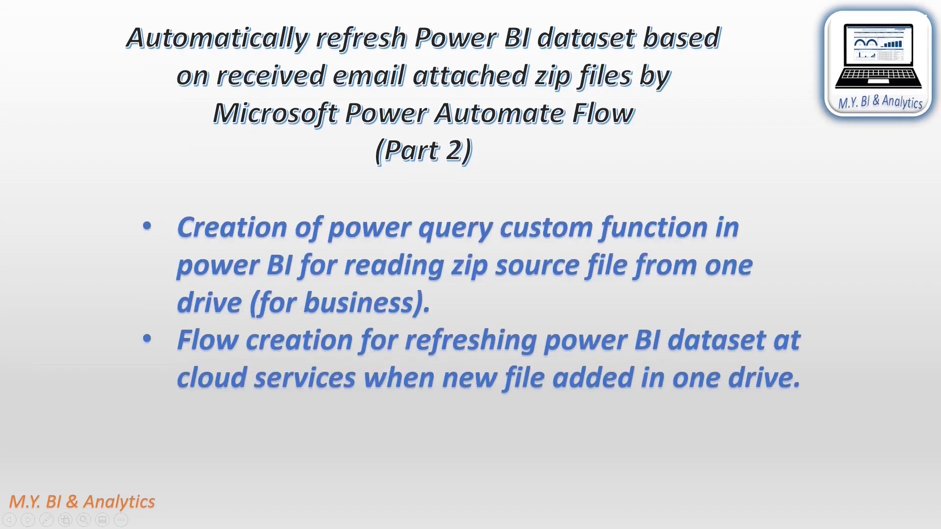
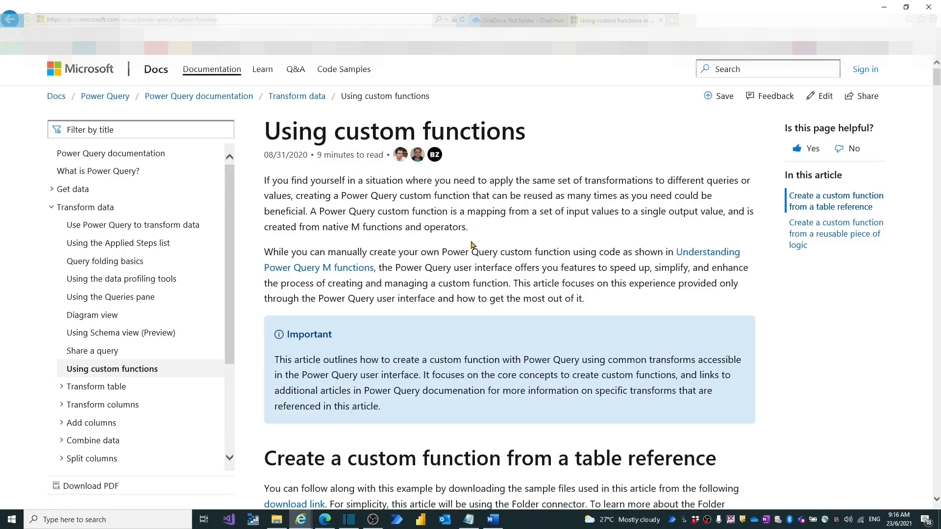
Review the Microsoft Docs article "Using custom functions" on creating a Power Query custom function from a table reference.
{"action": "scroll", "coordinate": [472, 245], "scroll_direction": "down", "scroll_amount": 9}
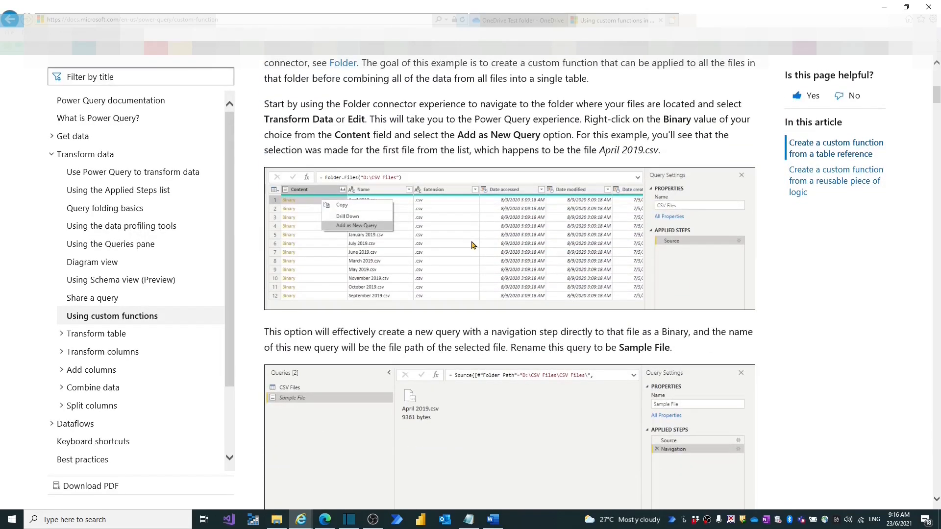
{"action": "scroll", "coordinate": [473, 245], "scroll_direction": "down", "scroll_amount": 4}
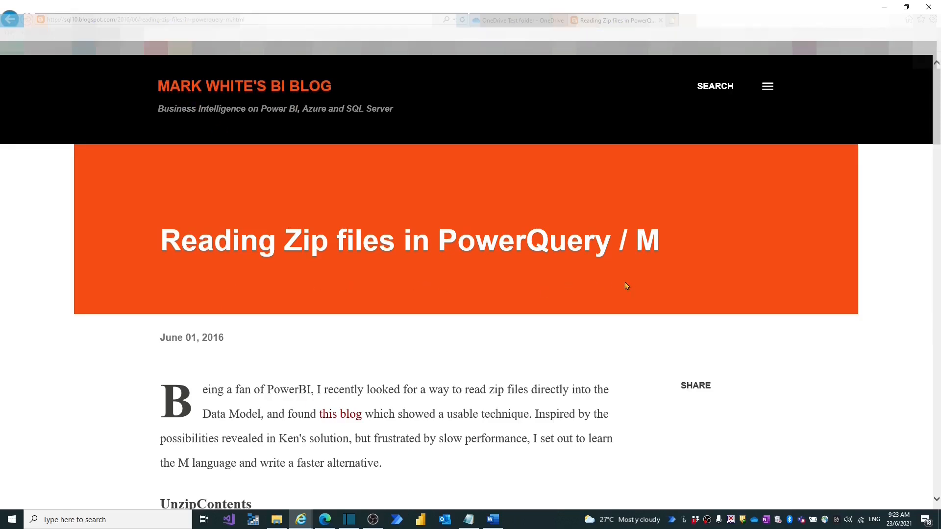
Open the raw UnzipContents function code from the blog post on reading zip files in Power Query and copy all of it.
{"action": "scroll", "coordinate": [513, 314], "scroll_direction": "down", "scroll_amount": 9}
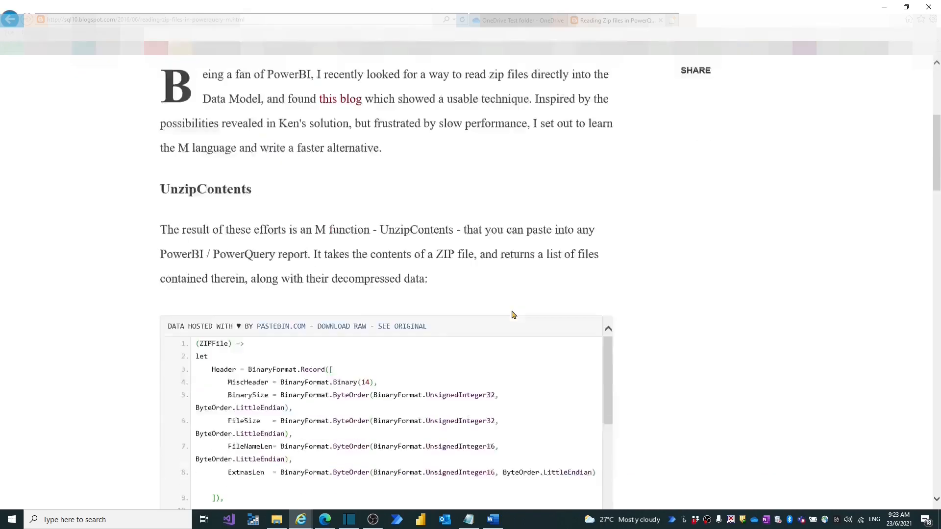
{"action": "scroll", "coordinate": [289, 252], "scroll_direction": "up", "scroll_amount": 2}
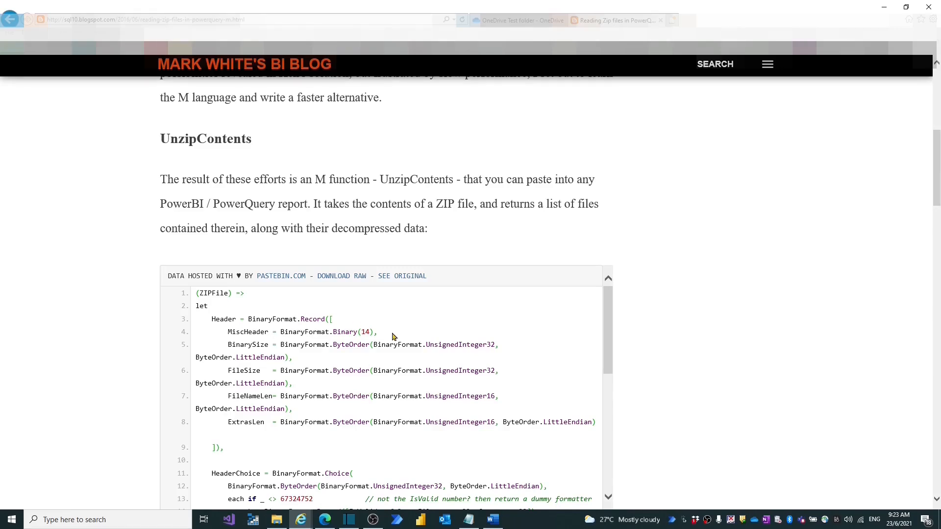
{"action": "left_click", "coordinate": [347, 277]}
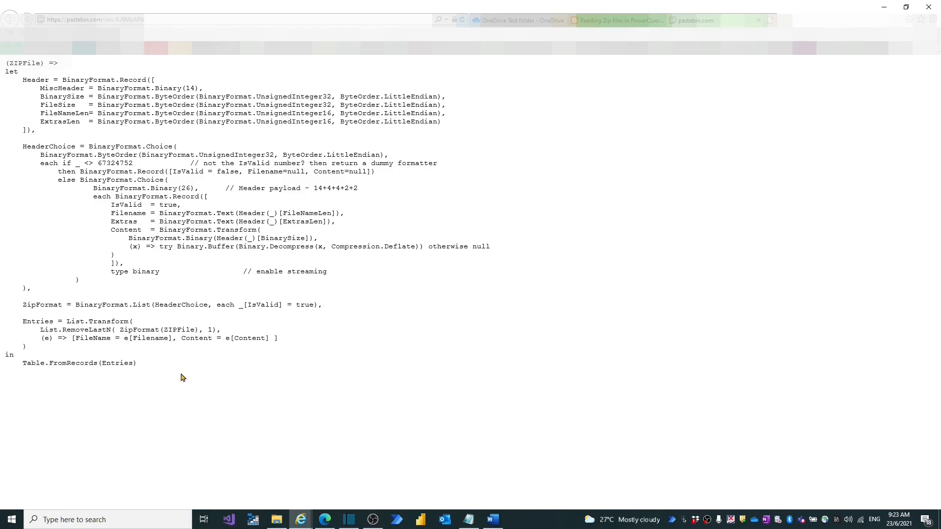
{"action": "key", "text": "ctrl+a"}
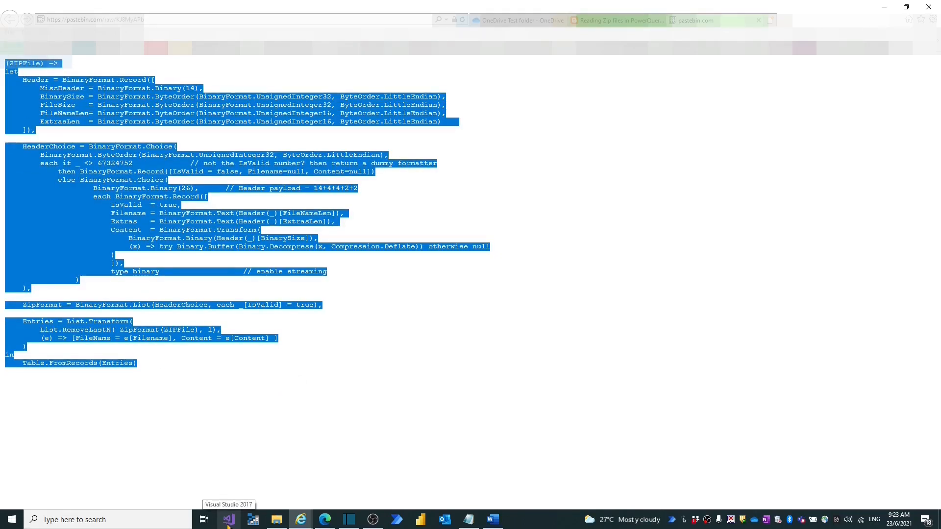
{"action": "key", "text": "alt+Tab"}
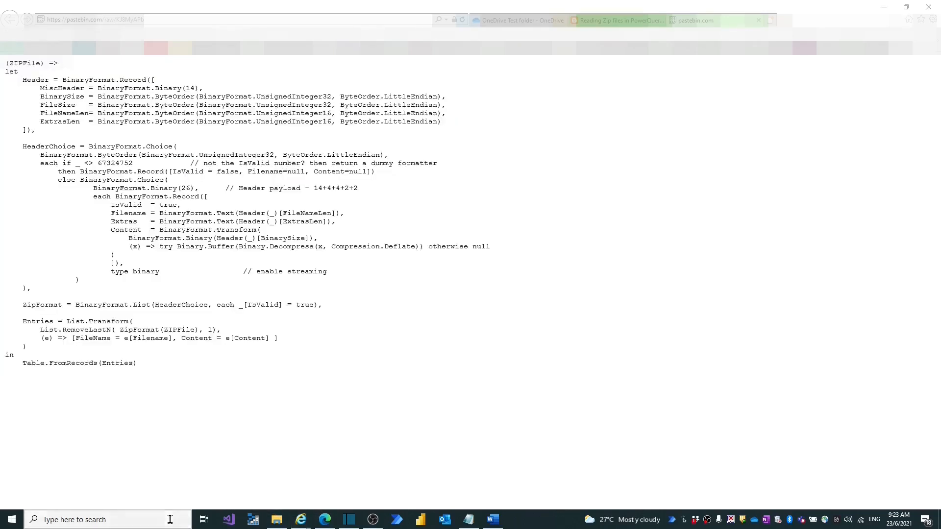
{"action": "key", "text": "ctrl+v"}
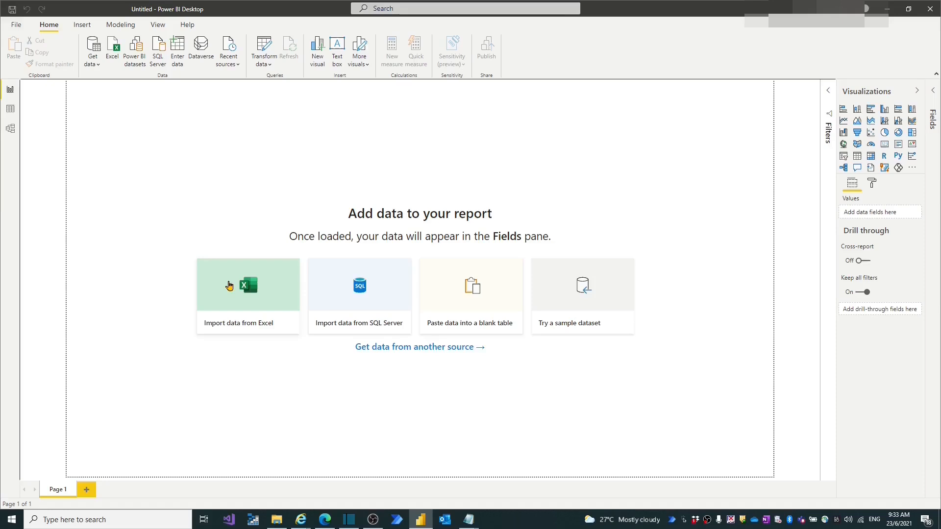
Switch to Power BI Desktop, create a blank query and open its code in the Advanced Editor.
{"action": "left_click", "coordinate": [98, 71]}
{"action": "left_click", "coordinate": [131, 240]}
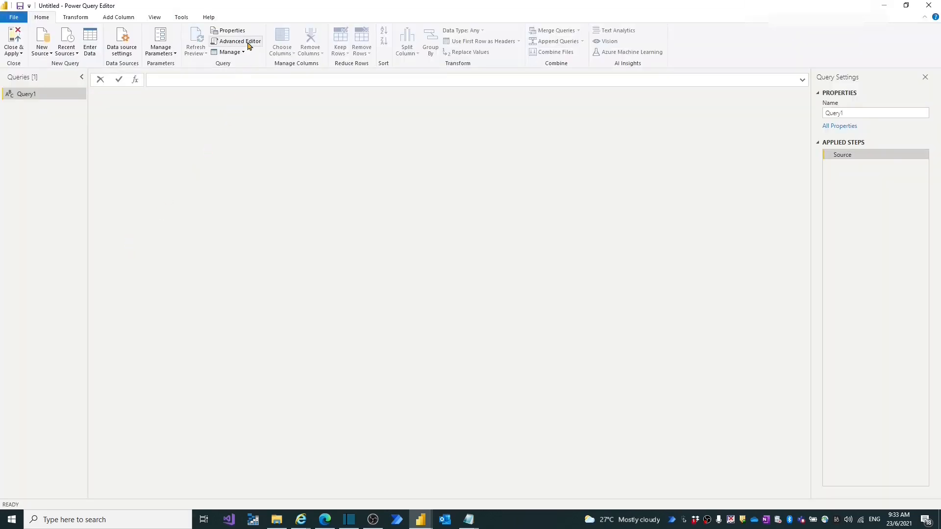
{"action": "left_click", "coordinate": [251, 44]}
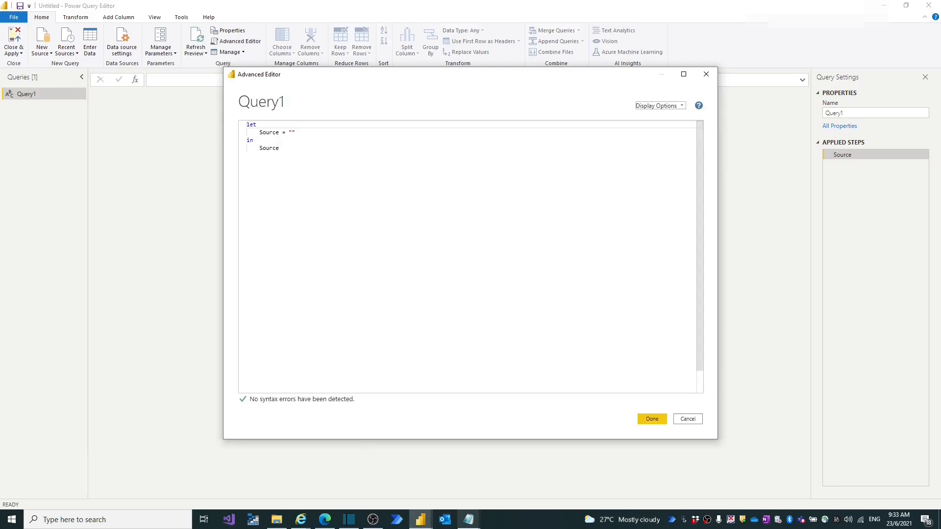
Copy the full ZIPFile function code from the Notepad note and replace the blank query's code with it in the Advanced Editor.
{"action": "mouse_move", "coordinate": [470, 521]}
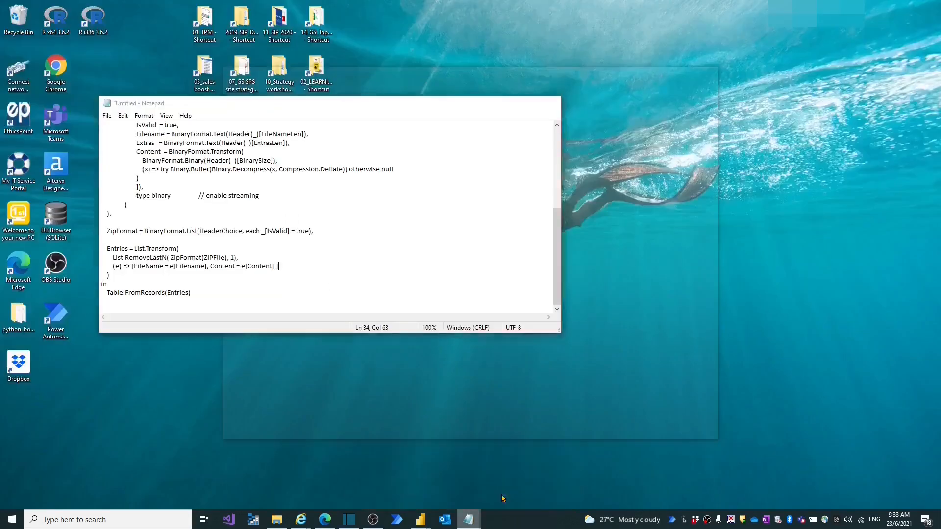
{"action": "left_click", "coordinate": [502, 499]}
{"action": "left_click_drag", "start_coordinate": [206, 300], "coordinate": [28, 60]}
{"action": "key", "text": "ctrl+c"}
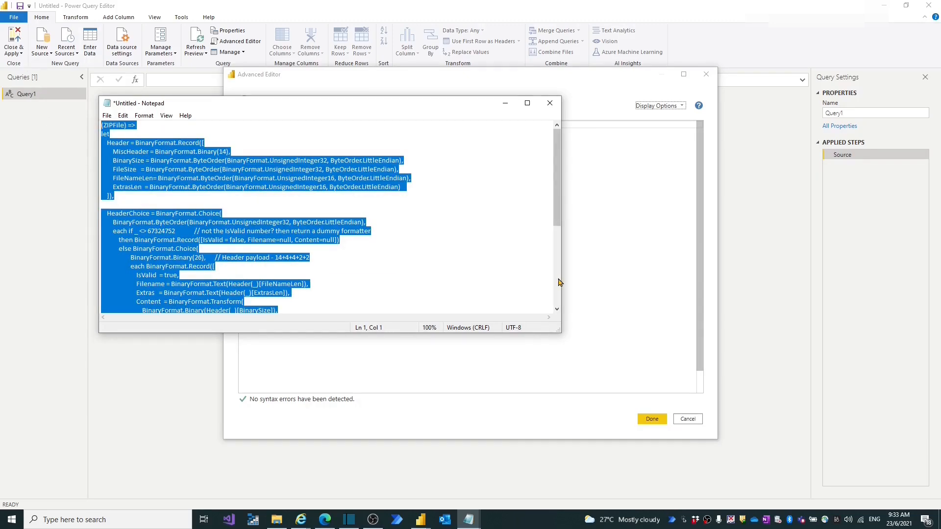
{"action": "left_click", "coordinate": [505, 104]}
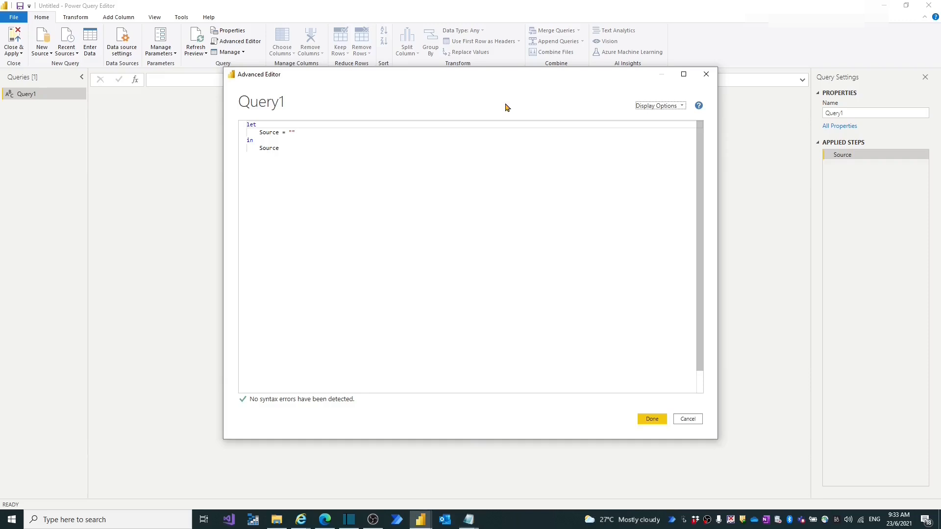
{"action": "left_click_drag", "start_coordinate": [280, 148], "coordinate": [235, 126]}
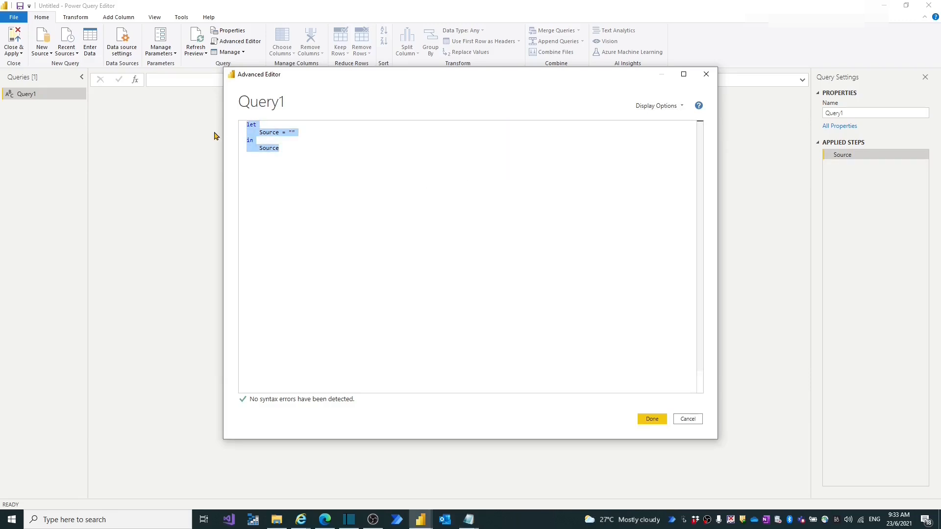
{"action": "key", "text": "ctrl+v"}
{"action": "scroll", "coordinate": [547, 268], "scroll_direction": "up", "scroll_amount": 10}
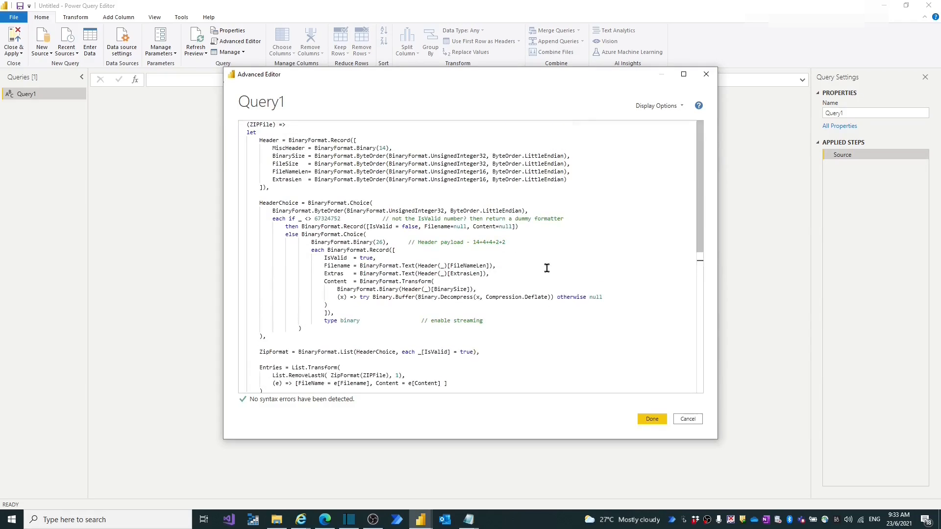
{"action": "left_click", "coordinate": [652, 420]}
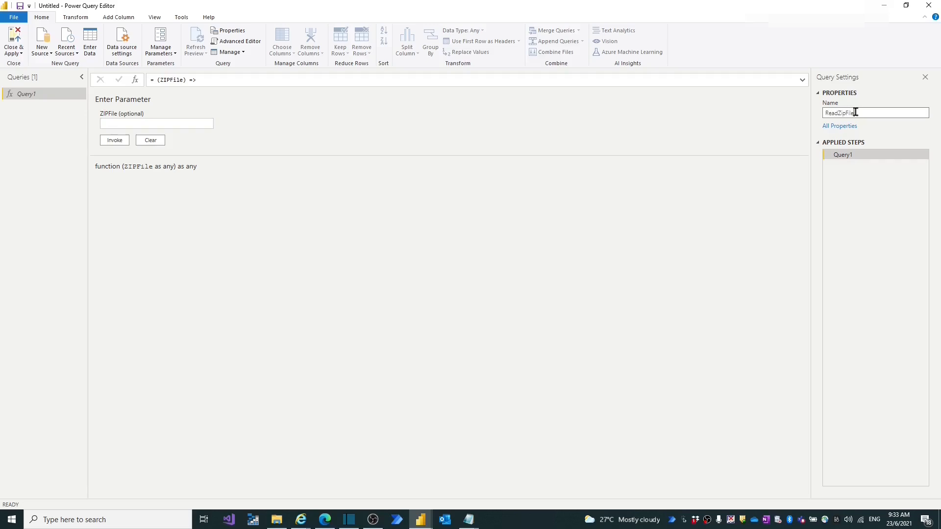
Name the function query ReadZipFile, and close the Power Query Editor with the changes applied.
{"action": "left_click", "coordinate": [13, 53]}
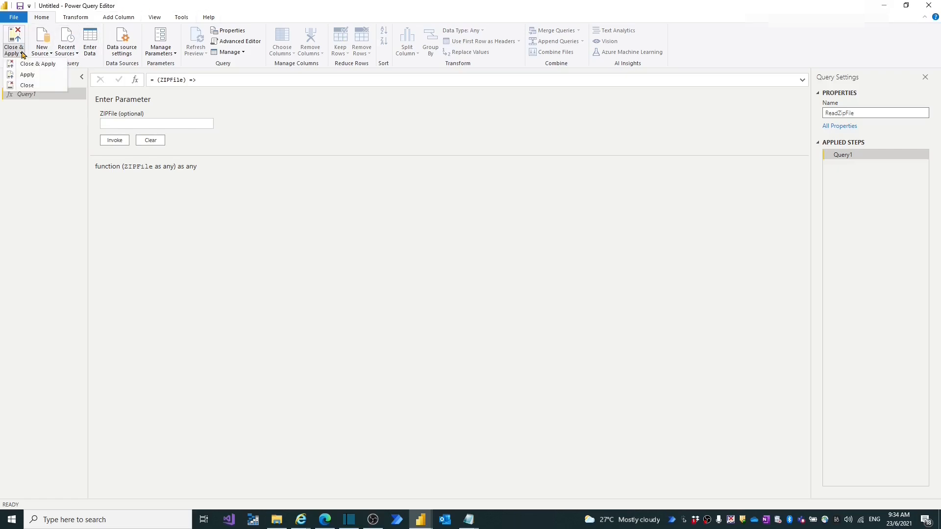
{"action": "left_click", "coordinate": [37, 64]}
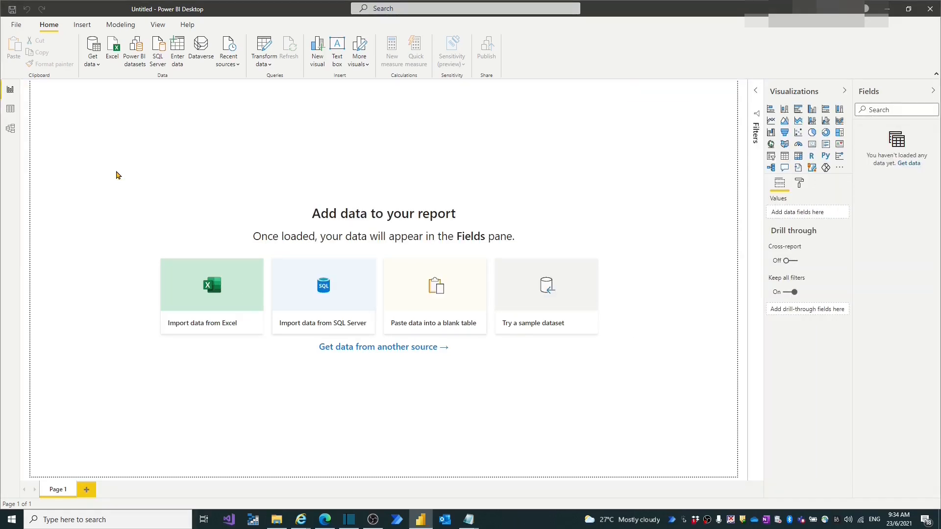
Find the SharePoint folder connector among all data sources by searching for sharepoint, and start a connection with it.
{"action": "left_click", "coordinate": [96, 65]}
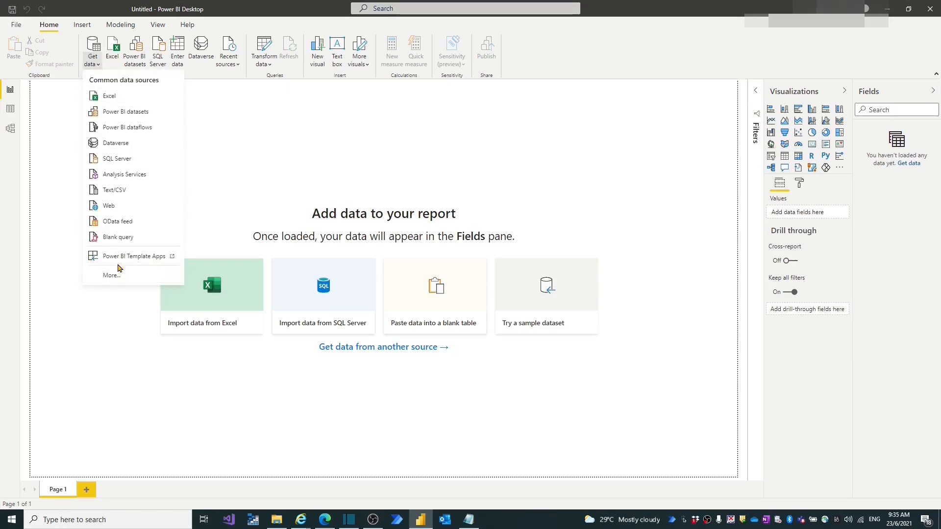
{"action": "left_click", "coordinate": [112, 277]}
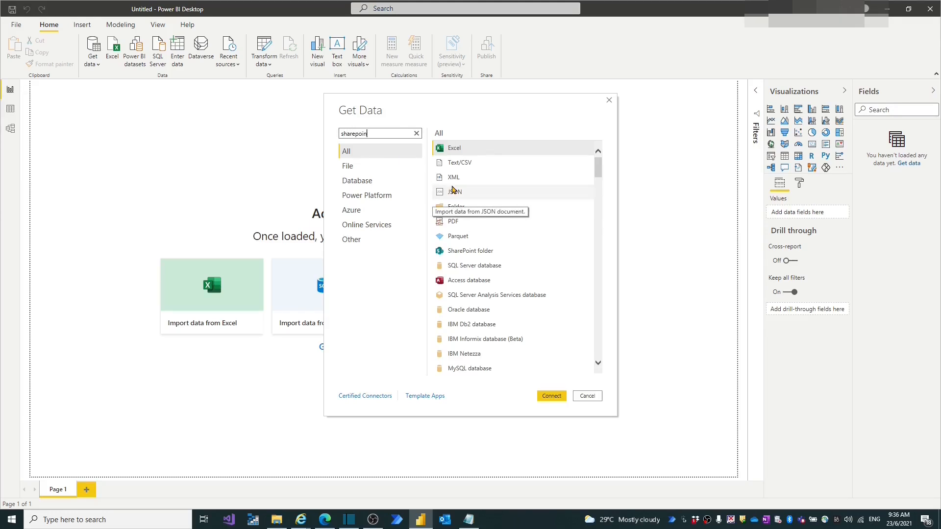
{"action": "type", "text": "t"}
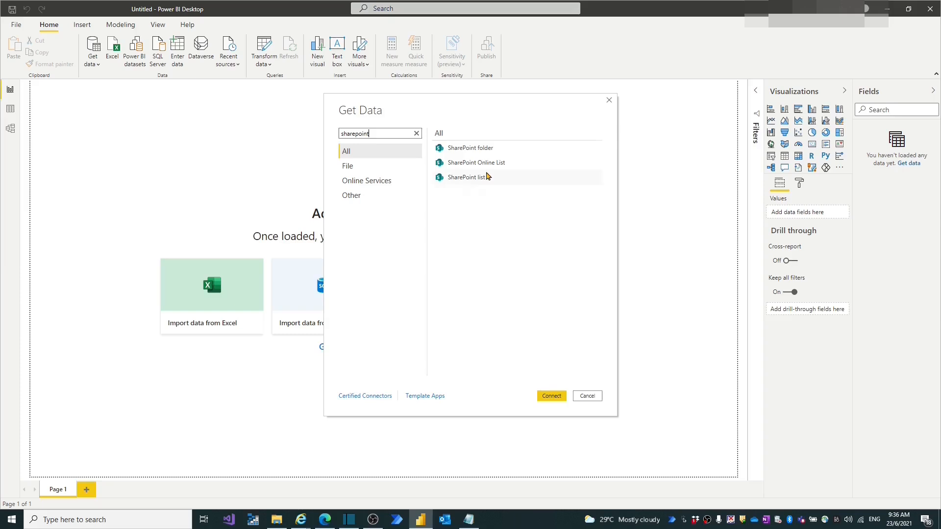
{"action": "left_click", "coordinate": [485, 148]}
{"action": "left_click", "coordinate": [547, 395]}
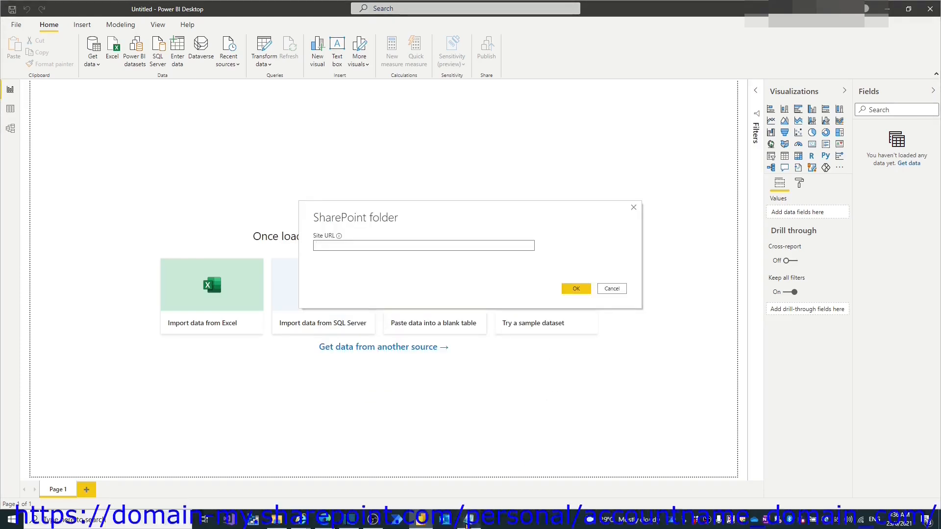
{"action": "type", "text": "https://domain-my.sharepoint.com/personal/accountname_domain_com/"}
{"action": "left_click", "coordinate": [576, 289]}
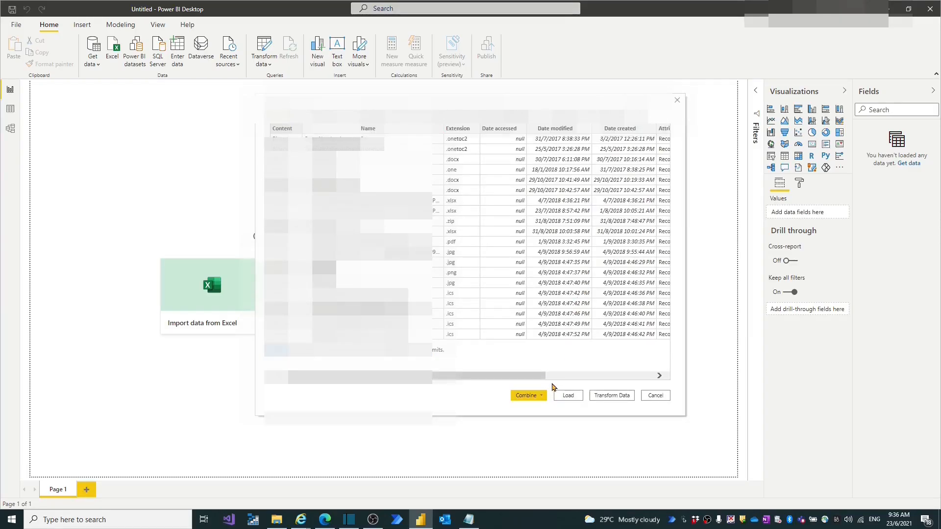
{"action": "left_click", "coordinate": [609, 394]}
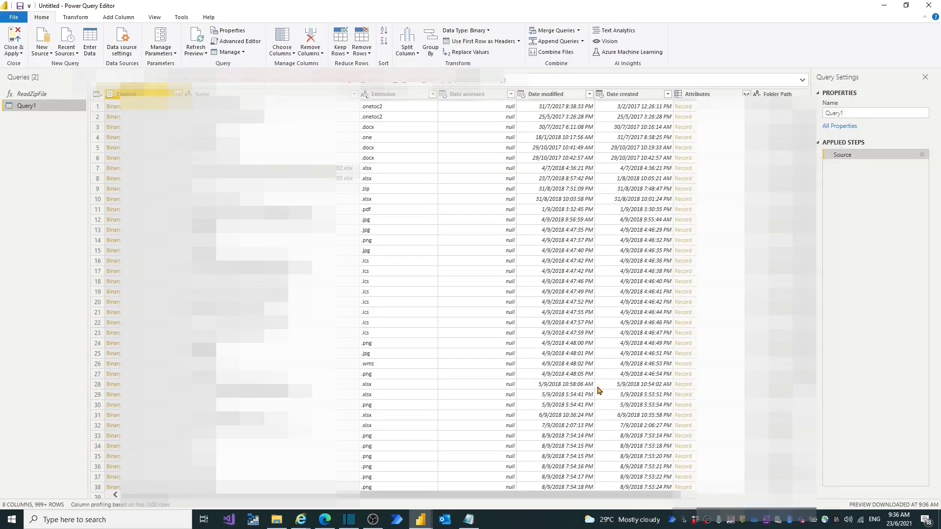
Filter the Extension column of the SharePoint file list to keep only .zip files.
{"action": "left_click", "coordinate": [432, 94]}
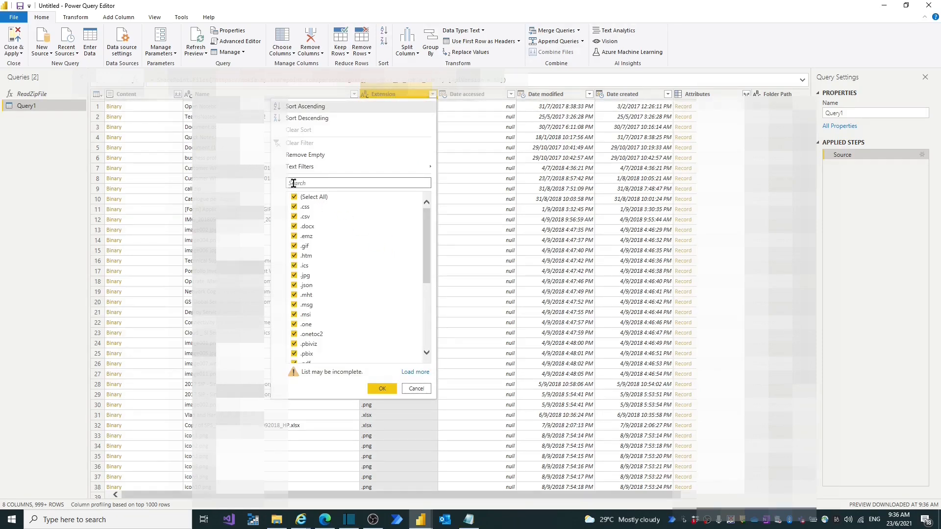
{"action": "left_click", "coordinate": [304, 183]}
{"action": "type", "text": "zip"}
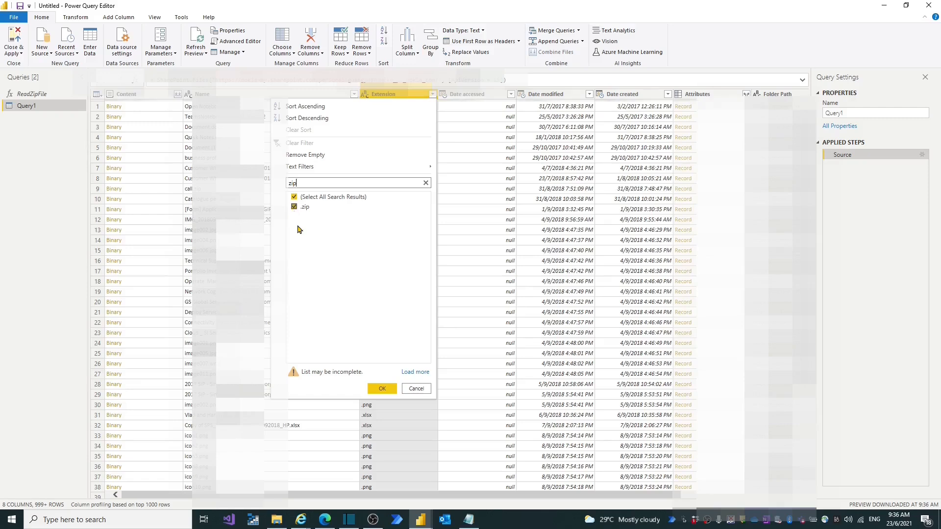
{"action": "left_click", "coordinate": [385, 390]}
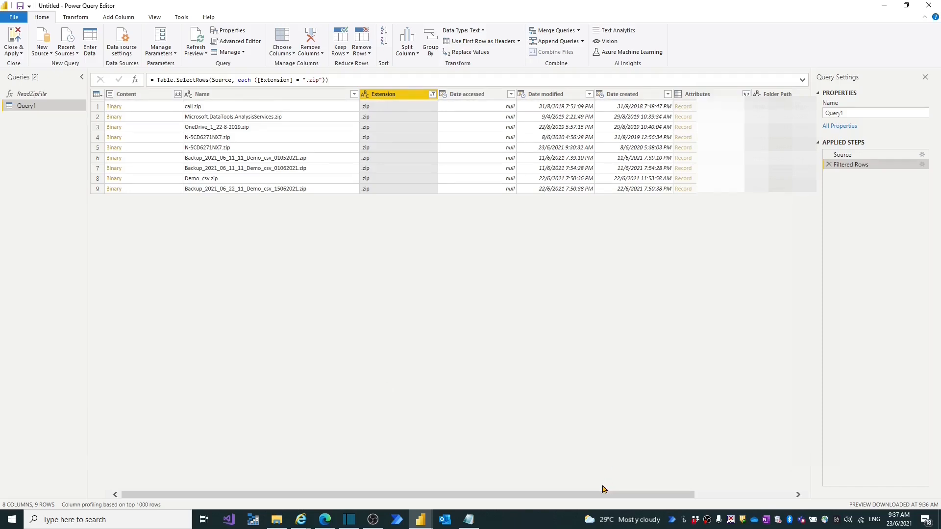
Check the backup file's folder path and filter the Folder Path column to rows containing "OneDrive Test folder".
{"action": "scroll", "coordinate": [603, 489], "scroll_direction": "right", "scroll_amount": 3}
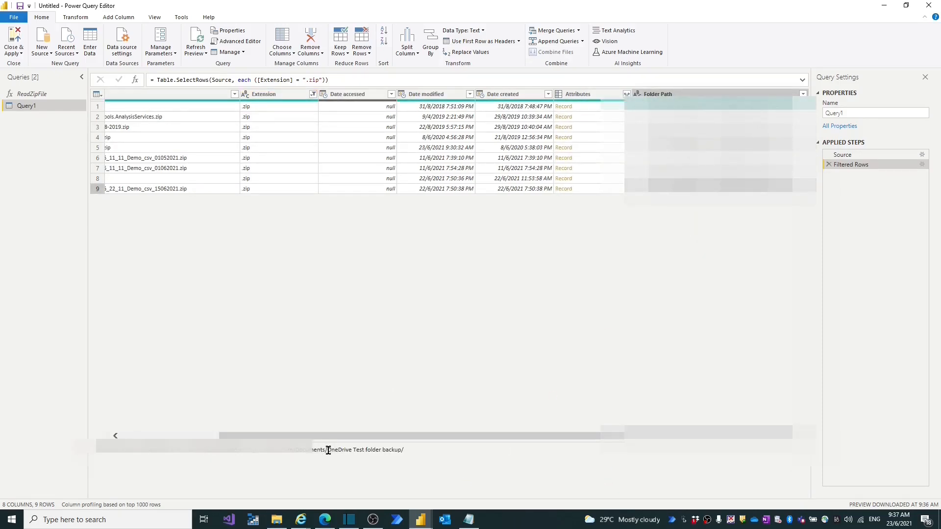
{"action": "left_click_drag", "start_coordinate": [328, 450], "coordinate": [394, 448]}
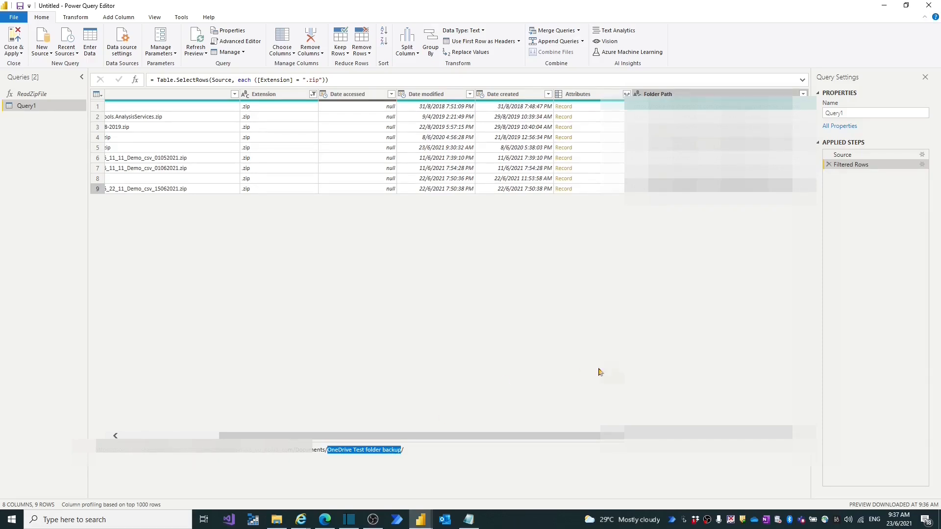
{"action": "left_click", "coordinate": [803, 94]}
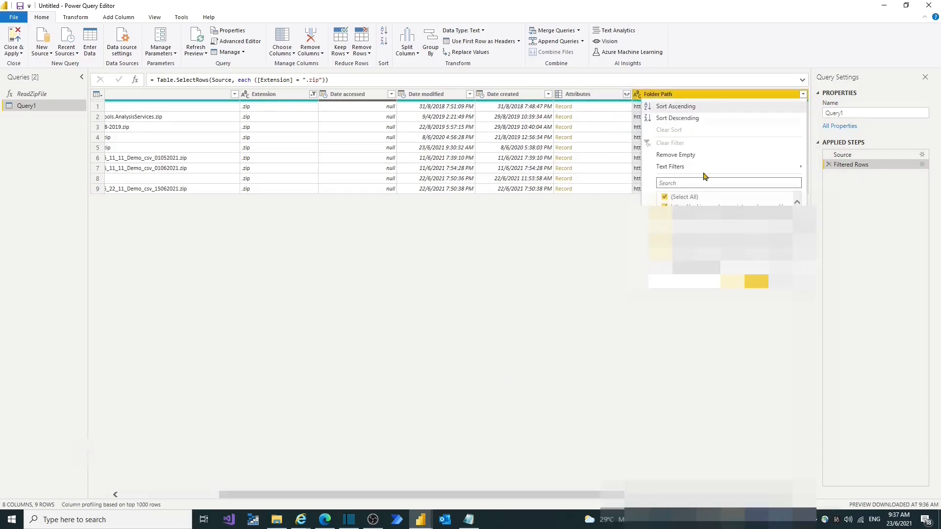
{"action": "mouse_move", "coordinate": [681, 175]}
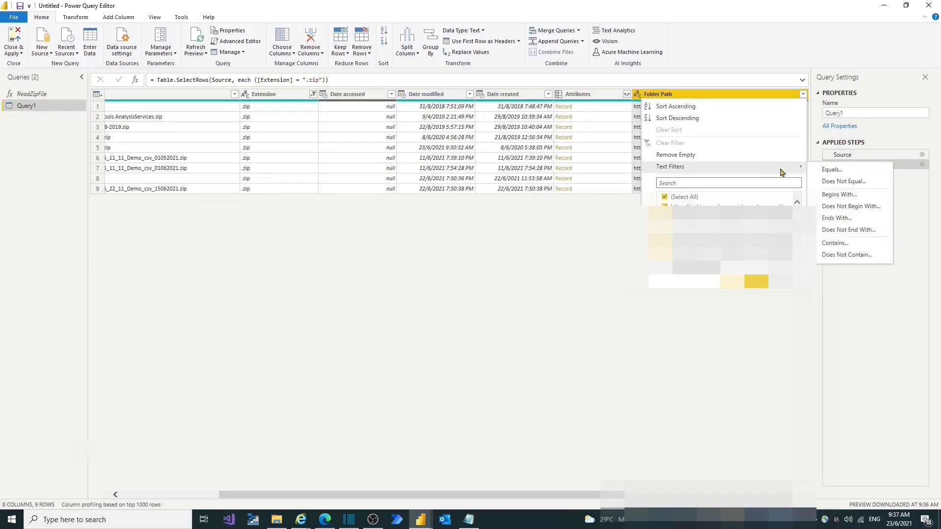
{"action": "left_click", "coordinate": [847, 245]}
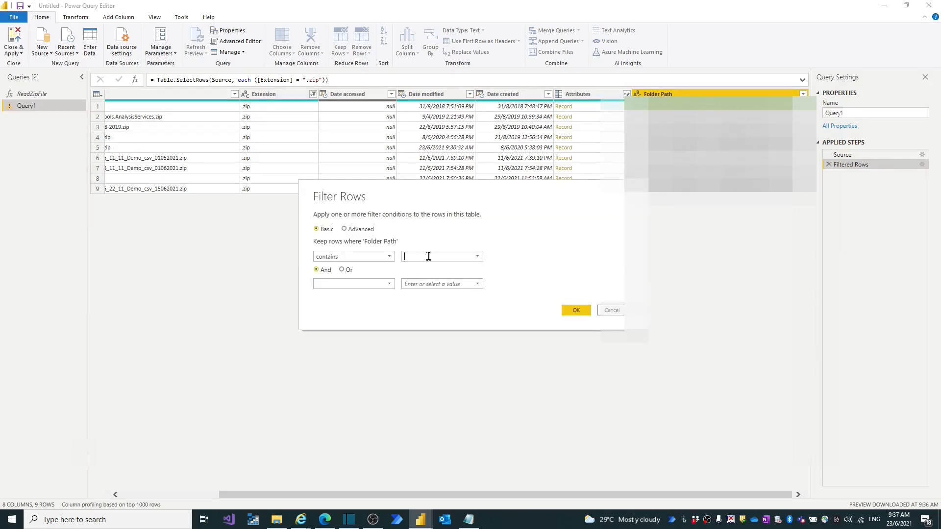
{"action": "type", "text": "OneDrive test folder backup"}
{"action": "key", "text": "BackSpace"}
{"action": "key", "text": "BackSpace"}
{"action": "left_click", "coordinate": [577, 310]}
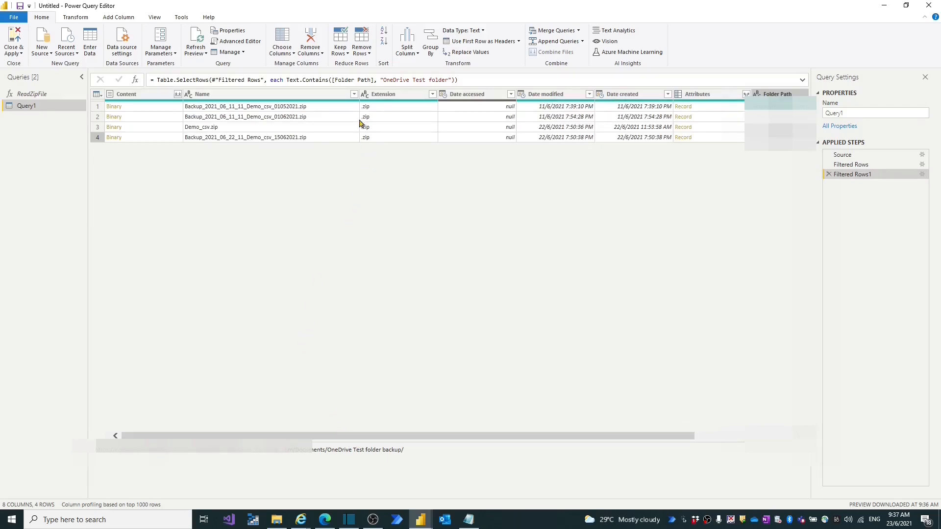
Filter the Name column to keep only Demo_csv.zip.
{"action": "left_click", "coordinate": [354, 95]}
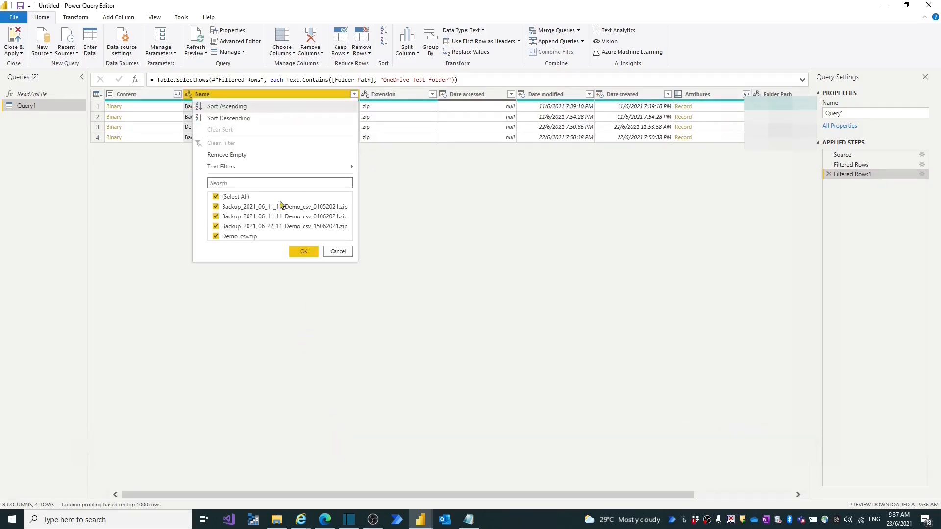
{"action": "left_click", "coordinate": [216, 198]}
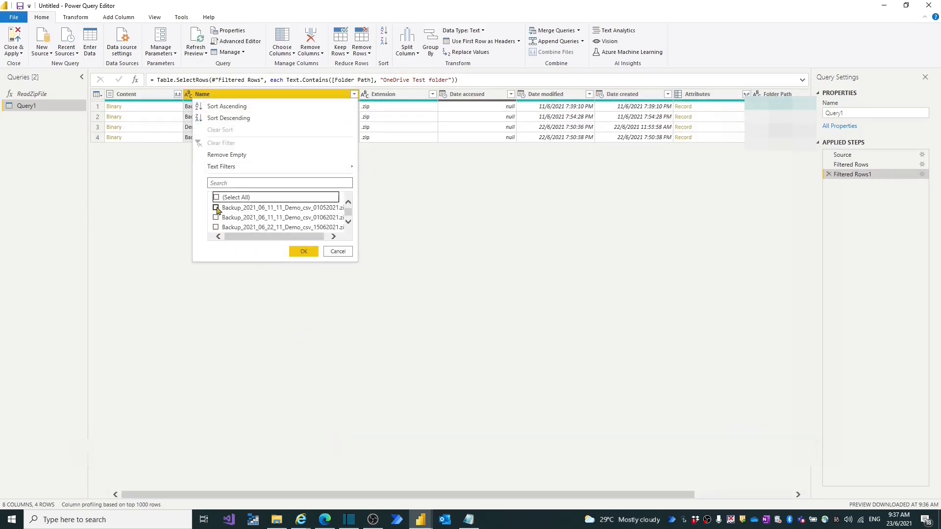
{"action": "scroll", "coordinate": [260, 233], "scroll_direction": "down", "scroll_amount": 1}
{"action": "left_click", "coordinate": [216, 228]}
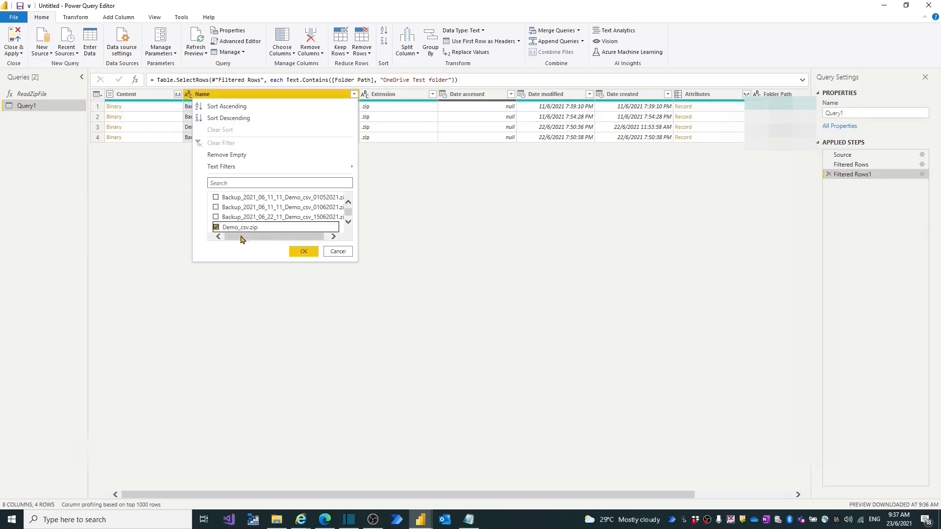
{"action": "left_click", "coordinate": [302, 251]}
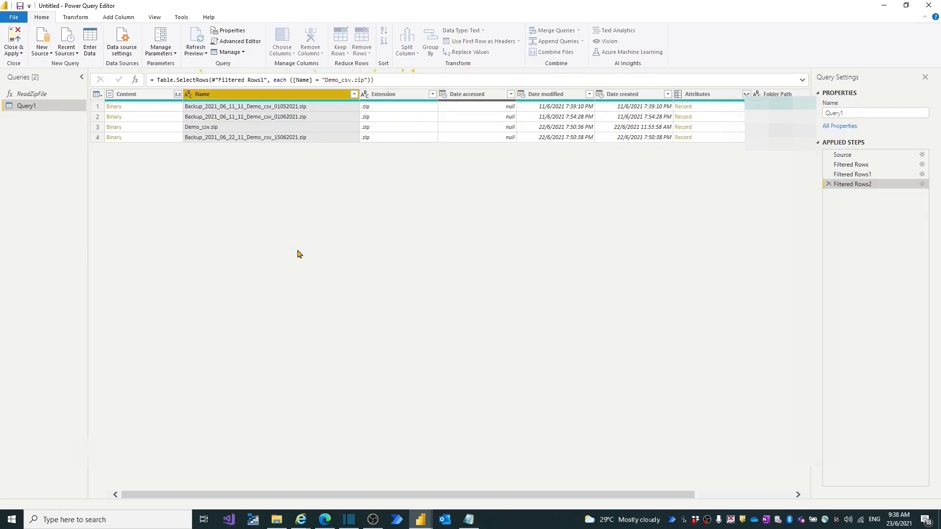
Keep only the Content and Name columns and remove all the others.
{"action": "left_click", "coordinate": [134, 98]}
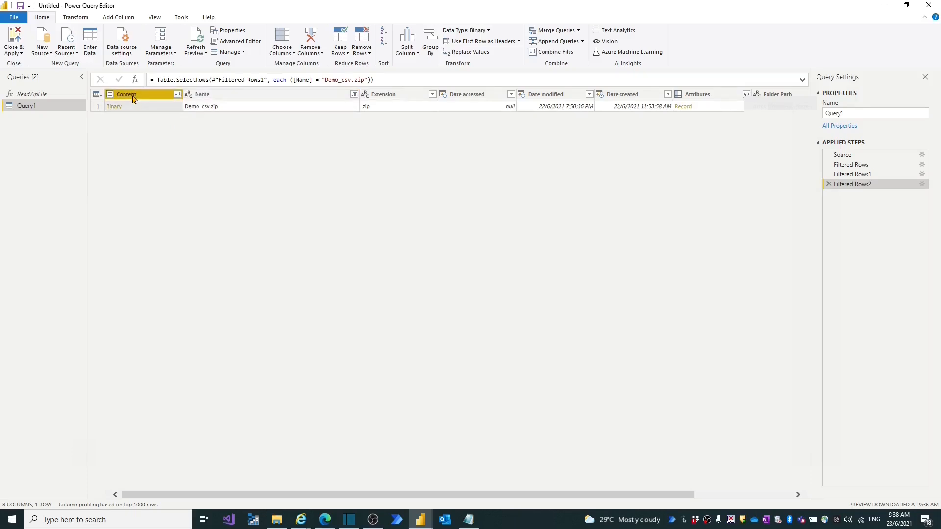
{"action": "left_click", "coordinate": [234, 97], "text": "ctrl"}
{"action": "right_click", "coordinate": [234, 97]}
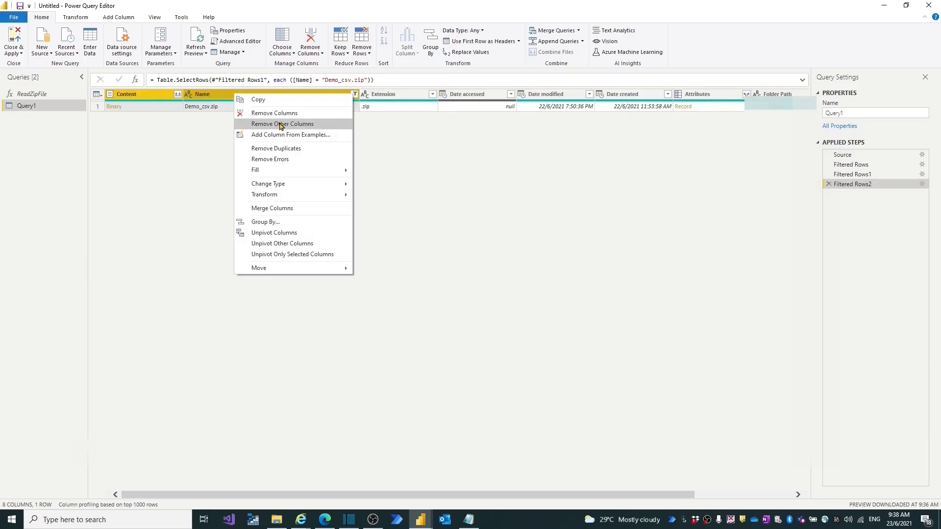
{"action": "left_click", "coordinate": [282, 125]}
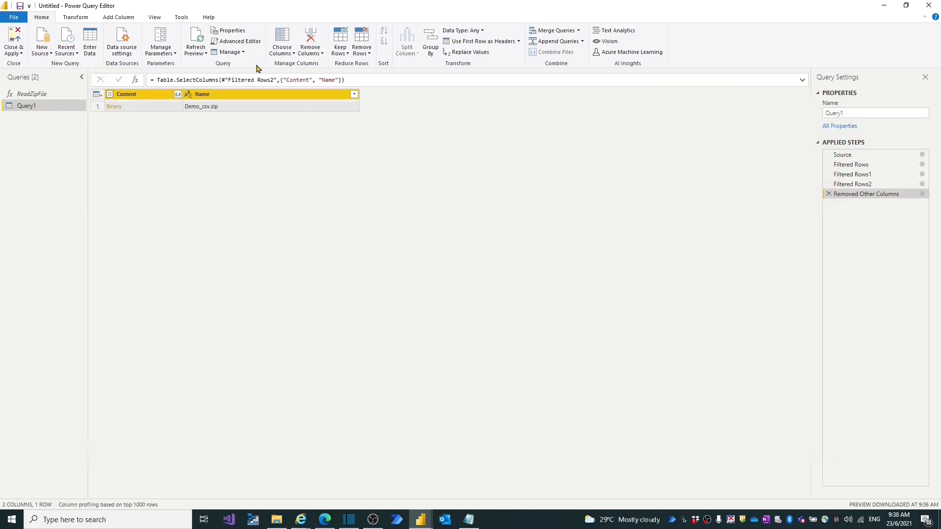
Add a column named ReadZipFile by invoking the ReadZipFile custom function with the Content column as its ZIPFile parameter.
{"action": "left_click", "coordinate": [119, 17]}
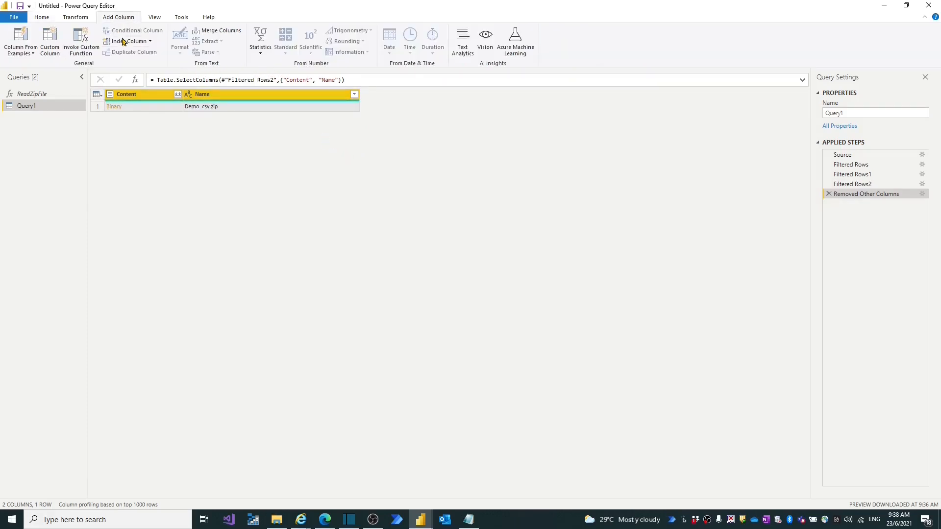
{"action": "left_click", "coordinate": [81, 39]}
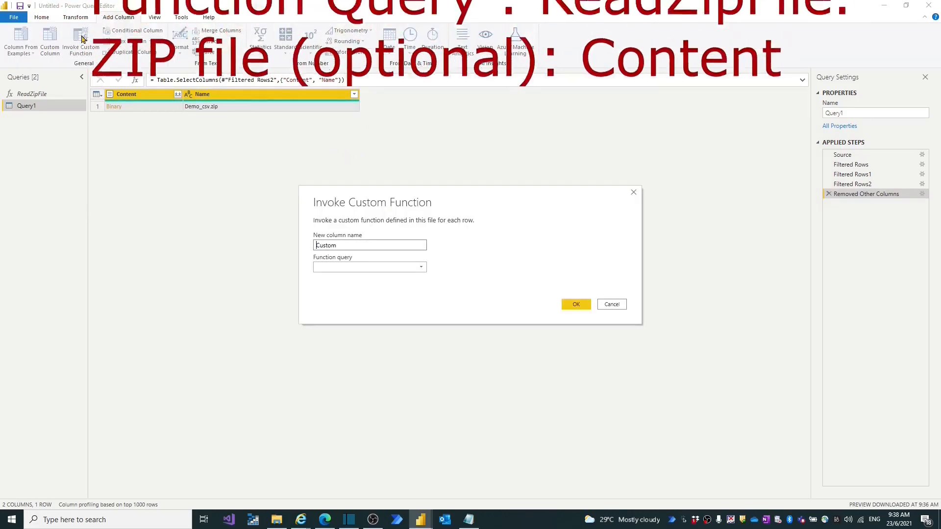
{"action": "left_click", "coordinate": [420, 267]}
{"action": "left_click", "coordinate": [416, 278]}
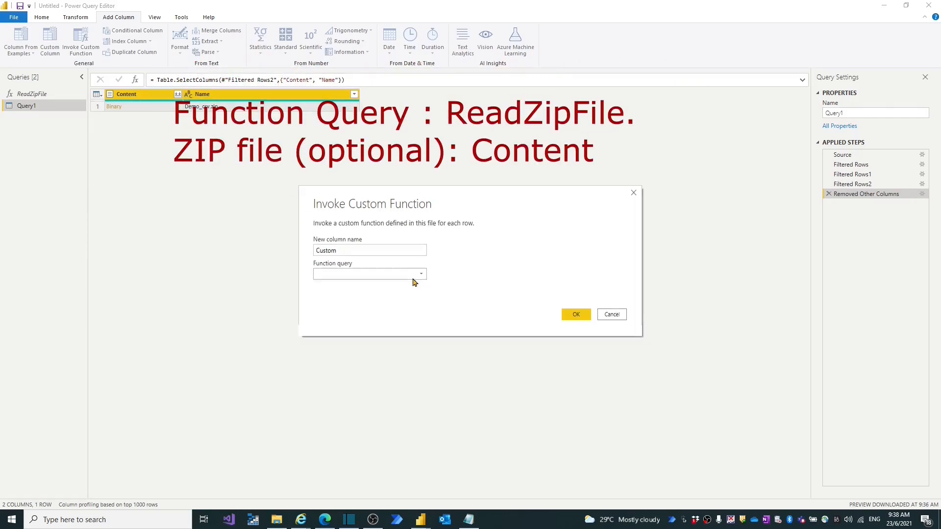
{"action": "left_click", "coordinate": [576, 316]}
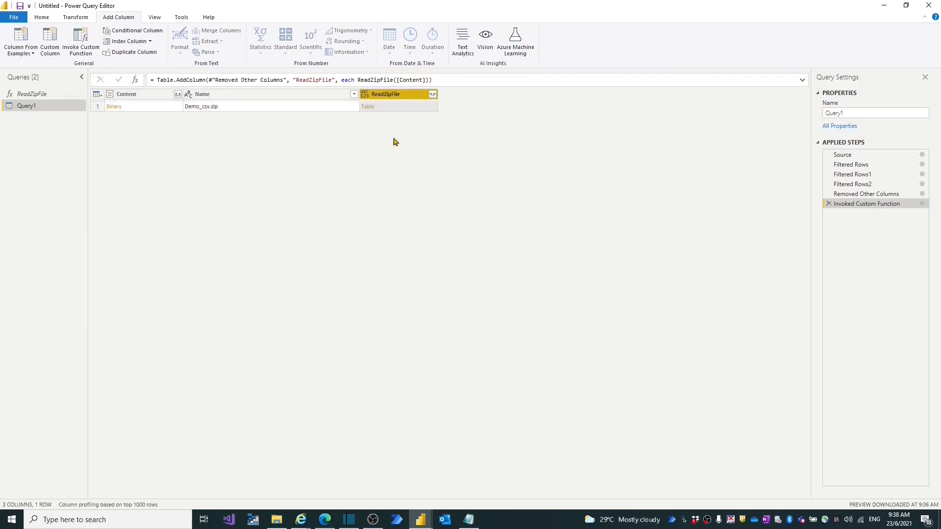
Keep only the Name and ReadZipFile columns and remove all the others.
{"action": "left_click", "coordinate": [228, 96]}
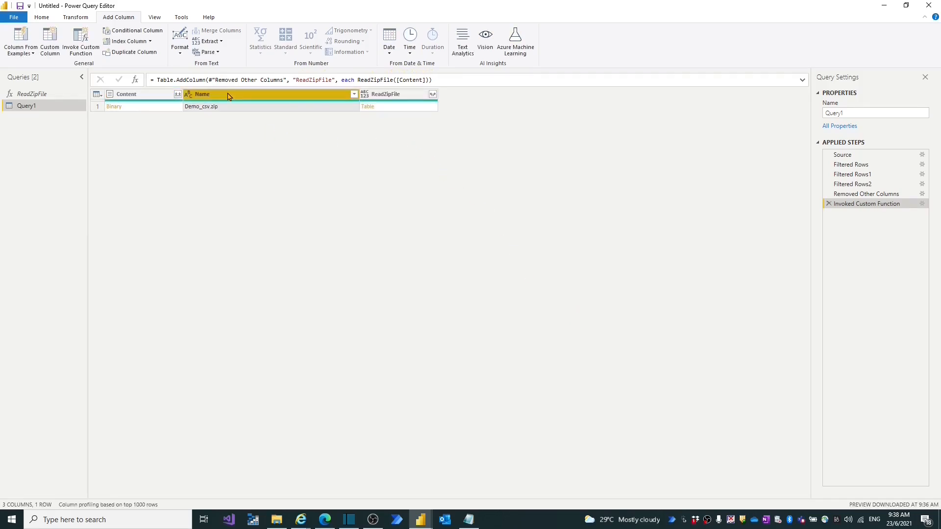
{"action": "left_click", "coordinate": [381, 96], "text": "ctrl"}
{"action": "right_click", "coordinate": [381, 96]}
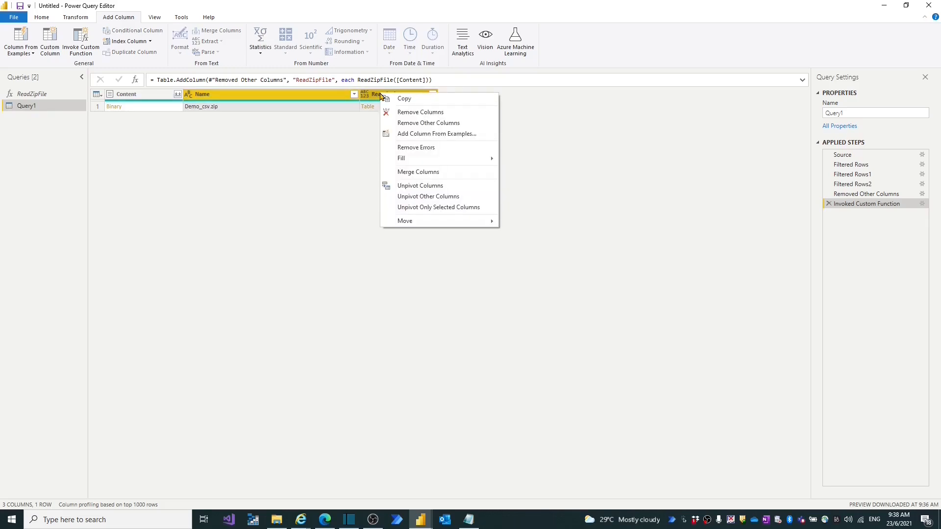
{"action": "left_click", "coordinate": [426, 125]}
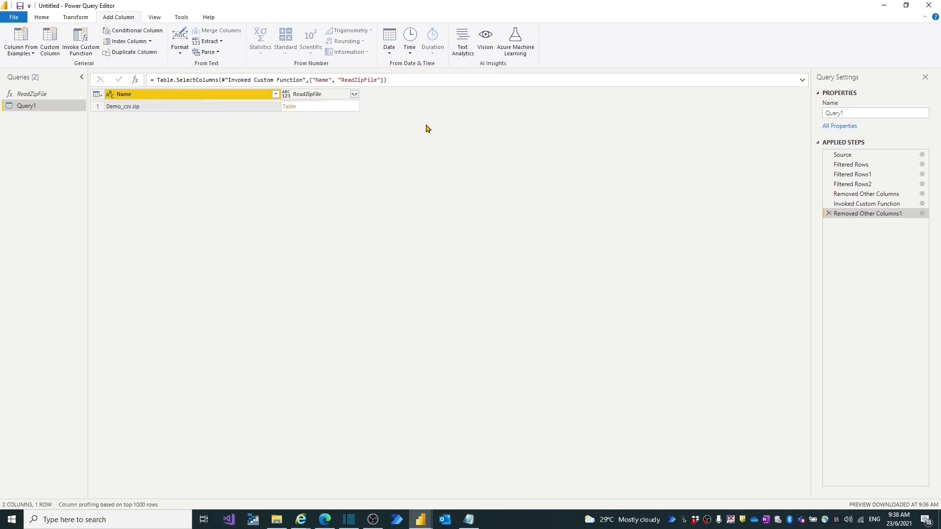
Expand ReadZipFile into FileName and Content without the original name as prefix, and combine the Content files with the default settings.
{"action": "left_click", "coordinate": [354, 94]}
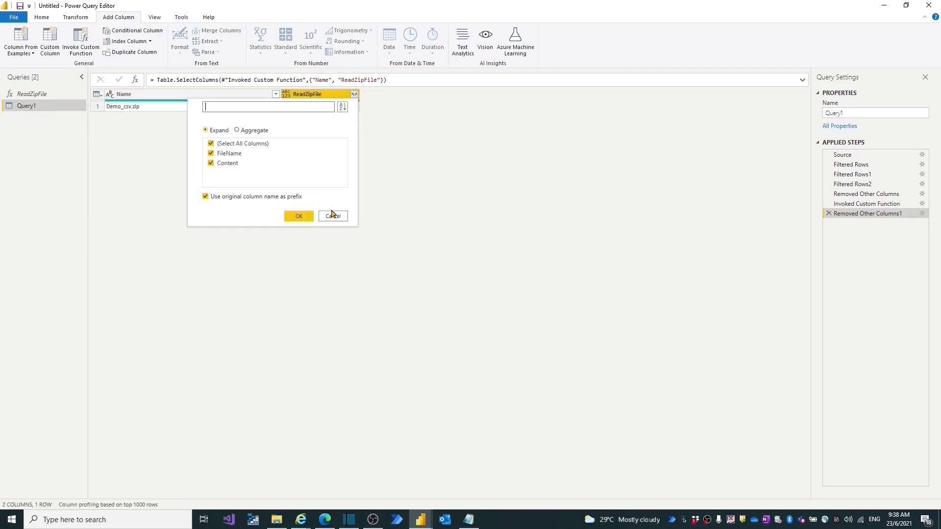
{"action": "left_click", "coordinate": [206, 197]}
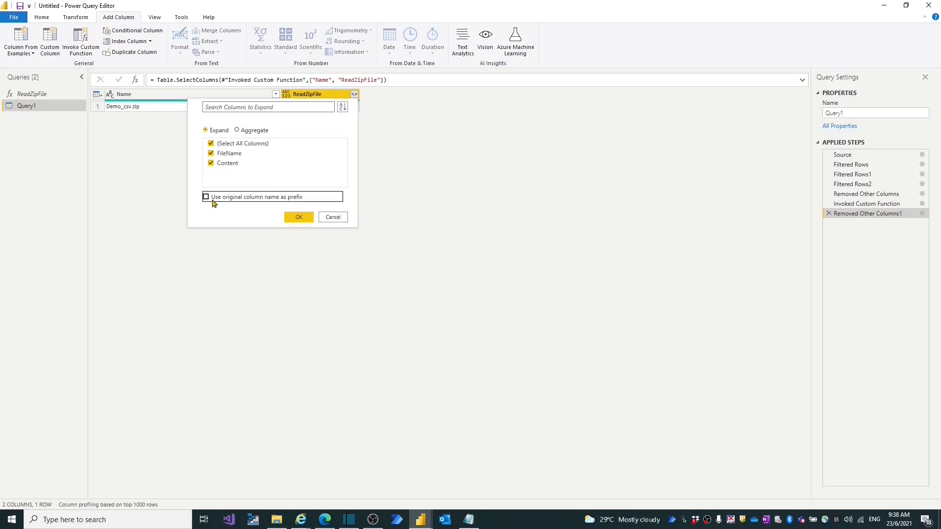
{"action": "left_click", "coordinate": [299, 217]}
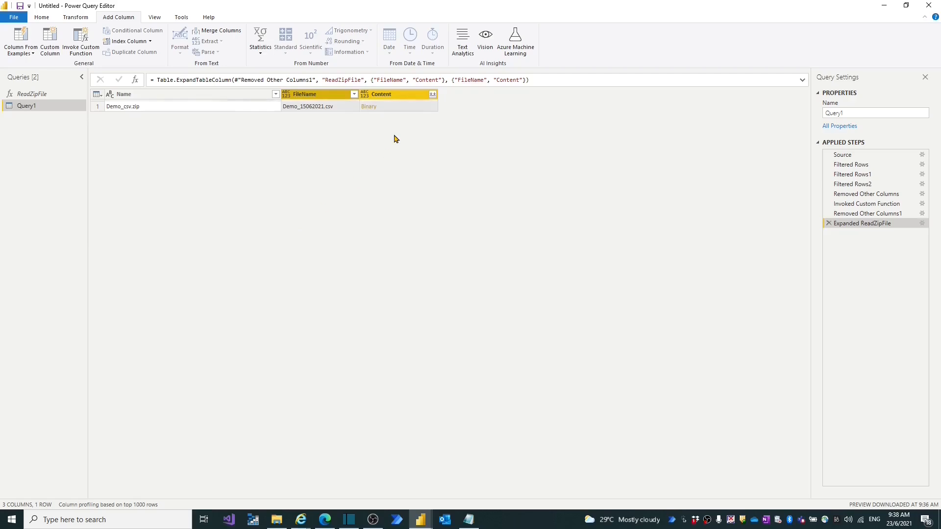
{"action": "left_click", "coordinate": [432, 94]}
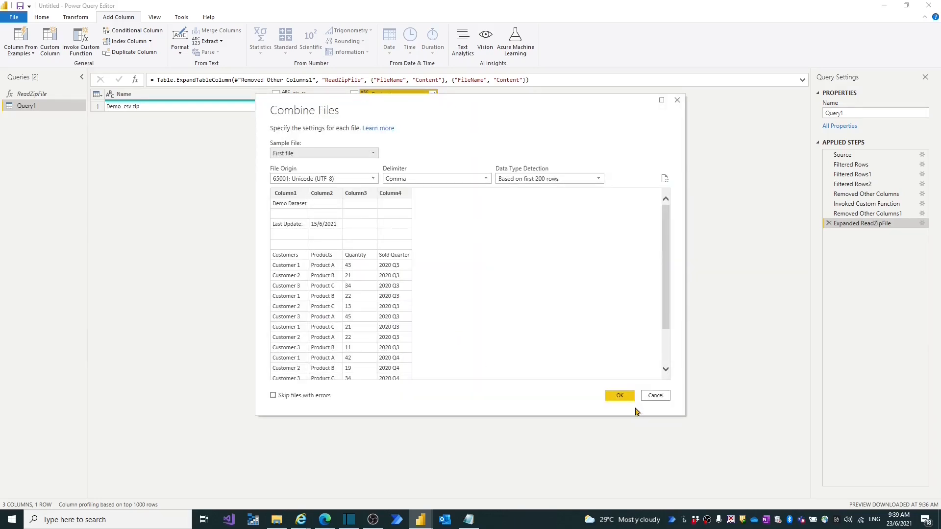
{"action": "left_click", "coordinate": [631, 401]}
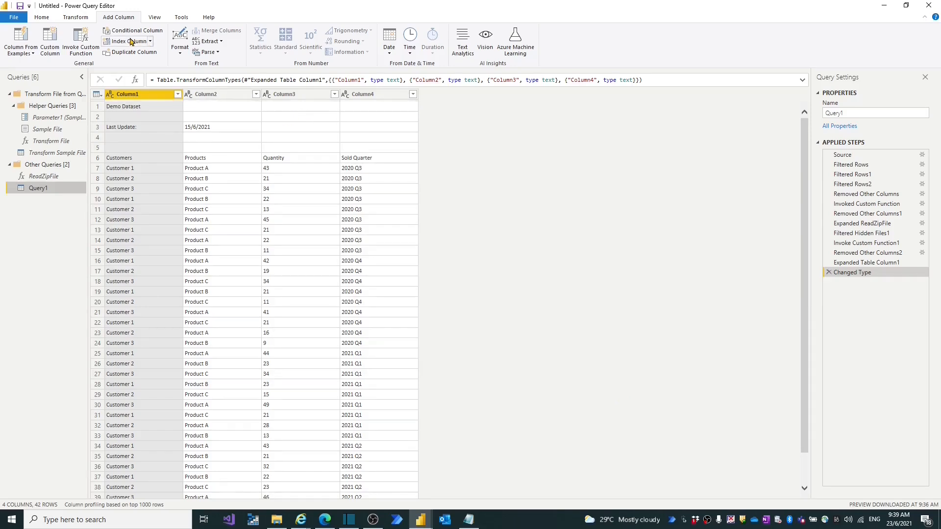
Remove the top 5 rows from the combined CSV data.
{"action": "left_click", "coordinate": [82, 19]}
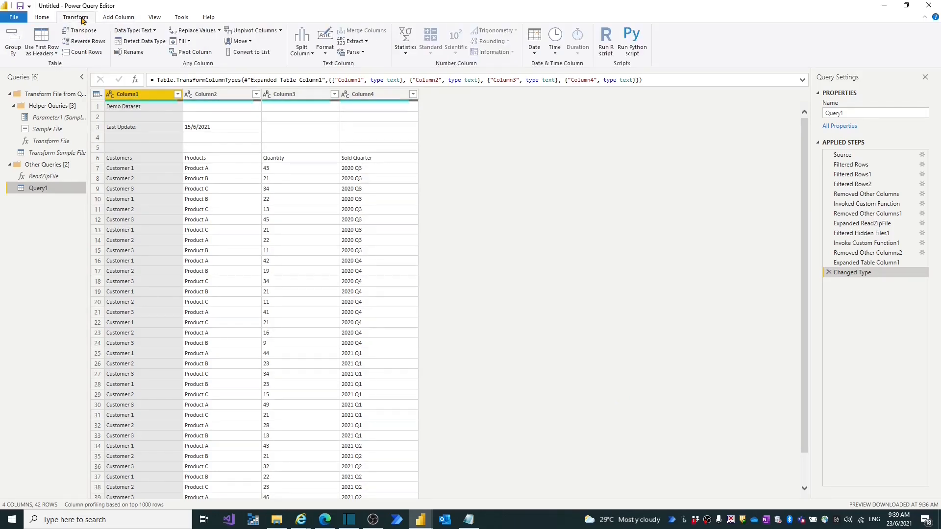
{"action": "left_click", "coordinate": [43, 19]}
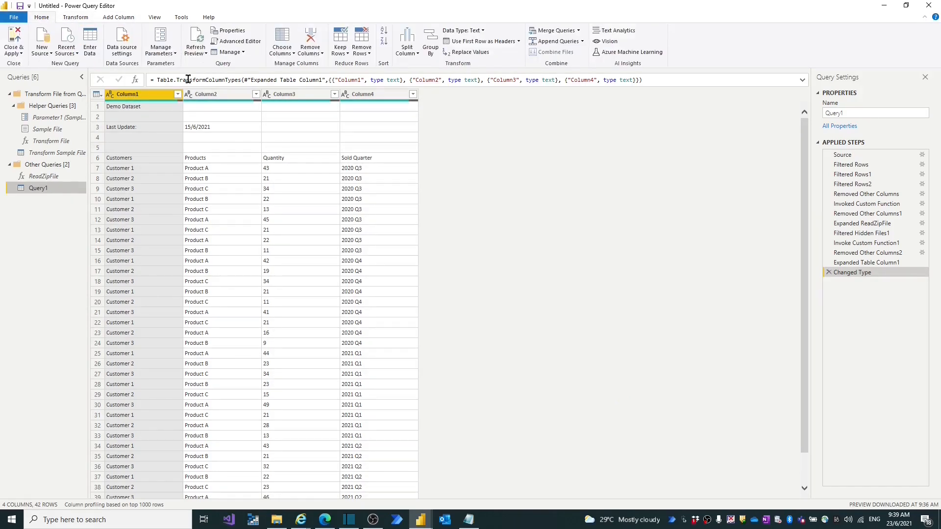
{"action": "left_click", "coordinate": [371, 55]}
{"action": "left_click", "coordinate": [383, 66]}
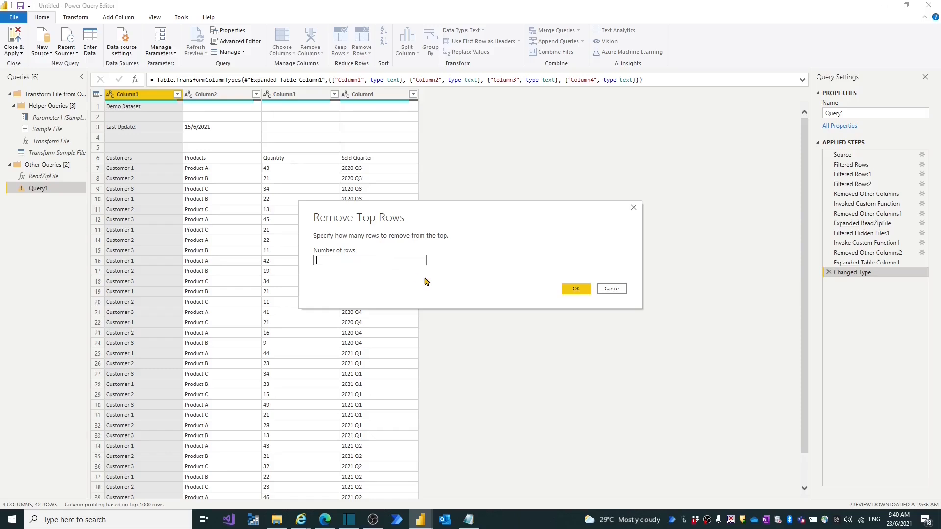
{"action": "type", "text": "5"}
{"action": "left_click", "coordinate": [577, 289]}
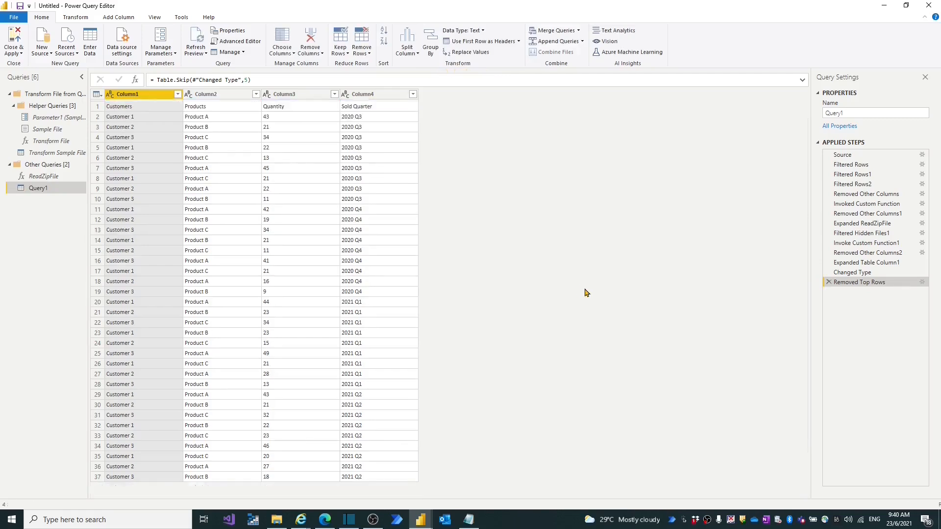
Promote the first row of the table to column headers.
{"action": "left_click", "coordinate": [76, 17]}
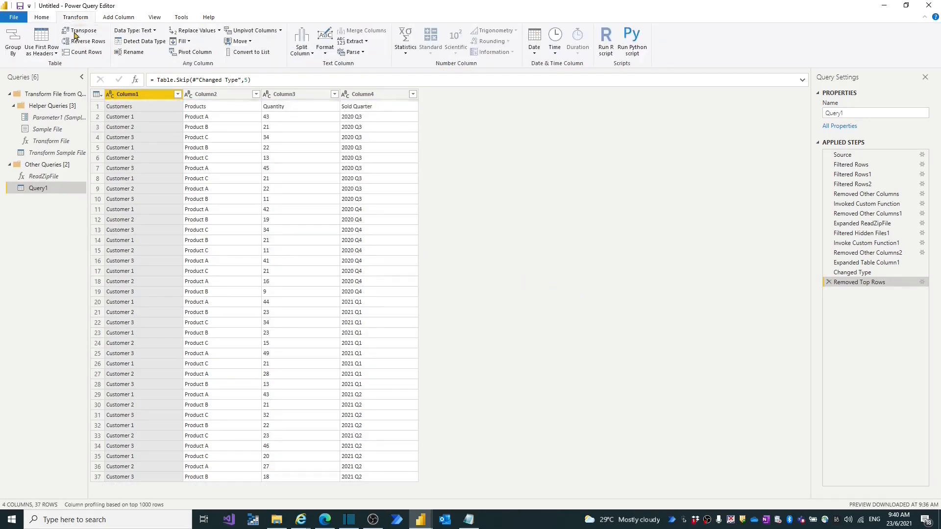
{"action": "left_click", "coordinate": [44, 51]}
{"action": "left_click", "coordinate": [50, 67]}
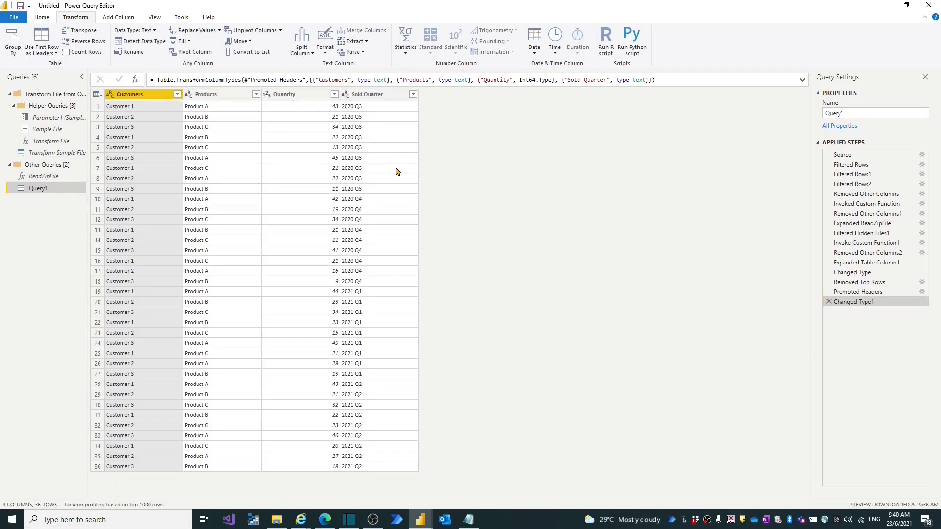
Rename the query to Demo_csv_table, then apply the query changes and close the Power Query Editor.
{"action": "left_click", "coordinate": [853, 113]}
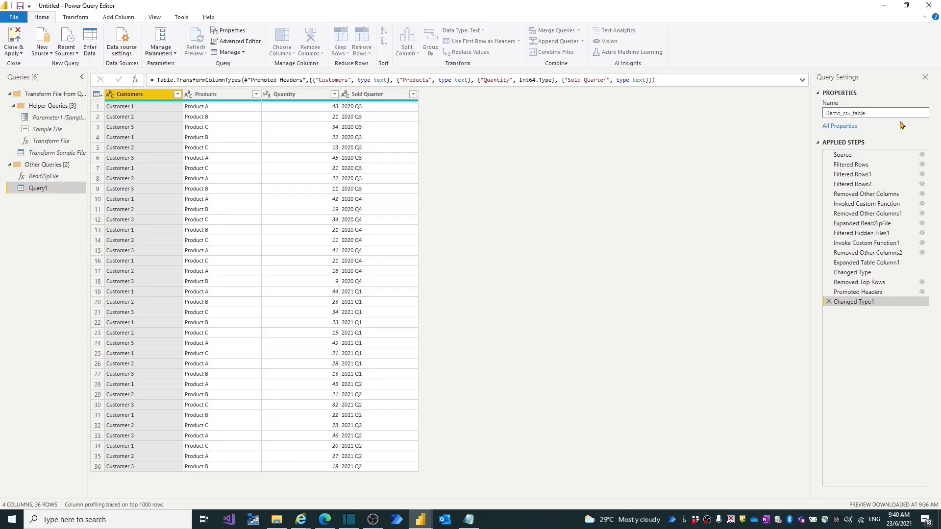
{"action": "left_click", "coordinate": [16, 54]}
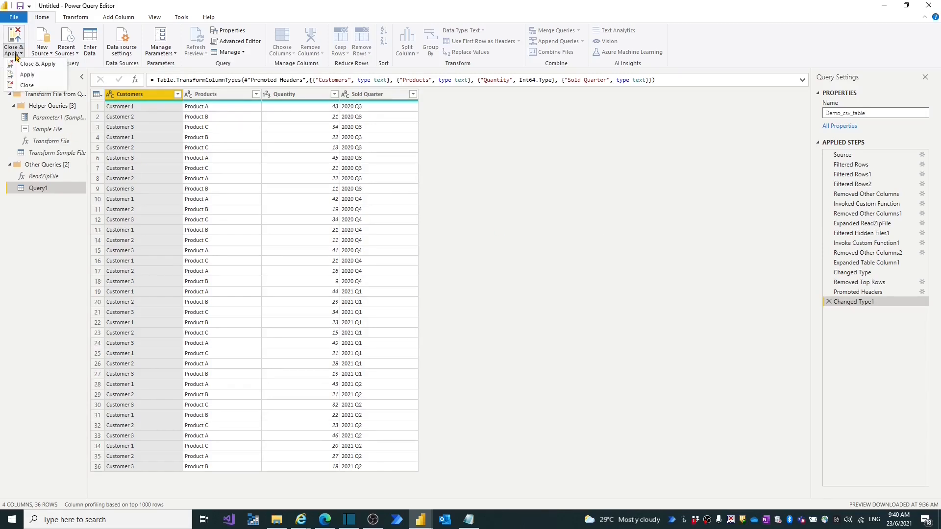
{"action": "left_click", "coordinate": [32, 65]}
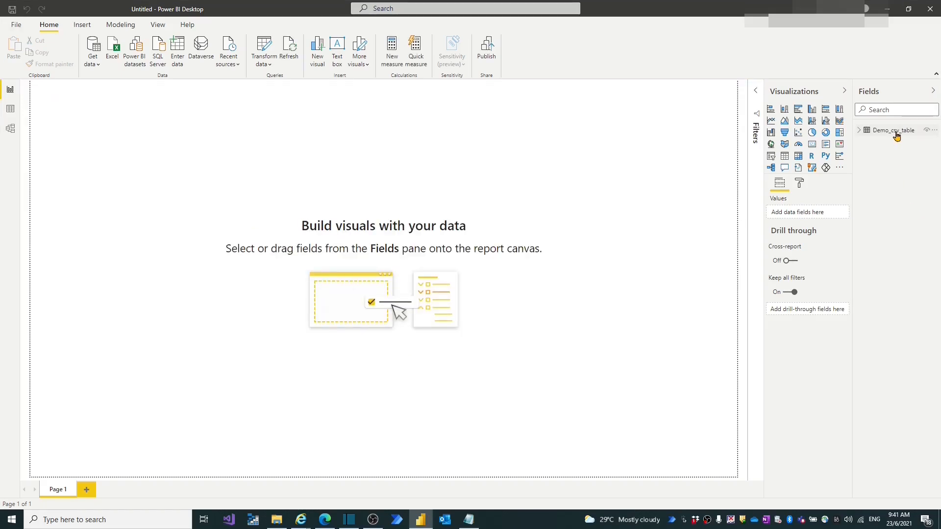
Check the loaded rows of Demo_csv_table in the data view and return to the report view.
{"action": "left_click", "coordinate": [10, 108]}
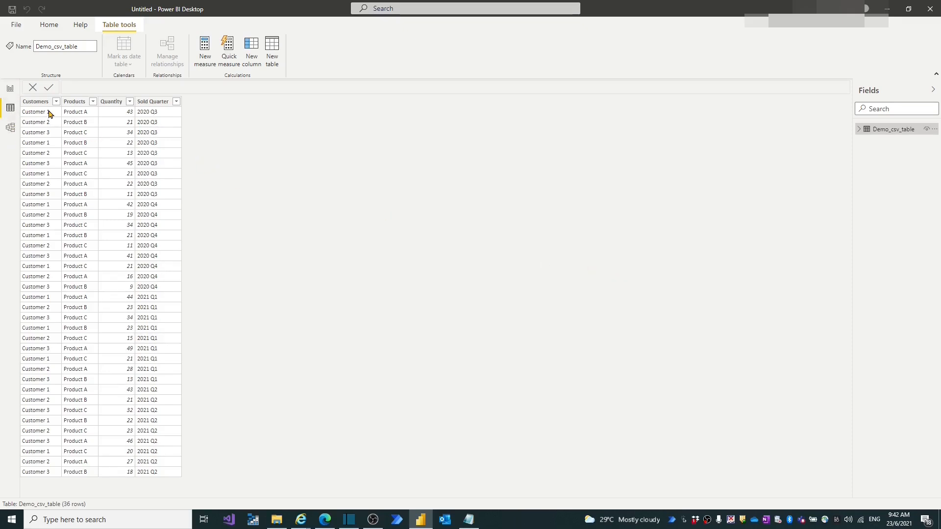
{"action": "left_click", "coordinate": [11, 90]}
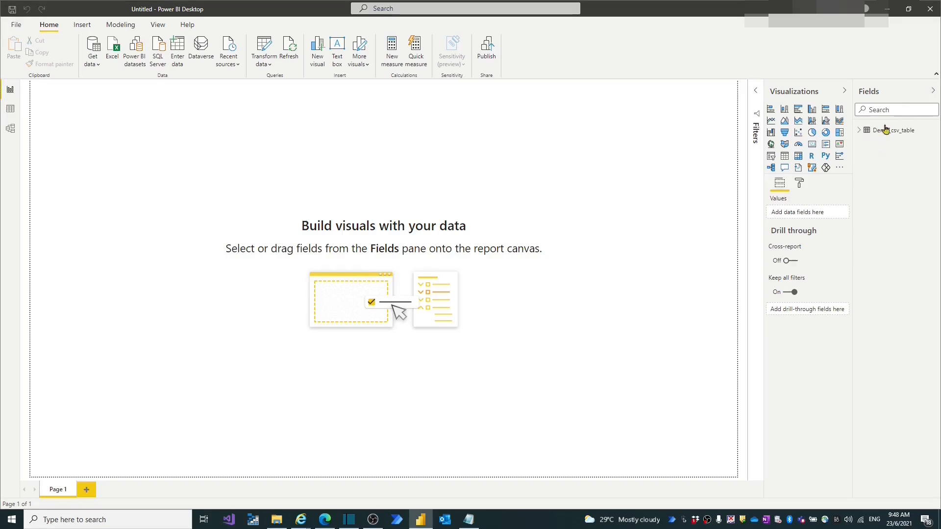
Open the Demo_csv_table query for editing and duplicate it.
{"action": "right_click", "coordinate": [885, 135]}
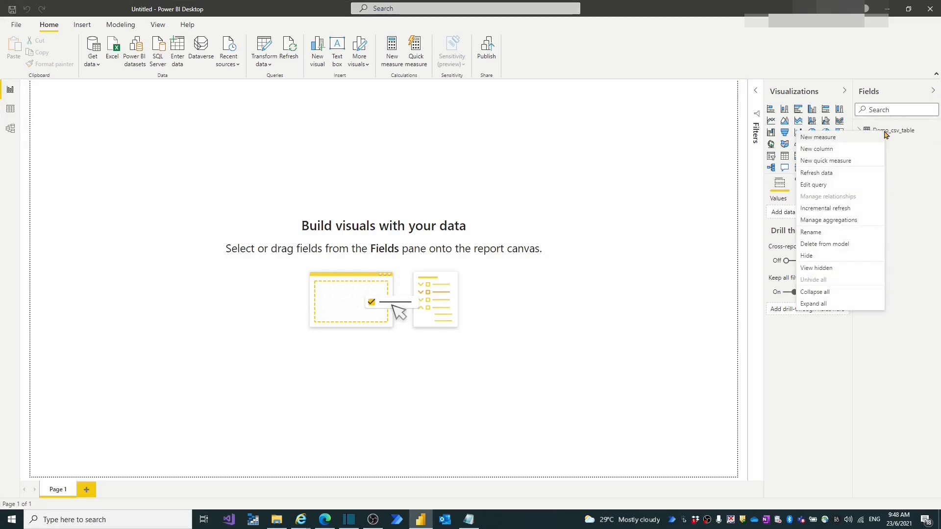
{"action": "left_click", "coordinate": [813, 186]}
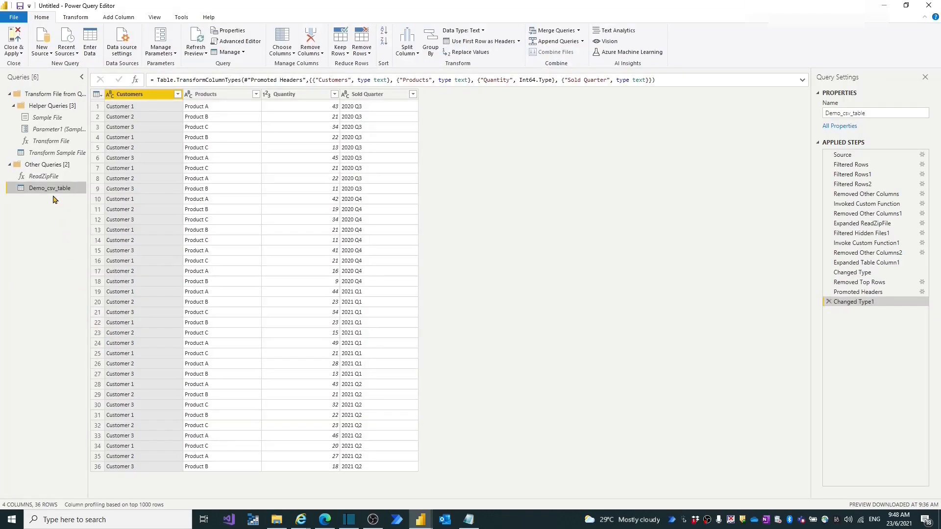
{"action": "right_click", "coordinate": [50, 190]}
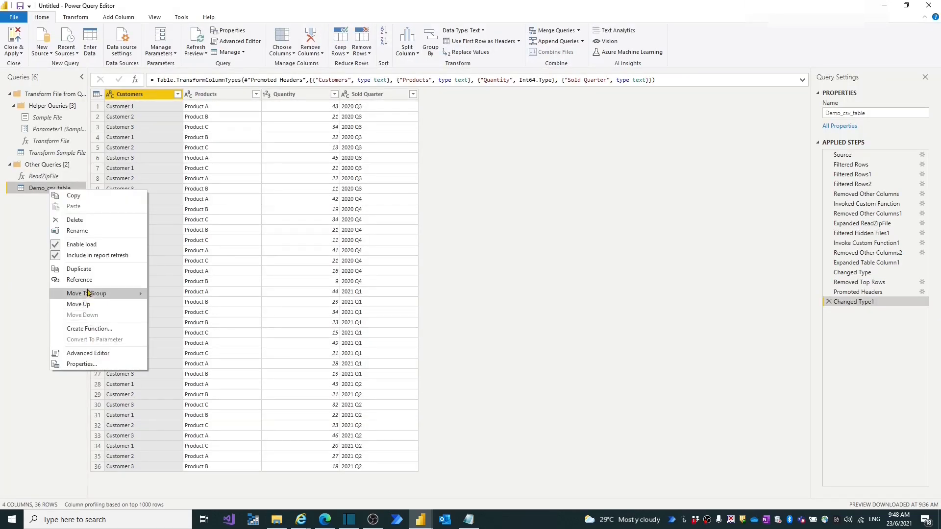
{"action": "left_click", "coordinate": [81, 269]}
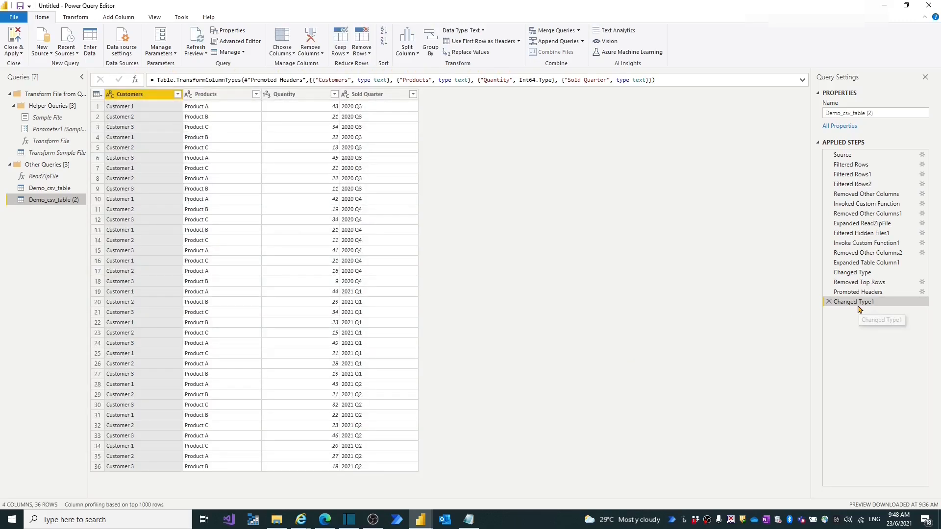
Delete the Changed Type1, Promoted Headers and Removed Top Rows steps from the duplicated query.
{"action": "left_click", "coordinate": [830, 302]}
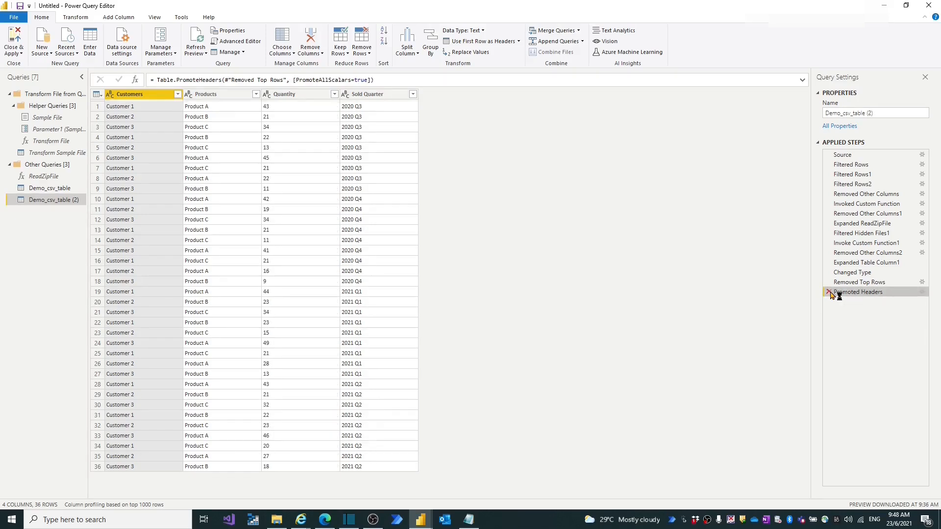
{"action": "left_click", "coordinate": [830, 293]}
{"action": "left_click", "coordinate": [829, 282]}
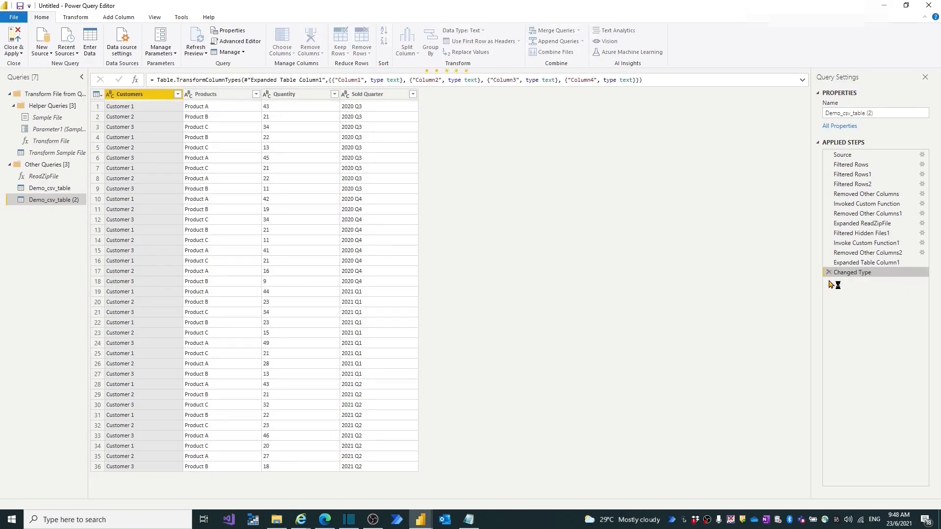
Keep a range of rows in the duplicated query, with first row 3 and number of rows 1.
{"action": "left_click", "coordinate": [340, 45]}
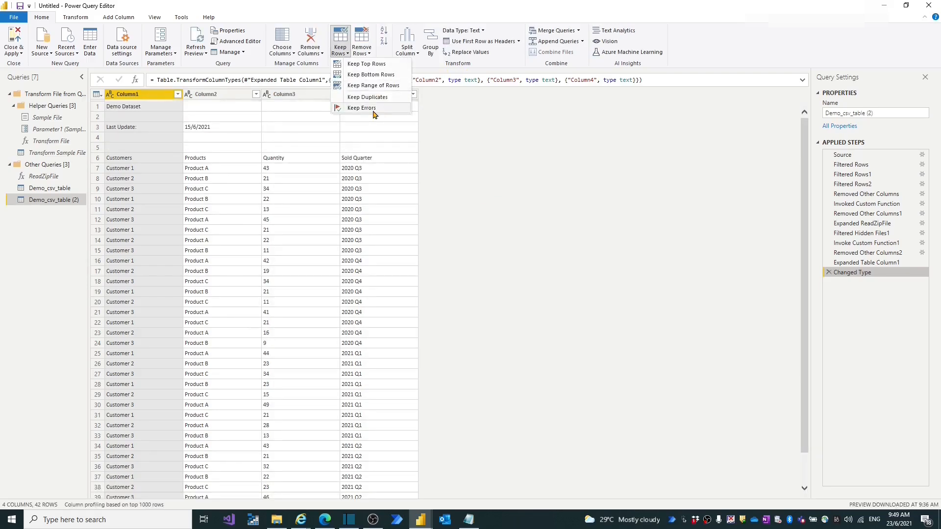
{"action": "left_click", "coordinate": [372, 85]}
{"action": "type", "text": "3"}
{"action": "left_click", "coordinate": [422, 269]}
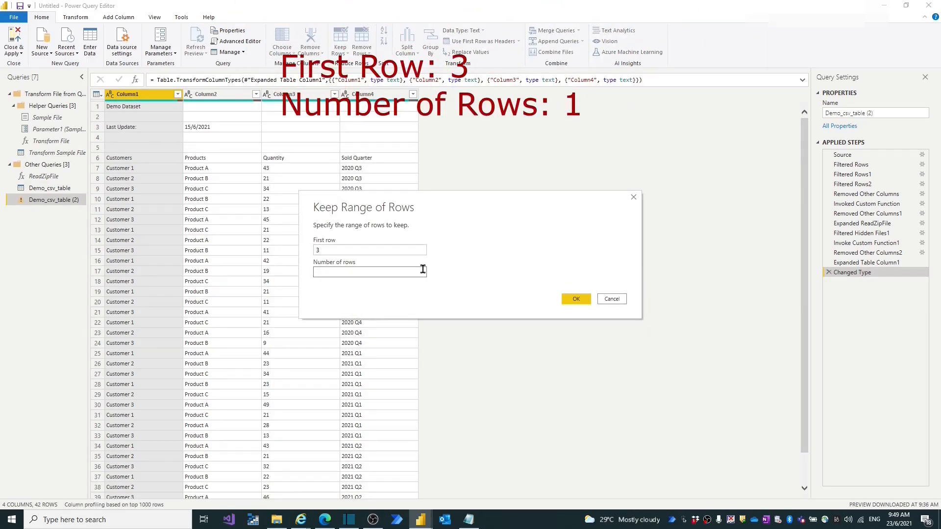
{"action": "type", "text": "1"}
{"action": "key", "text": "Return"}
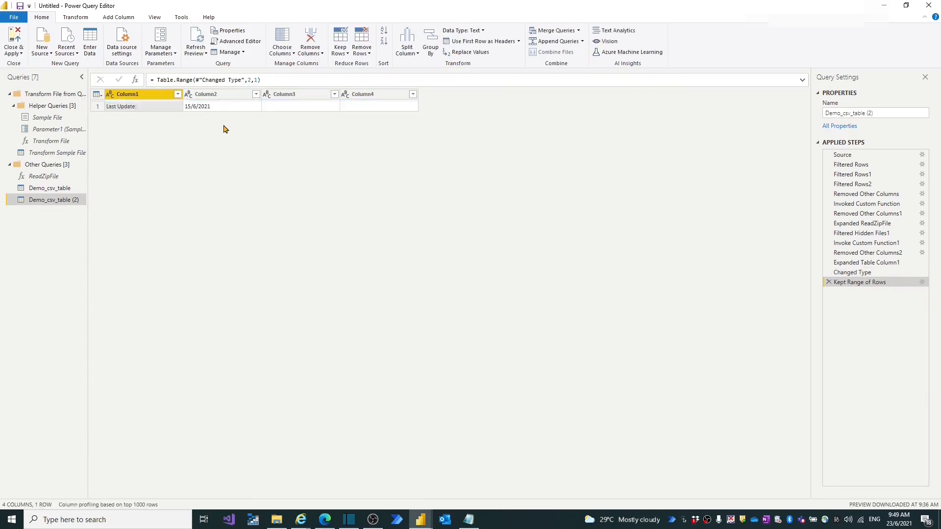
Keep only Column1 and Column2 and remove the other columns.
{"action": "left_click", "coordinate": [215, 97], "text": "ctrl"}
{"action": "right_click", "coordinate": [214, 95]}
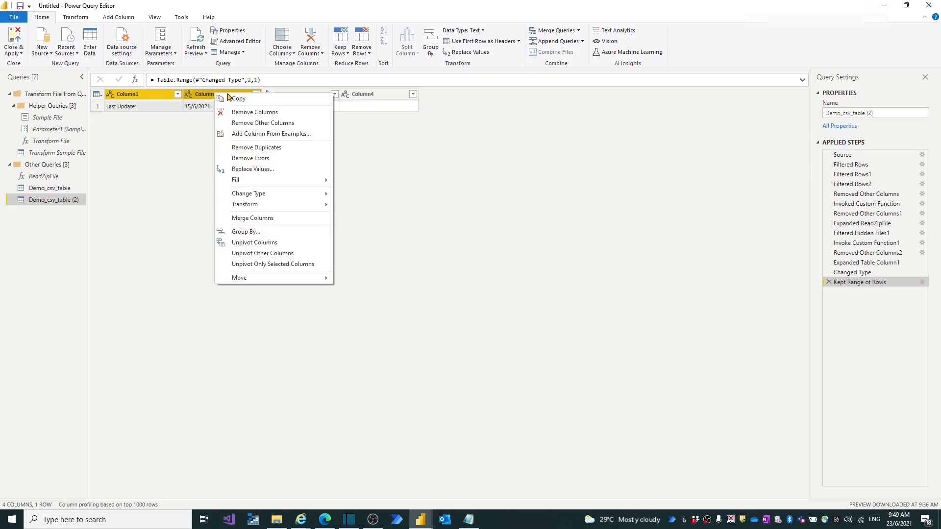
{"action": "left_click", "coordinate": [265, 122]}
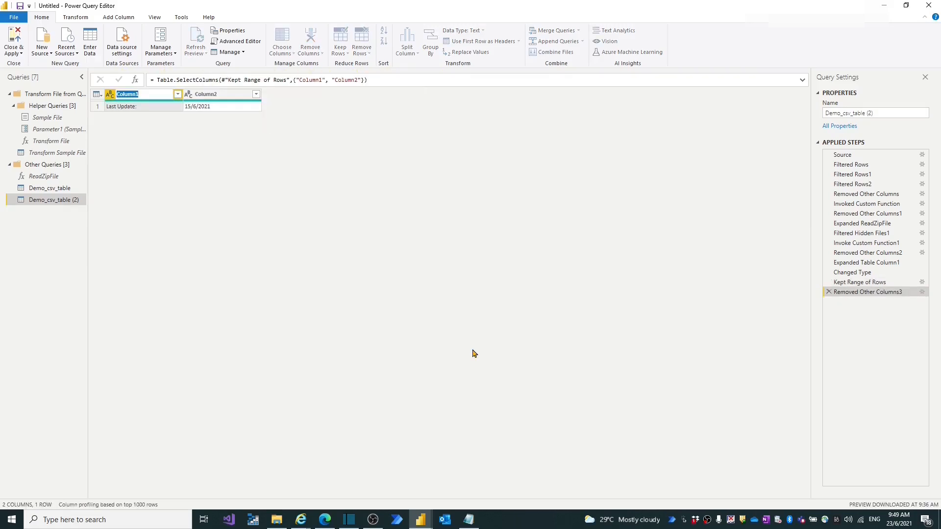
Rename Column1 to "Date Index" and Column2 to "Update Date".
{"action": "type", "text": "Date Index"}
{"action": "key", "text": "Return"}
{"action": "left_click", "coordinate": [220, 98]}
{"action": "right_click", "coordinate": [220, 100]}
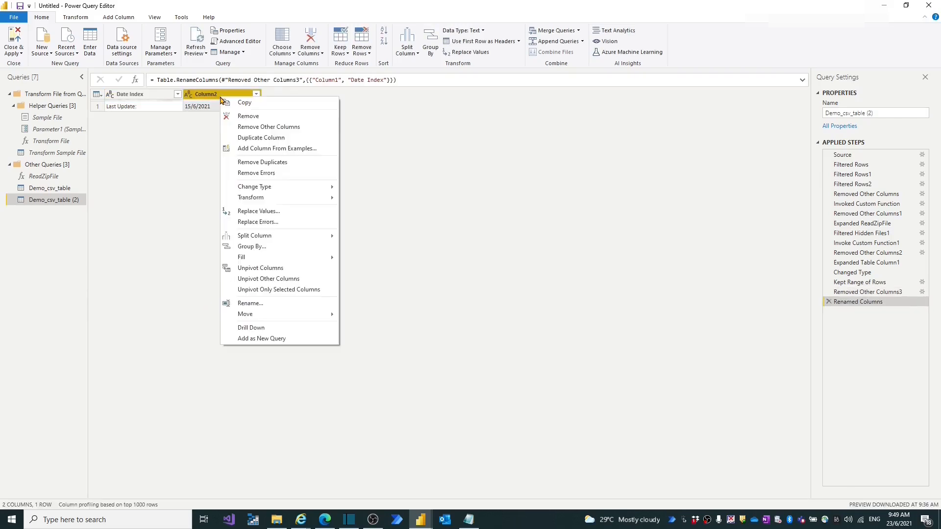
{"action": "left_click", "coordinate": [261, 307]}
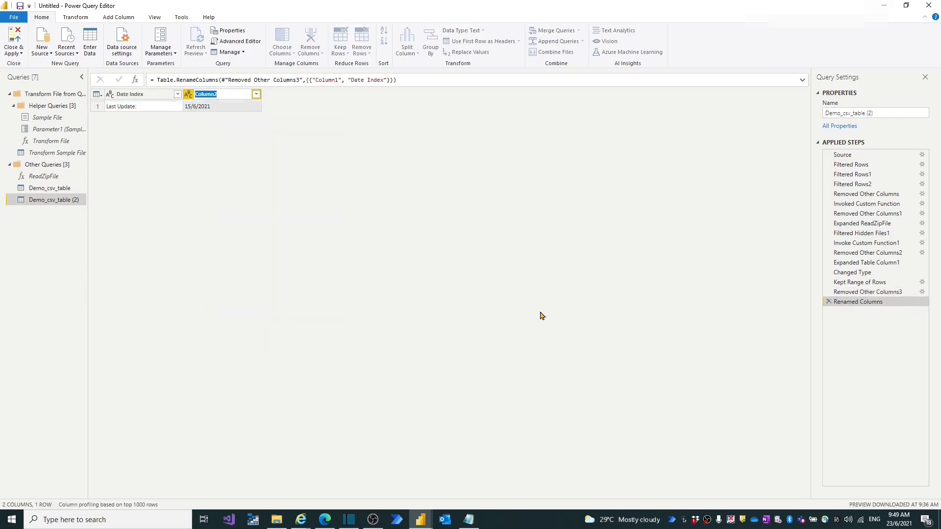
{"action": "type", "text": "Update Date"}
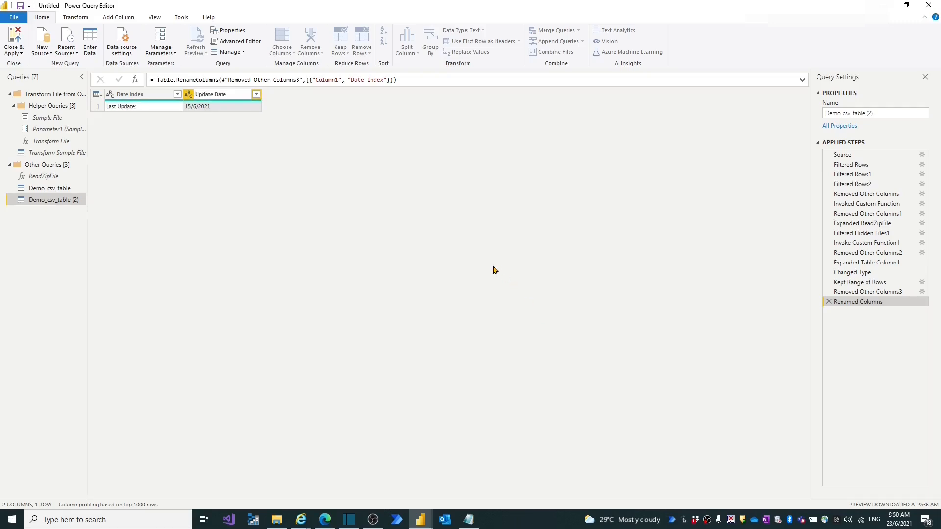
{"action": "key", "text": "Return"}
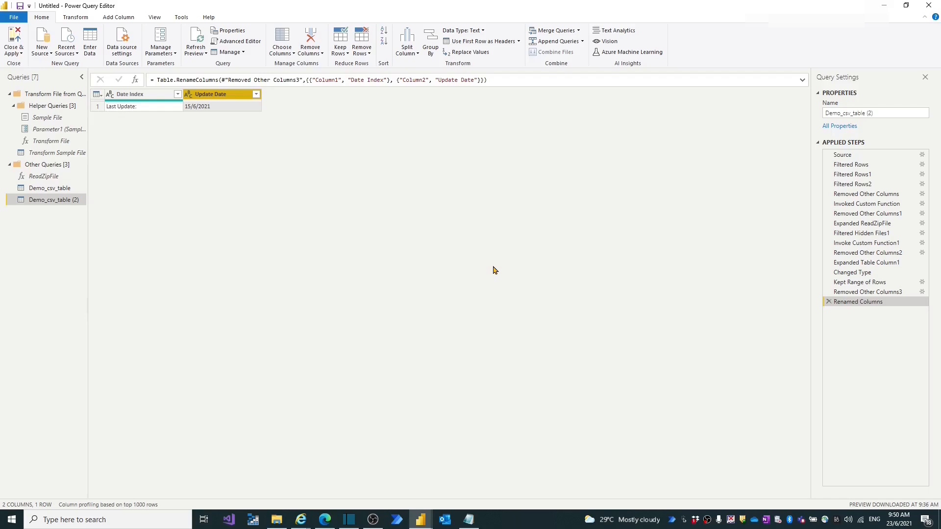
Rename the duplicated query to Demo_csv_UpdateDate.
{"action": "left_click", "coordinate": [881, 114]}
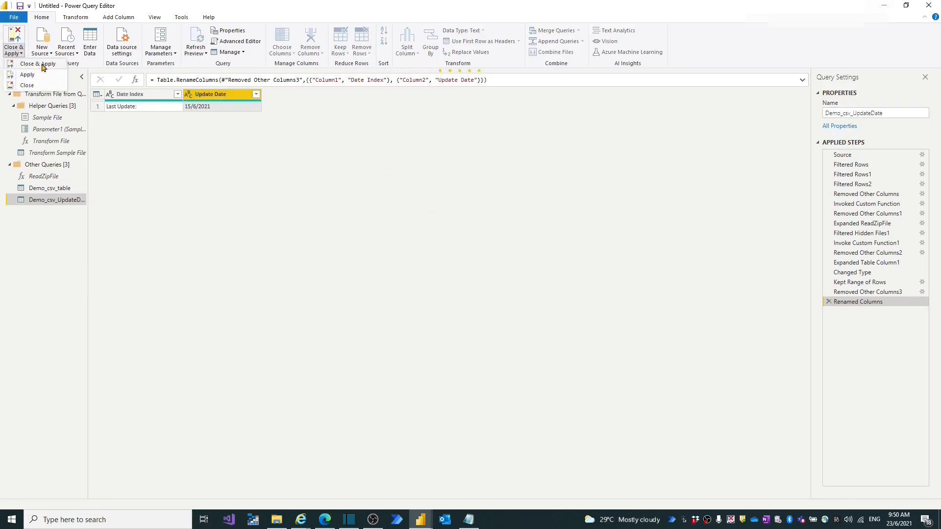
Apply the query changes to load the model, and view the data of Demo_csv_table and Demo_csv_UpdateDate.
{"action": "left_click", "coordinate": [39, 64]}
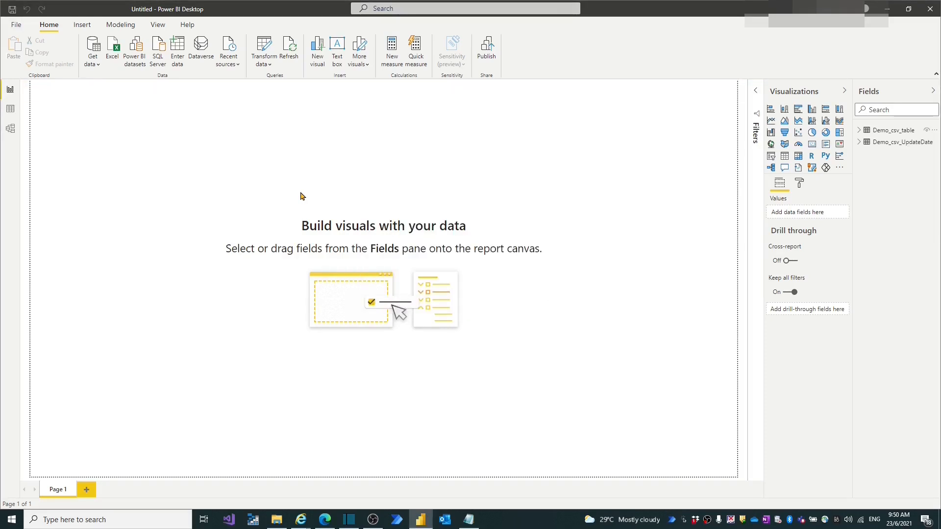
{"action": "left_click", "coordinate": [10, 109]}
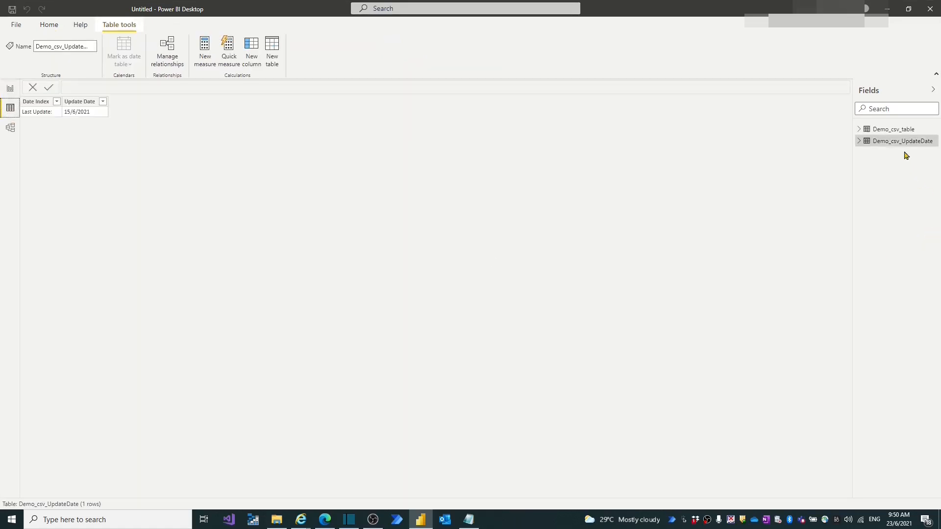
{"action": "left_click", "coordinate": [900, 133]}
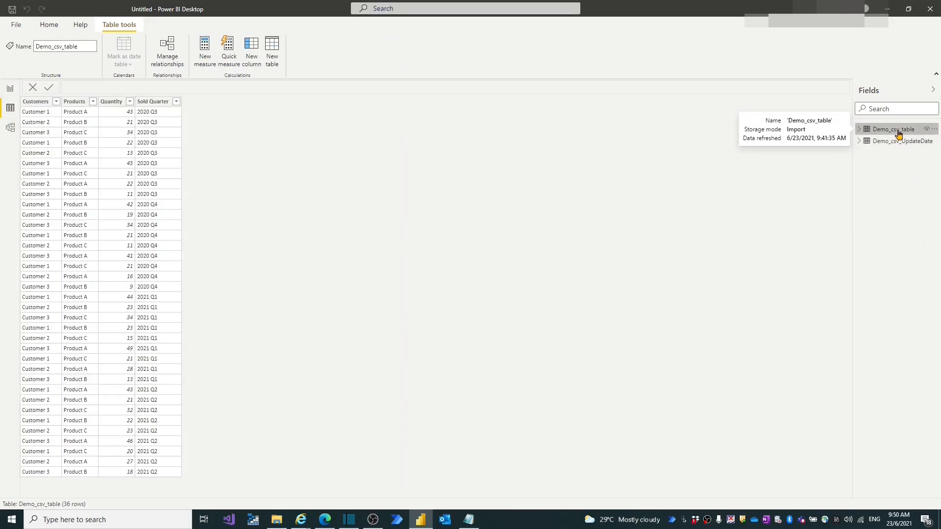
{"action": "left_click", "coordinate": [901, 141]}
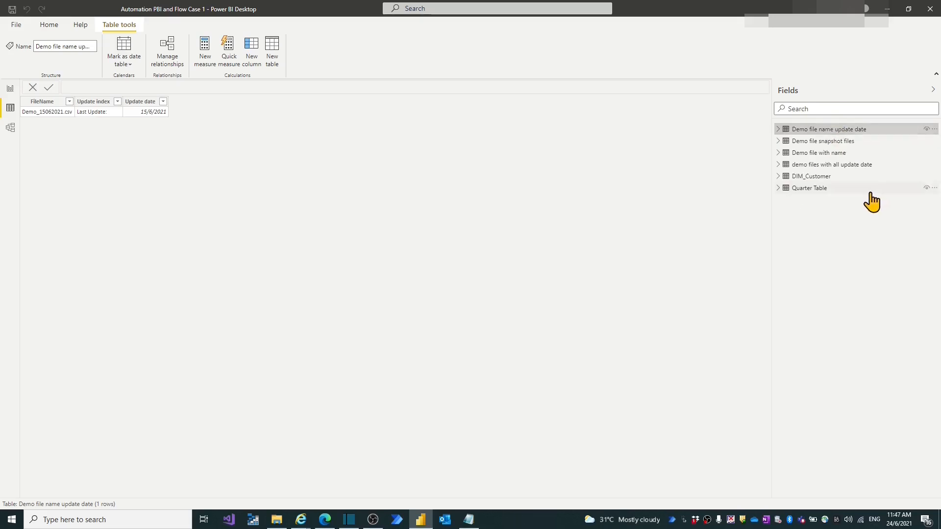
Examine the data tables of the Automation PBI and Flow Case 1 report, including the file names in the single-file and snapshot tables.
{"action": "left_click", "coordinate": [828, 153]}
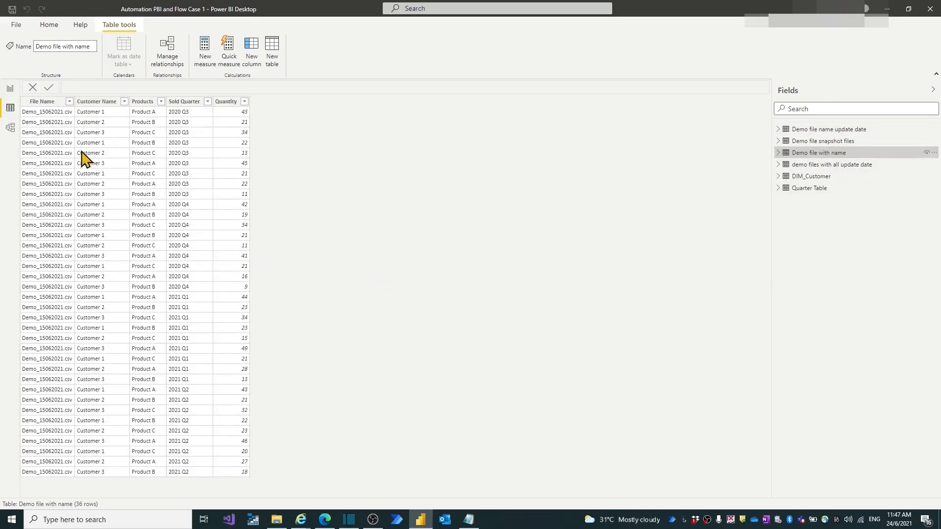
{"action": "left_click", "coordinate": [69, 102]}
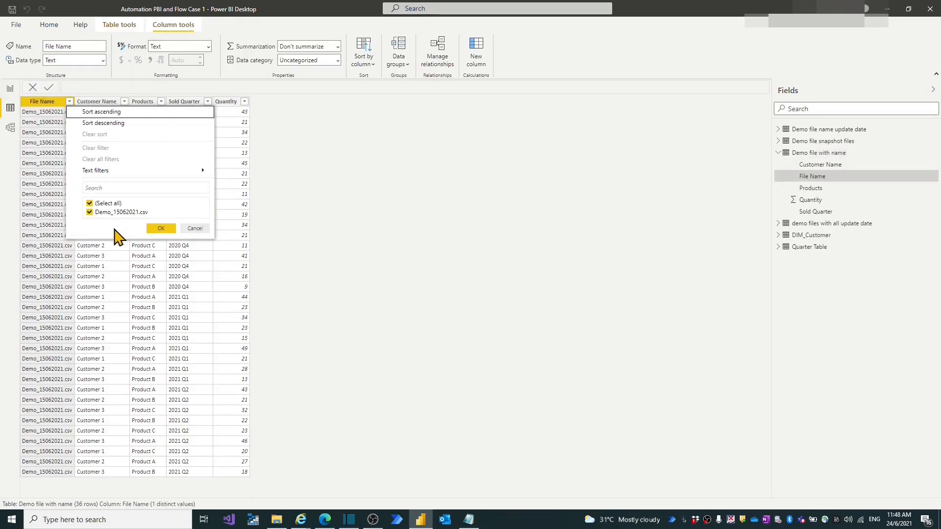
{"action": "left_click", "coordinate": [199, 229]}
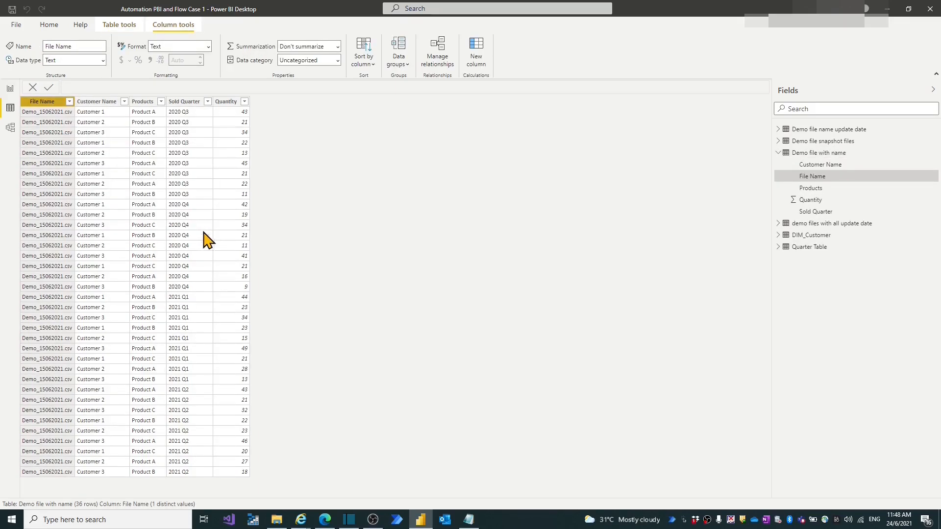
{"action": "left_click", "coordinate": [784, 154]}
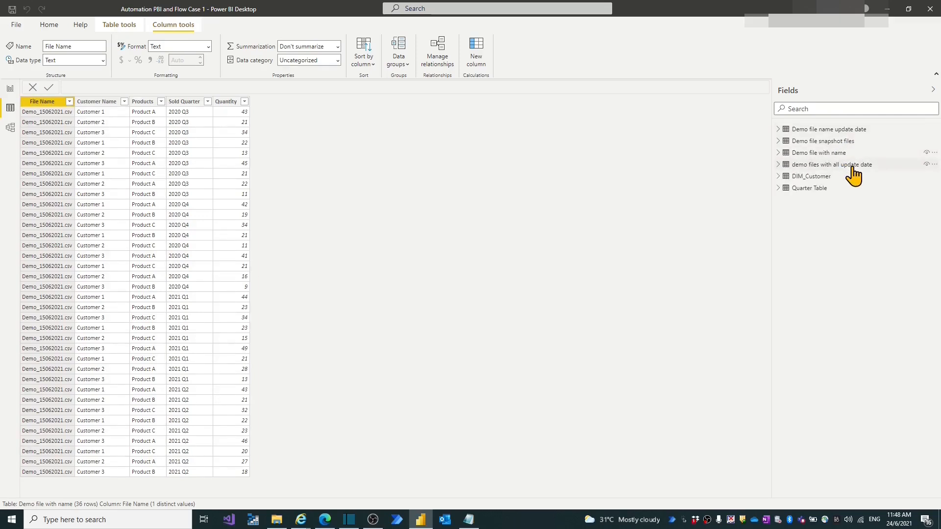
{"action": "left_click", "coordinate": [854, 169]}
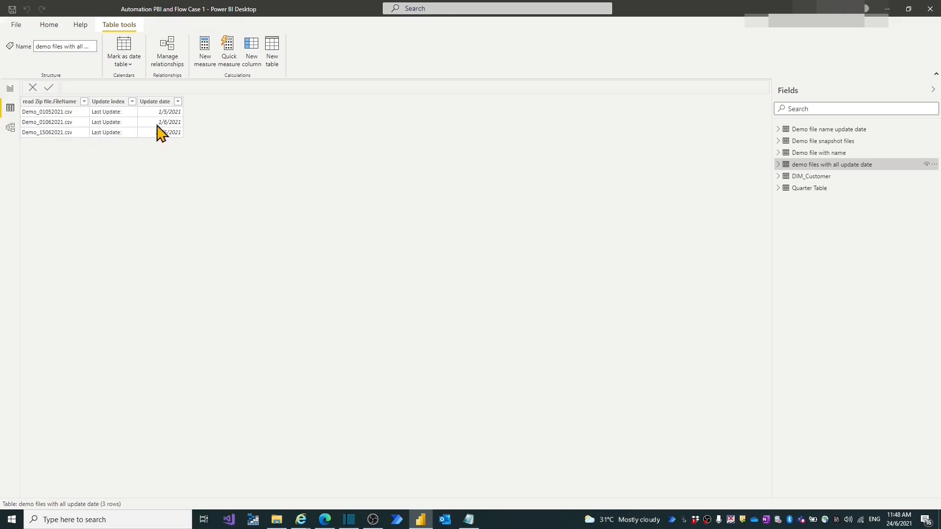
{"action": "left_click", "coordinate": [851, 145]}
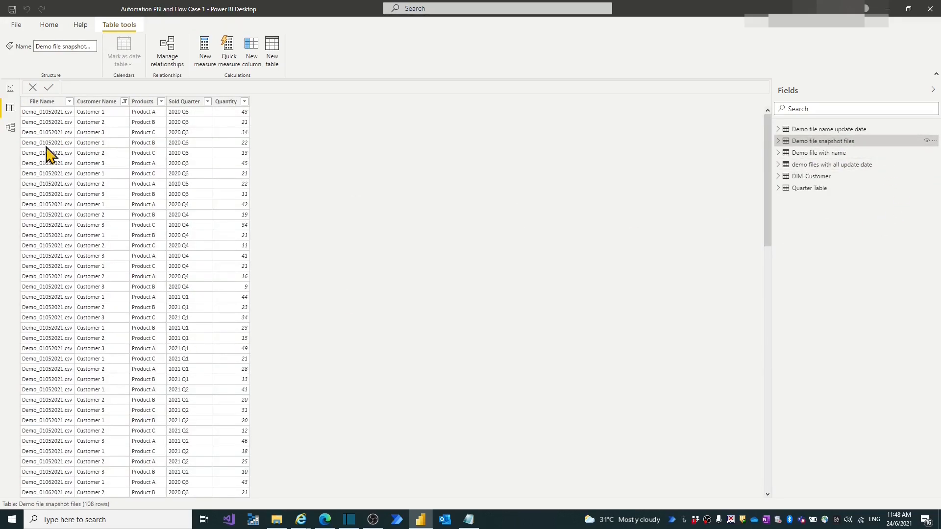
{"action": "left_click", "coordinate": [70, 101]}
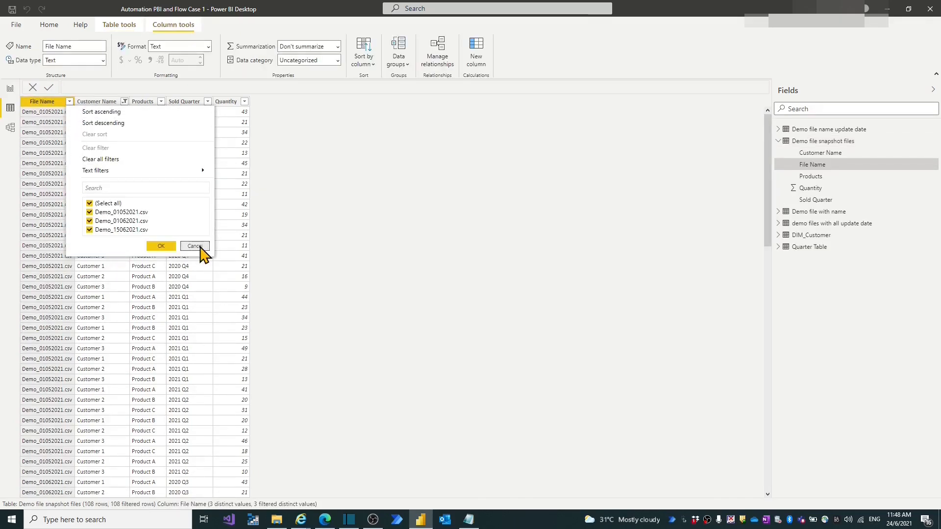
{"action": "left_click", "coordinate": [194, 246]}
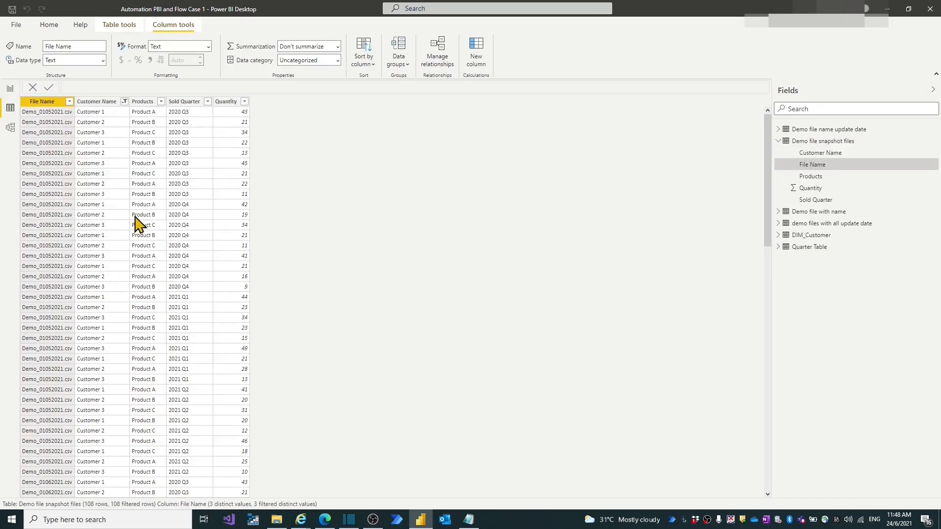
Review the relationships between the tables and the charts on the Demo Chart and Demo Chart (Snapshot) pages.
{"action": "left_click", "coordinate": [10, 129]}
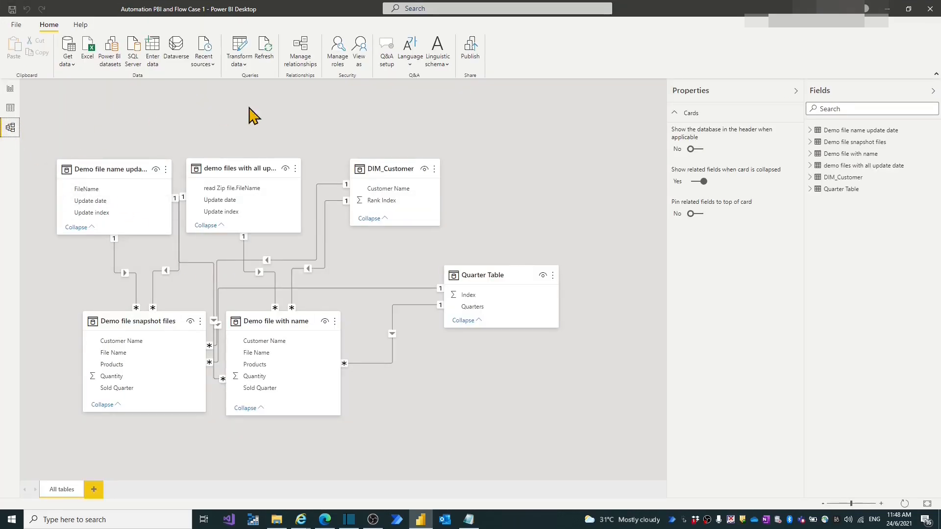
{"action": "left_click", "coordinate": [10, 89]}
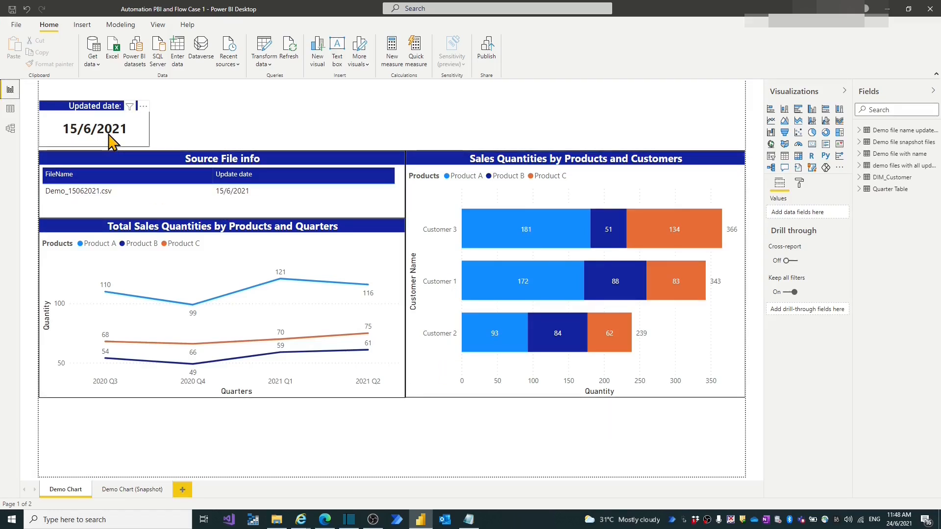
{"action": "left_click", "coordinate": [155, 490]}
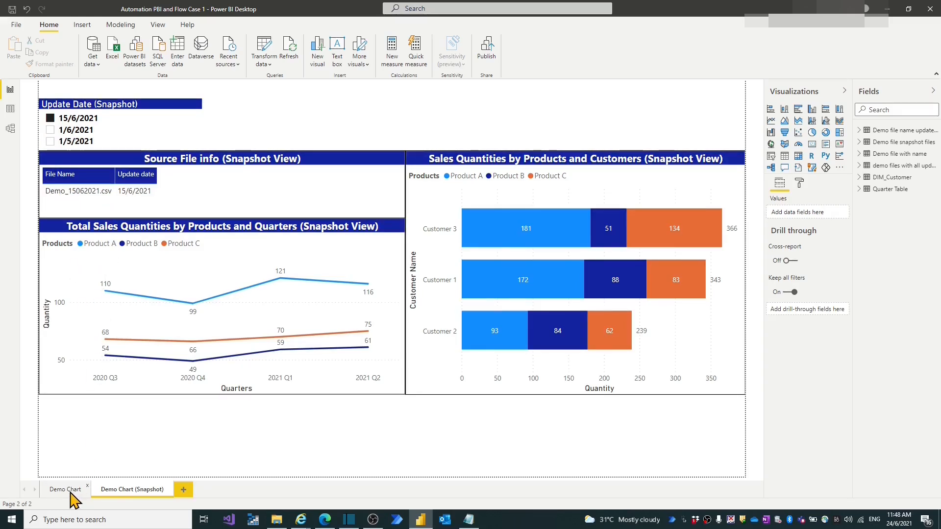
{"action": "left_click", "coordinate": [69, 492]}
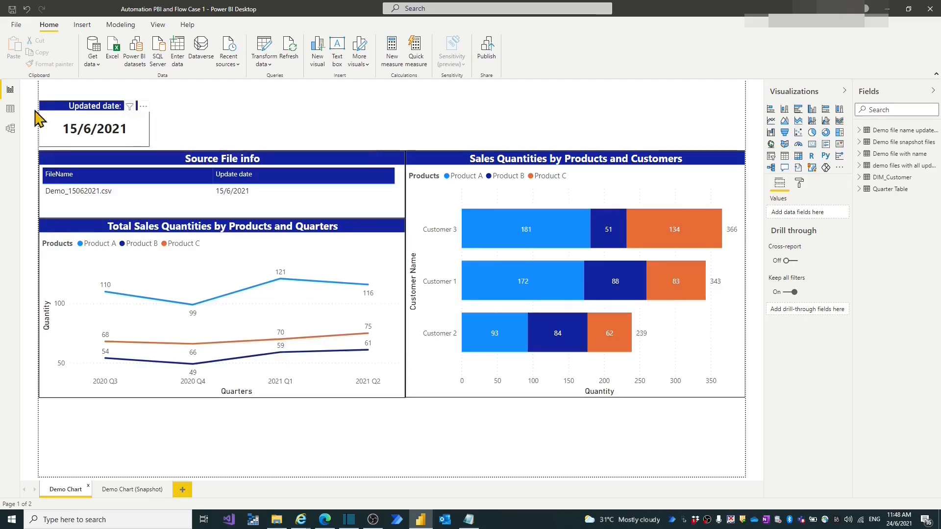
Save the report and publish it to My workspace, replacing the existing Automation PBI and Flow Case 1 dataset.
{"action": "left_click", "coordinate": [487, 53]}
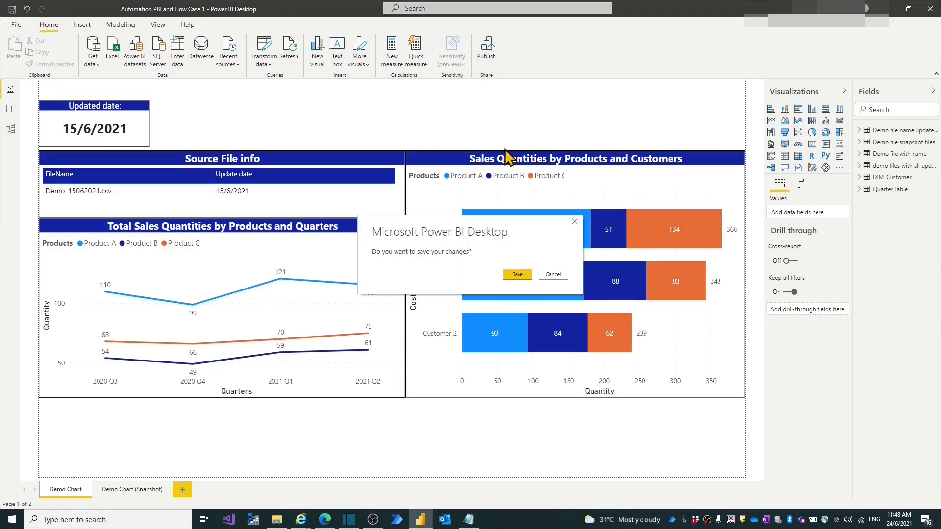
{"action": "left_click", "coordinate": [517, 275]}
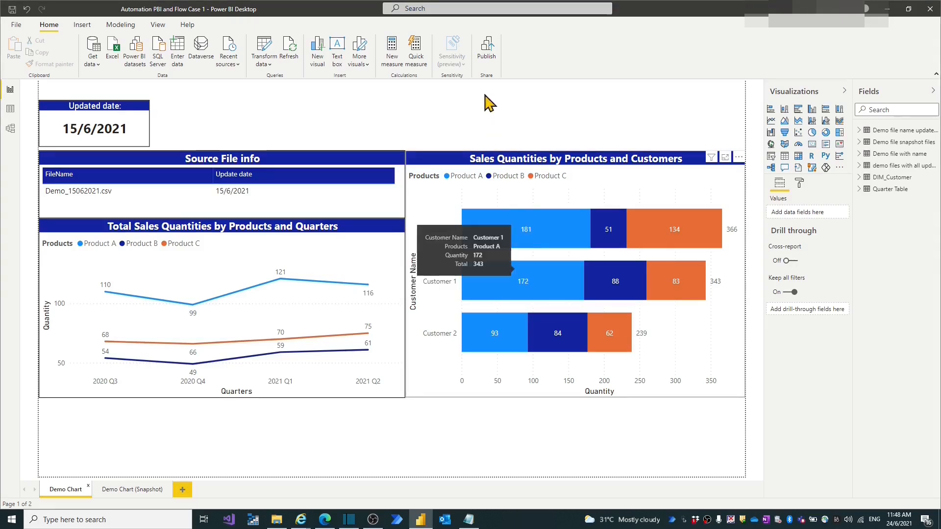
{"action": "left_click", "coordinate": [488, 53]}
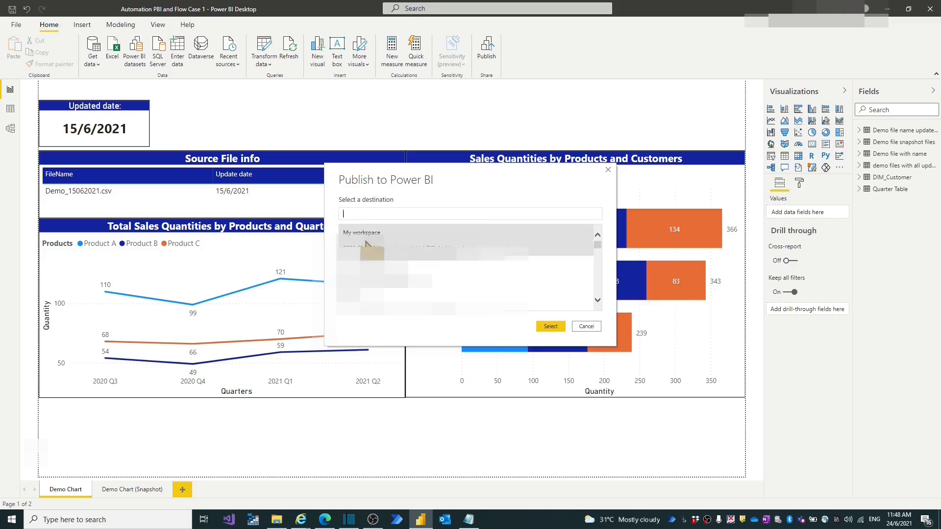
{"action": "left_click", "coordinate": [550, 327]}
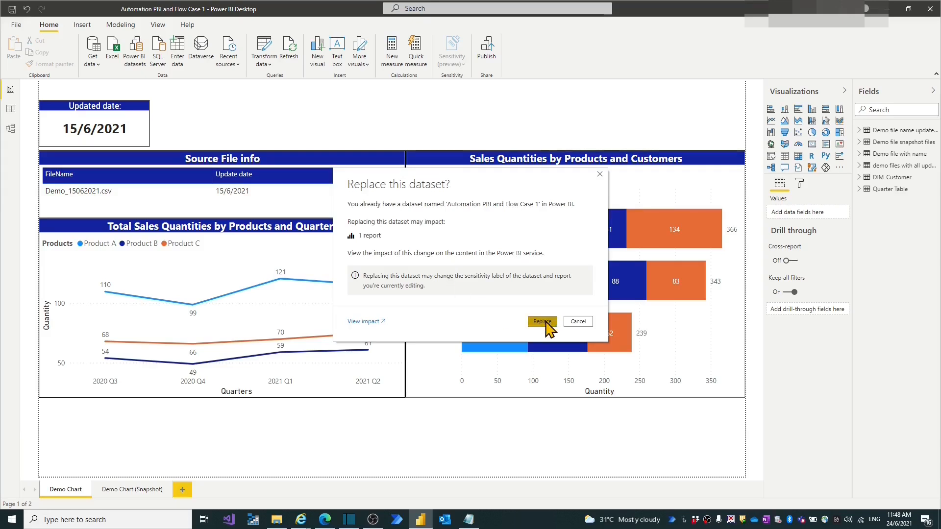
{"action": "left_click", "coordinate": [543, 322]}
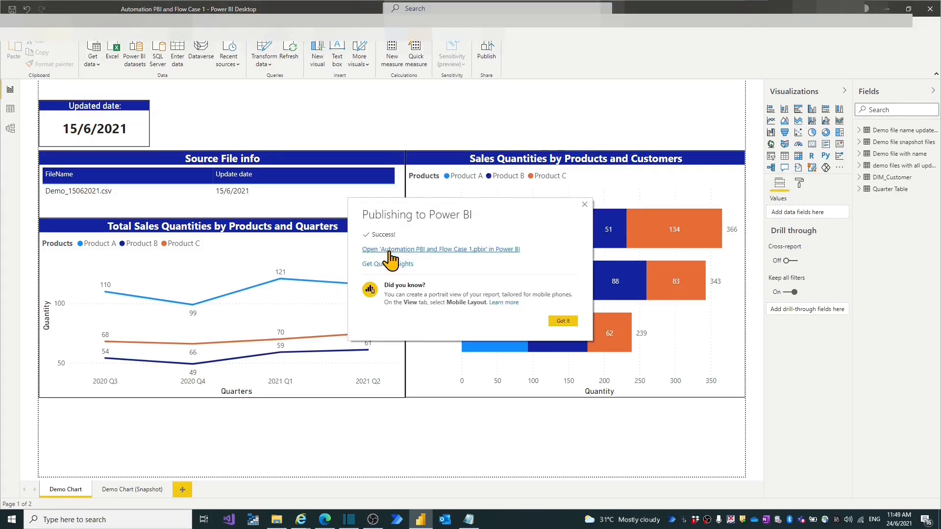
Open the published report in the Power BI service and locate the Automation PBI and Flow Case 1 dataset in My workspace.
{"action": "left_click", "coordinate": [390, 250]}
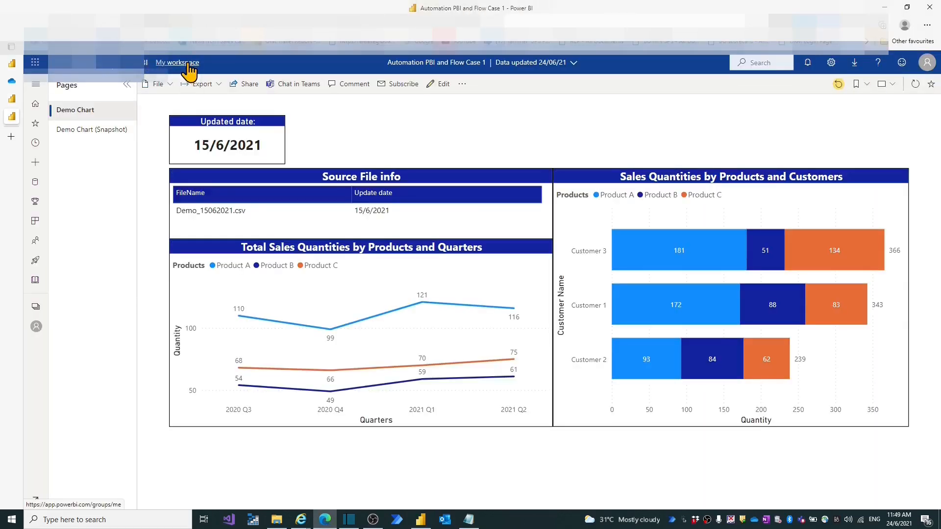
{"action": "left_click", "coordinate": [187, 64]}
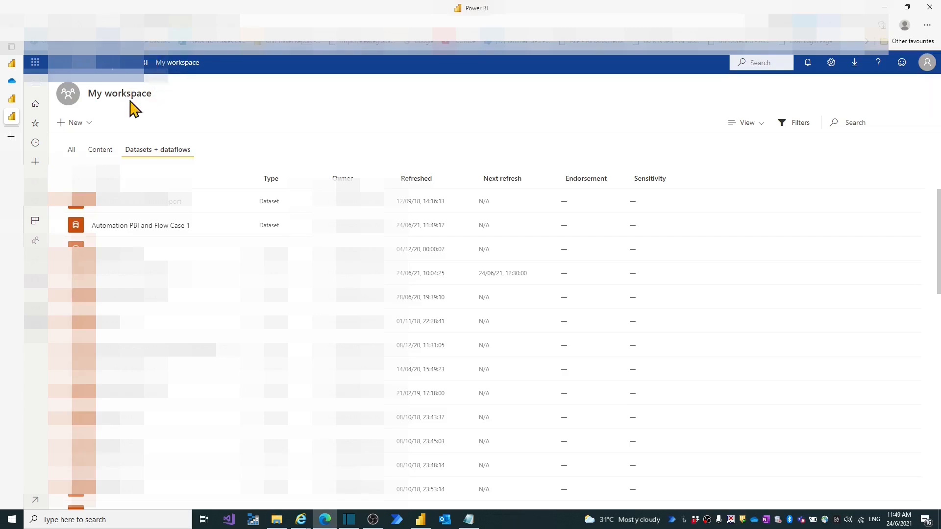
{"action": "left_click", "coordinate": [100, 151]}
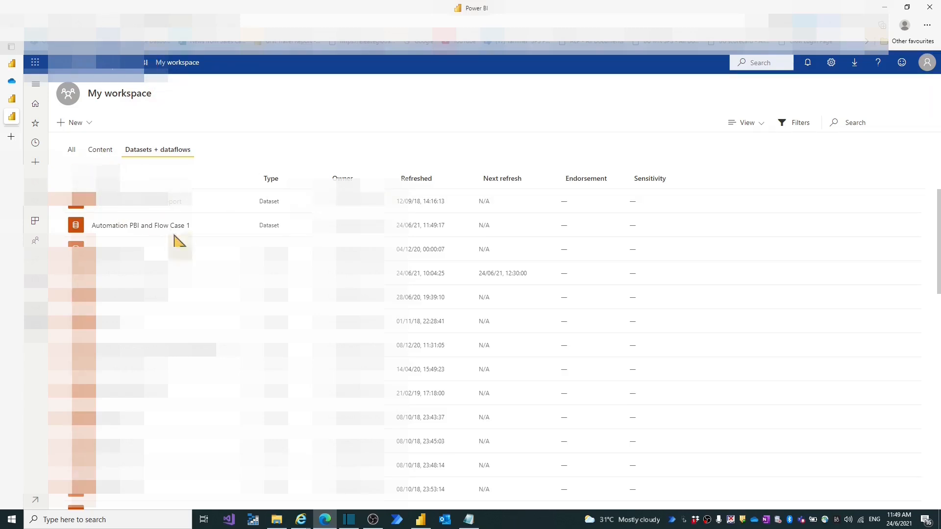
{"action": "left_click", "coordinate": [136, 226]}
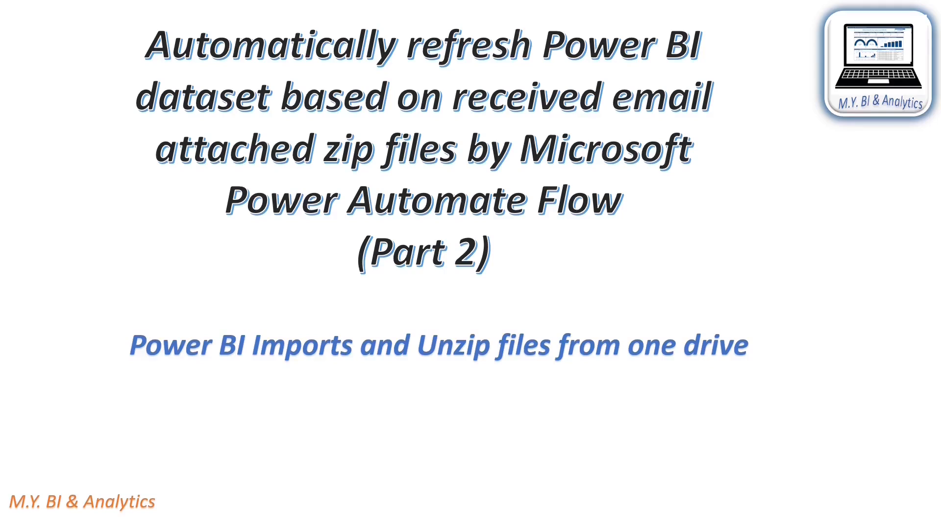
{"action": "key", "text": "Right"}
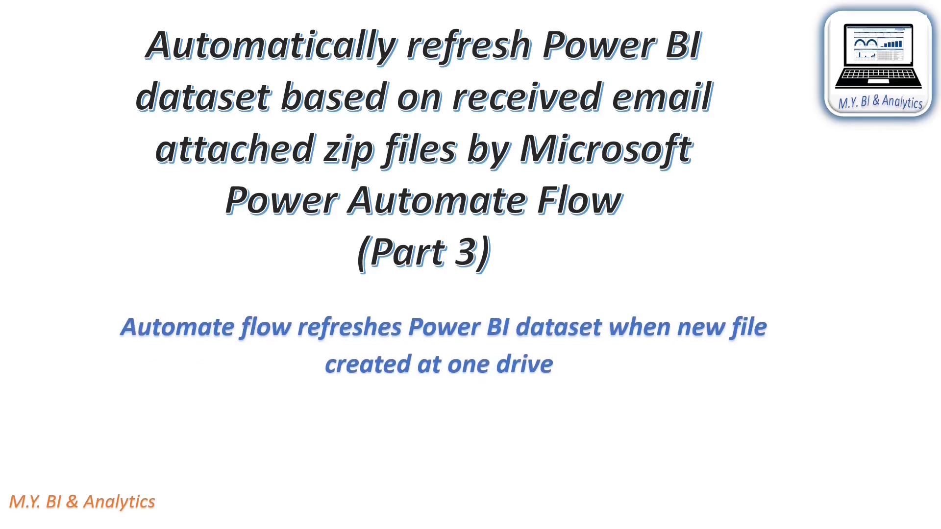